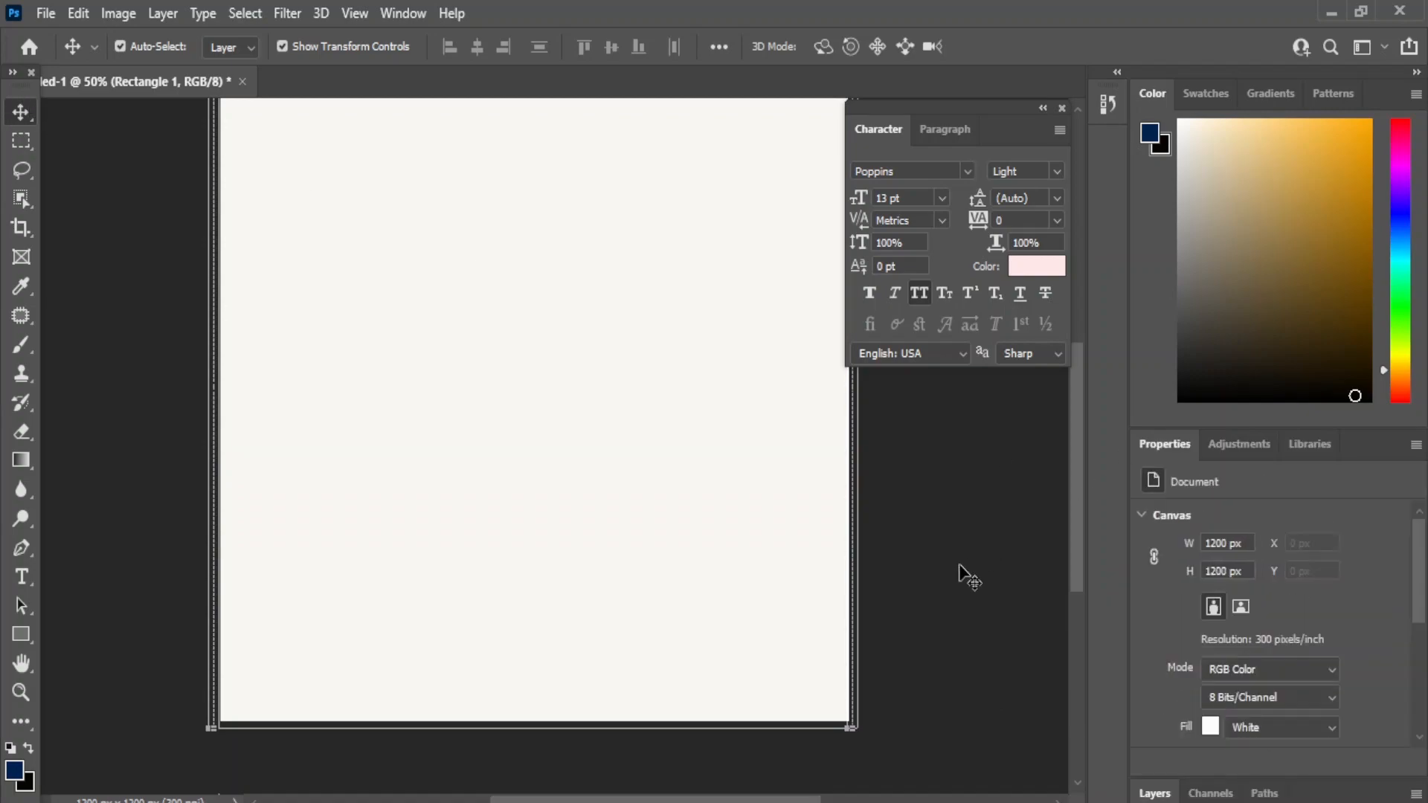
# - Place the 'milk bg' image onto the canvas along the bottom
pyautogui.click(742, 764)
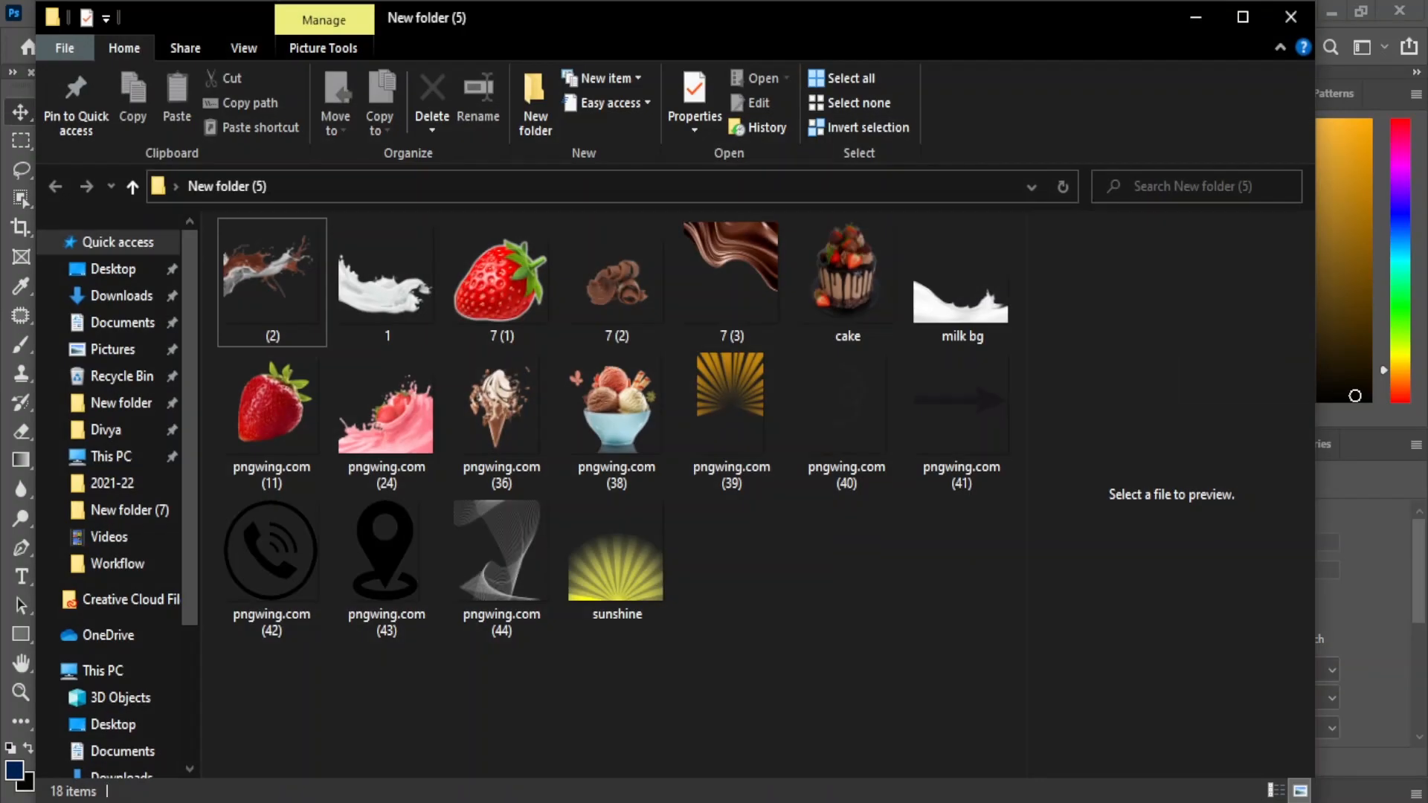
pyautogui.moveTo(956, 271); pyautogui.dragTo(454, 726)
pyautogui.press('Return')
# - Add the chocolate splash image, shrunk to about a quarter size and tilted about 24° at lower left
pyautogui.click(724, 757)
pyautogui.moveTo(278, 281); pyautogui.dragTo(367, 493)
pyautogui.moveTo(613, 363); pyautogui.dragTo(529, 431)
pyautogui.moveTo(754, 181); pyautogui.dragTo(615, 317)
pyautogui.moveTo(647, 268); pyautogui.dragTo(532, 580)
# - Duplicate the splash, flip the copy horizontally and move it to the right side
pyautogui.press('Return')
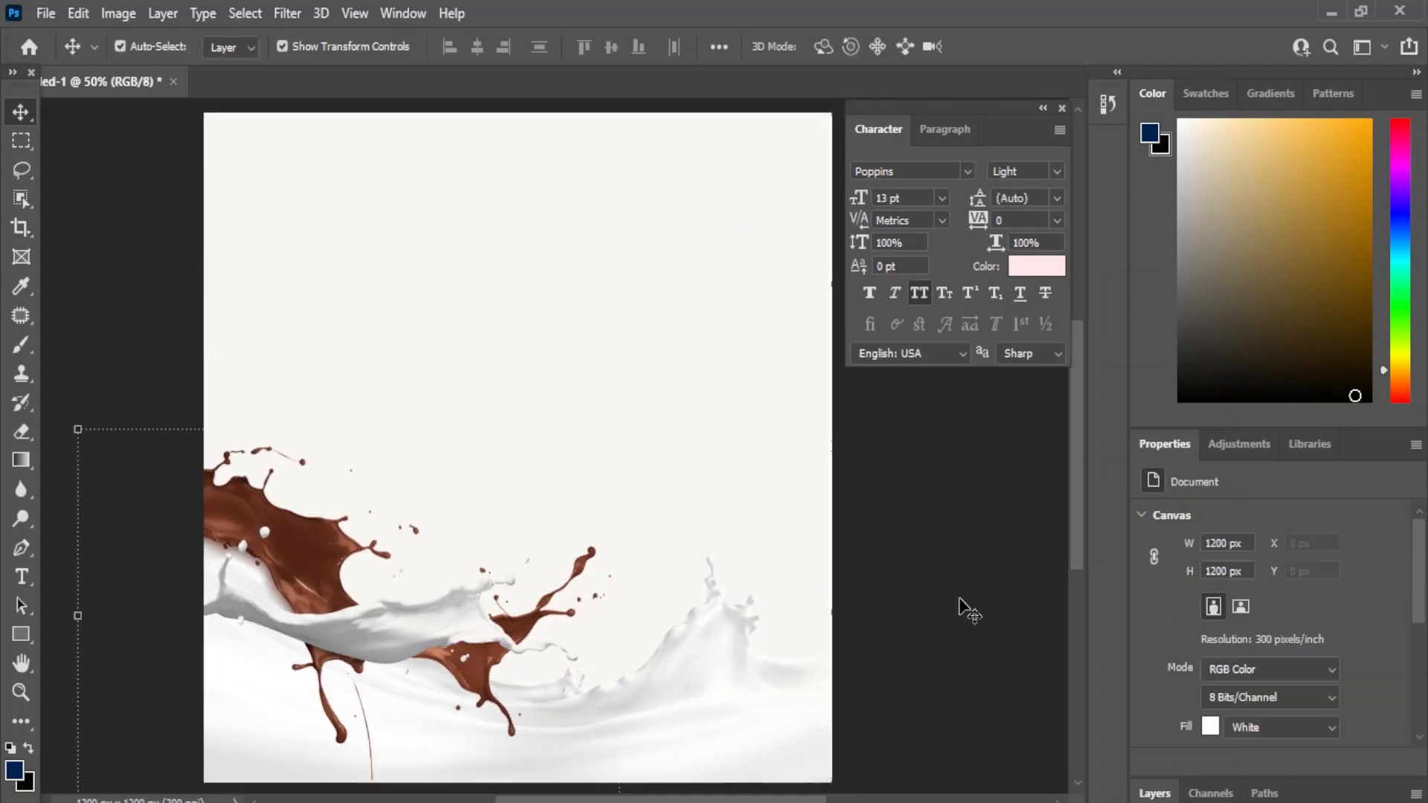
pyautogui.scroll(-3, 967, 611)
pyautogui.click(1155, 793)
pyautogui.click(287, 561)
pyautogui.moveTo(368, 555); pyautogui.dragTo(653, 496)
pyautogui.rightClick(653, 497)
pyautogui.click(78, 13)
pyautogui.moveTo(279, 513)
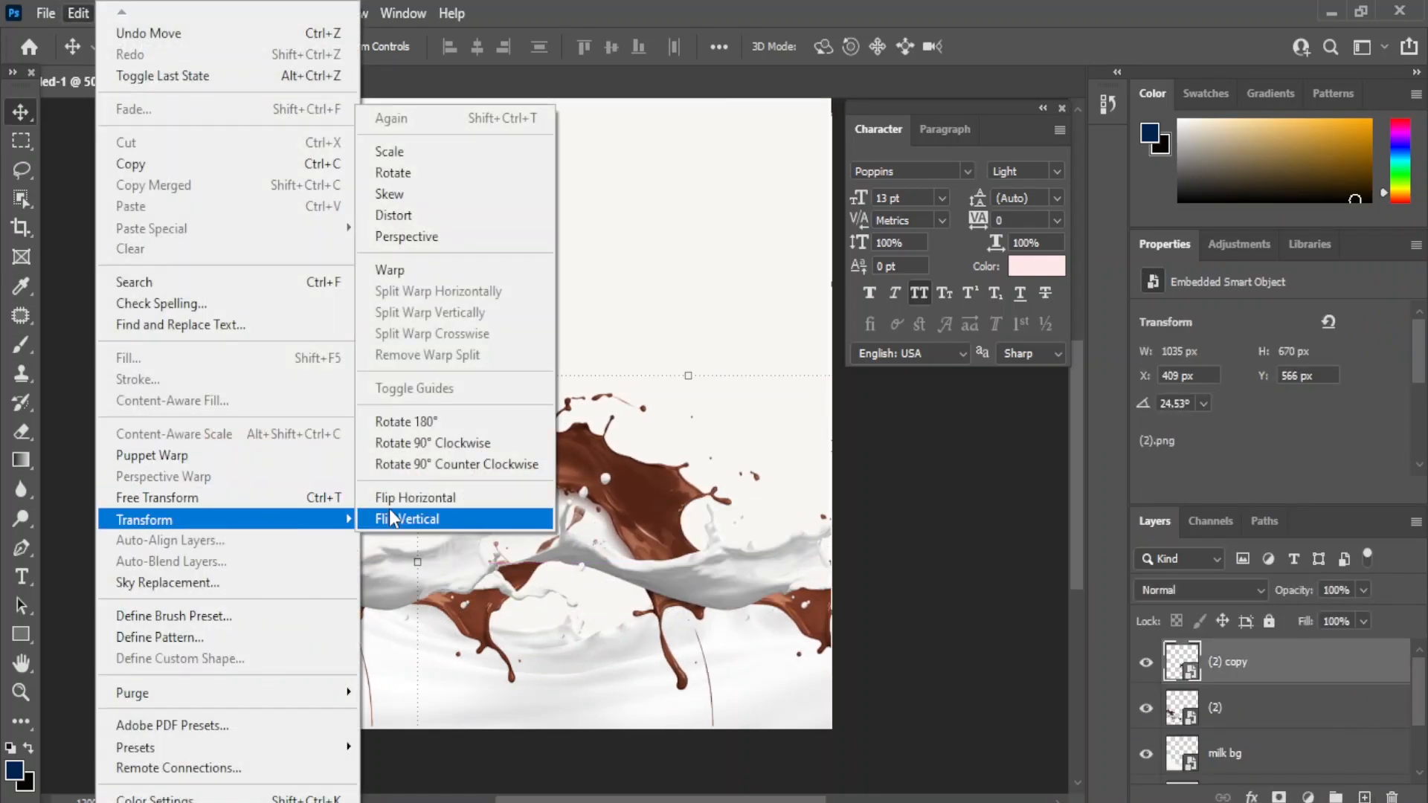
pyautogui.click(435, 498)
pyautogui.click(952, 628)
pyautogui.moveTo(566, 595); pyautogui.dragTo(573, 595)
pyautogui.click(951, 628)
# - Place the cake image, shrunk to about 17% and centred between the splashes
pyautogui.moveTo(704, 800)
pyautogui.click(703, 751)
pyautogui.moveTo(846, 279); pyautogui.dragTo(527, 519)
pyautogui.moveTo(562, 275); pyautogui.dragTo(550, 419)
pyautogui.moveTo(824, 225); pyautogui.dragTo(577, 485)
pyautogui.moveTo(366, 684); pyautogui.dragTo(517, 428)
pyautogui.moveTo(730, 226); pyautogui.dragTo(702, 256)
pyautogui.moveTo(346, 635); pyautogui.dragTo(357, 623)
pyautogui.moveTo(558, 408); pyautogui.dragTo(547, 413)
pyautogui.press('Return')
# - Move the cake layer below the splashes and resize it to 16.70%, slightly lower
pyautogui.moveTo(1253, 669); pyautogui.dragTo(1253, 764)
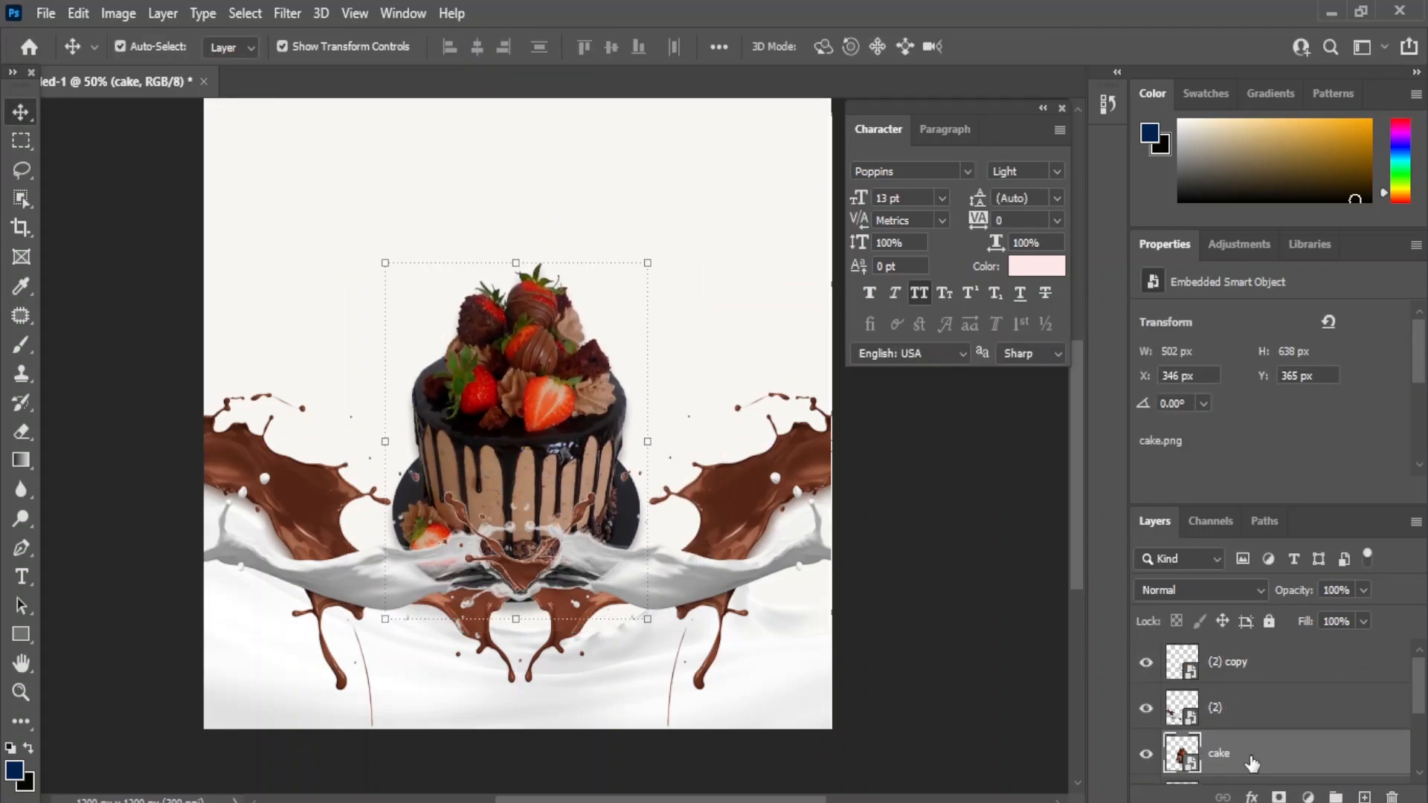
pyautogui.scroll(-1, 1222, 716)
pyautogui.hotkey('ctrl', 't')
pyautogui.moveTo(686, 262); pyautogui.dragTo(711, 236)
pyautogui.moveTo(555, 401); pyautogui.dragTo(568, 439)
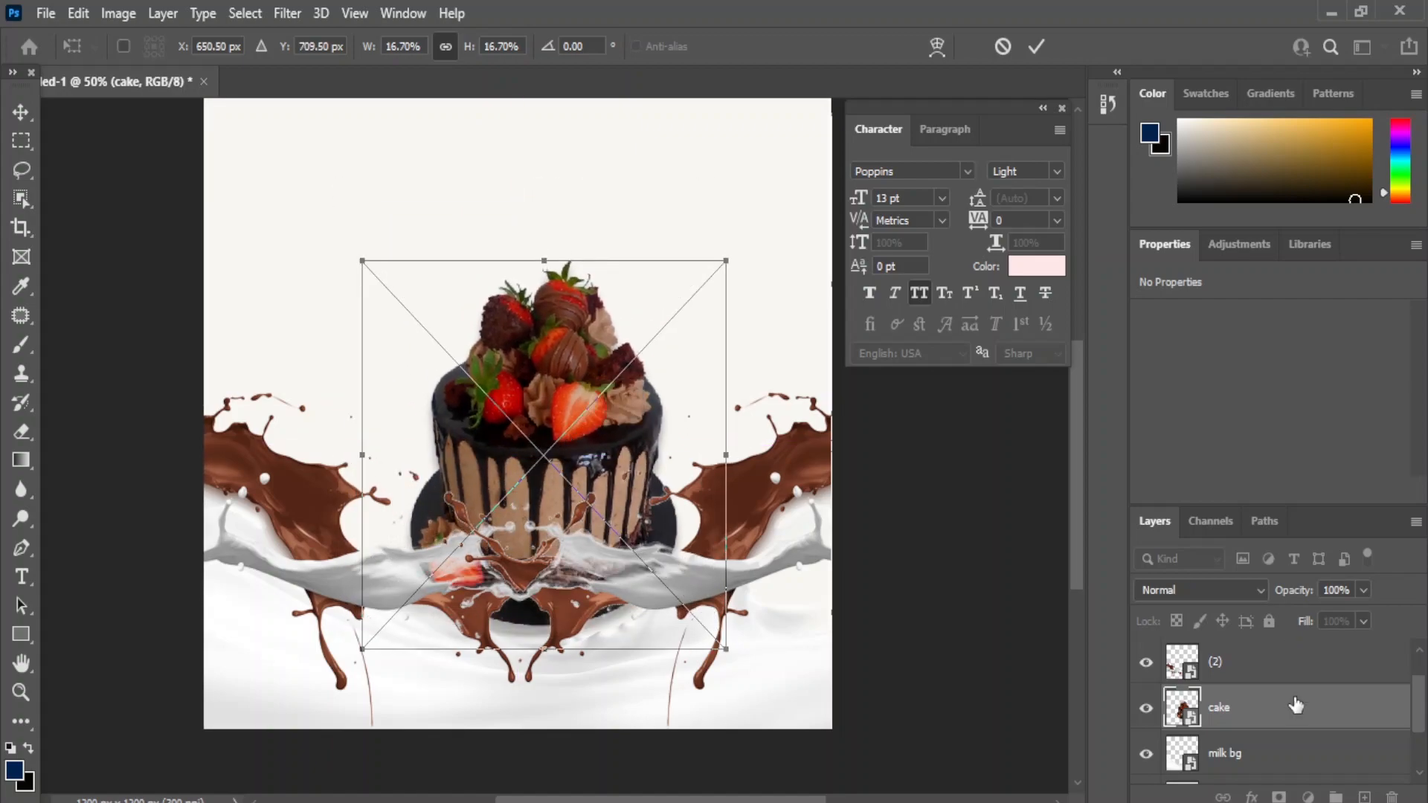
pyautogui.press('Return')
pyautogui.click(1021, 718)
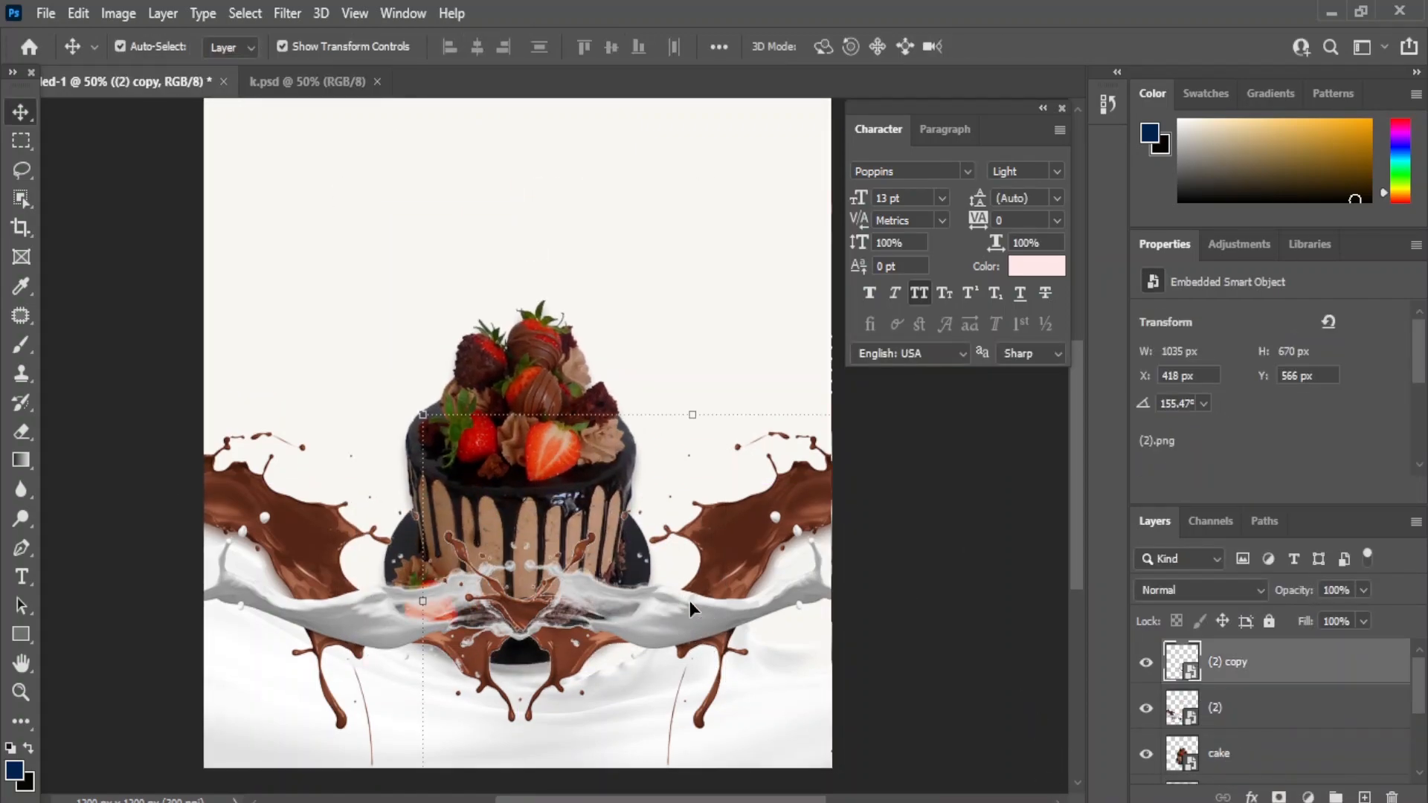
# - Nudge the right splash further right and the left splash further left
pyautogui.hotkey('shift', 'Right')
pyautogui.hotkey('shift', 'Right')
pyautogui.hotkey('shift', 'Right')
pyautogui.hotkey('shift', 'Right')
pyautogui.click(357, 611)
pyautogui.hotkey('shift', 'Left')
pyautogui.hotkey('shift', 'Left')
pyautogui.hotkey('shift', 'Left')
pyautogui.click(922, 628)
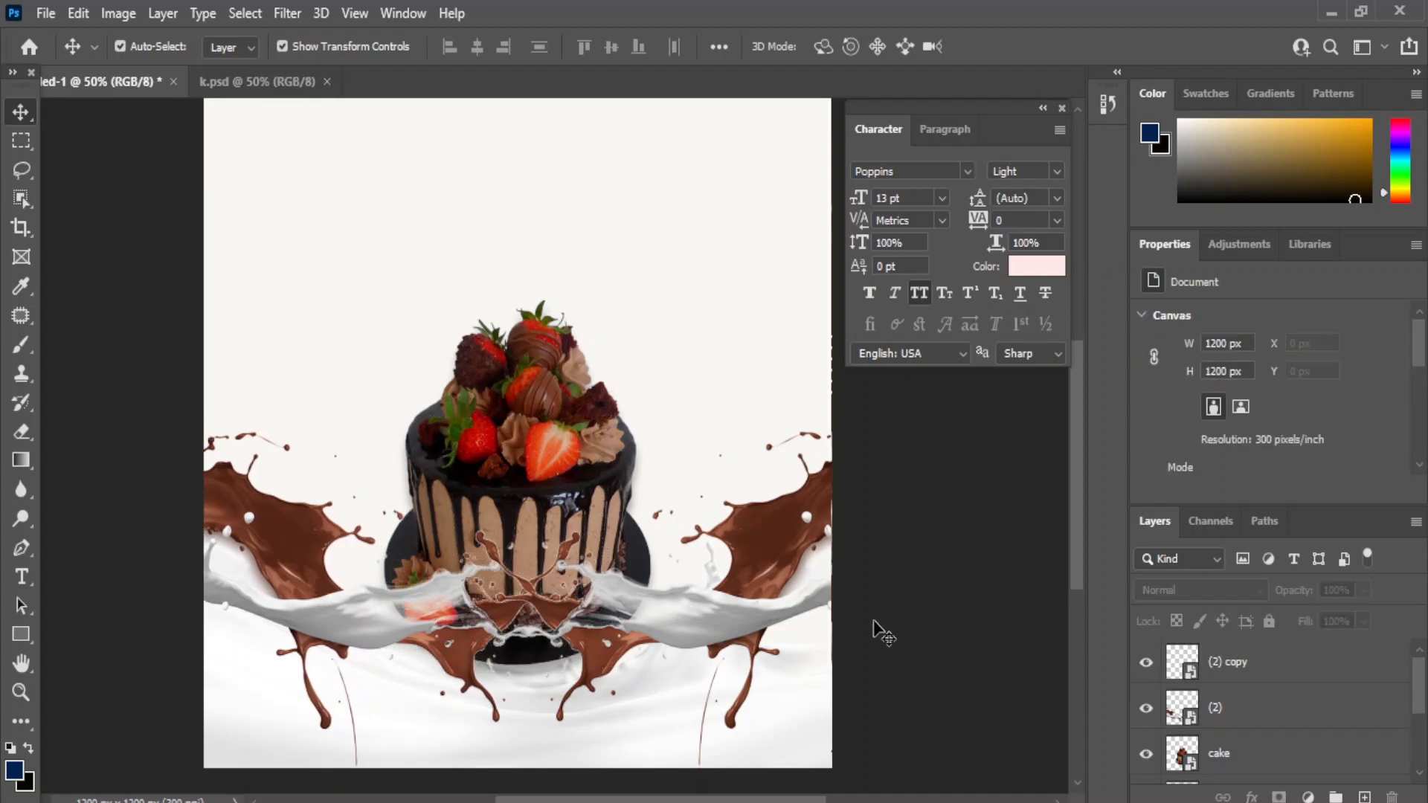
pyautogui.scroll(-3, 1212, 654)
# - Fill the background rectangle with chocolate brown #542617 sampled from the splash
pyautogui.doubleClick(1182, 718)
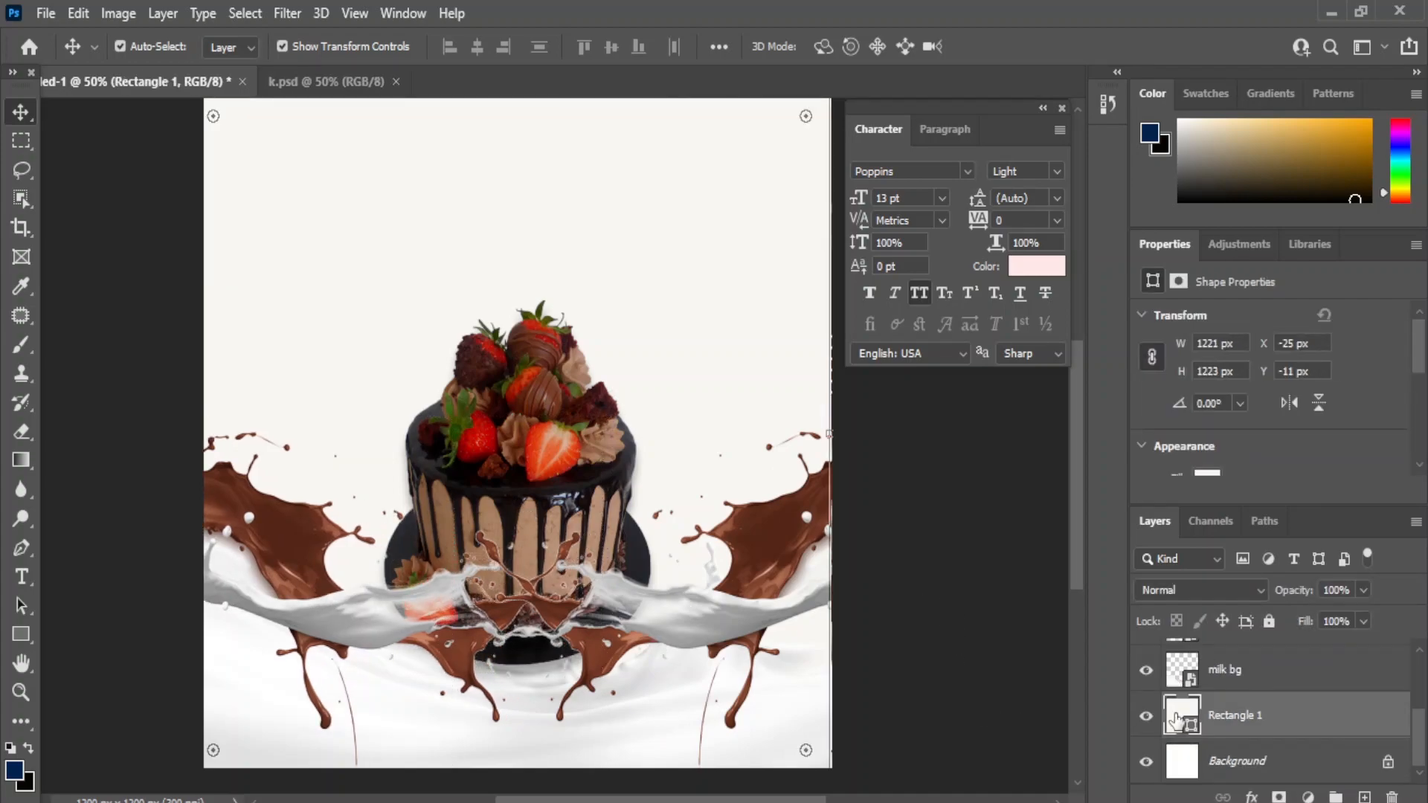
pyautogui.click(544, 378)
pyautogui.click(291, 520)
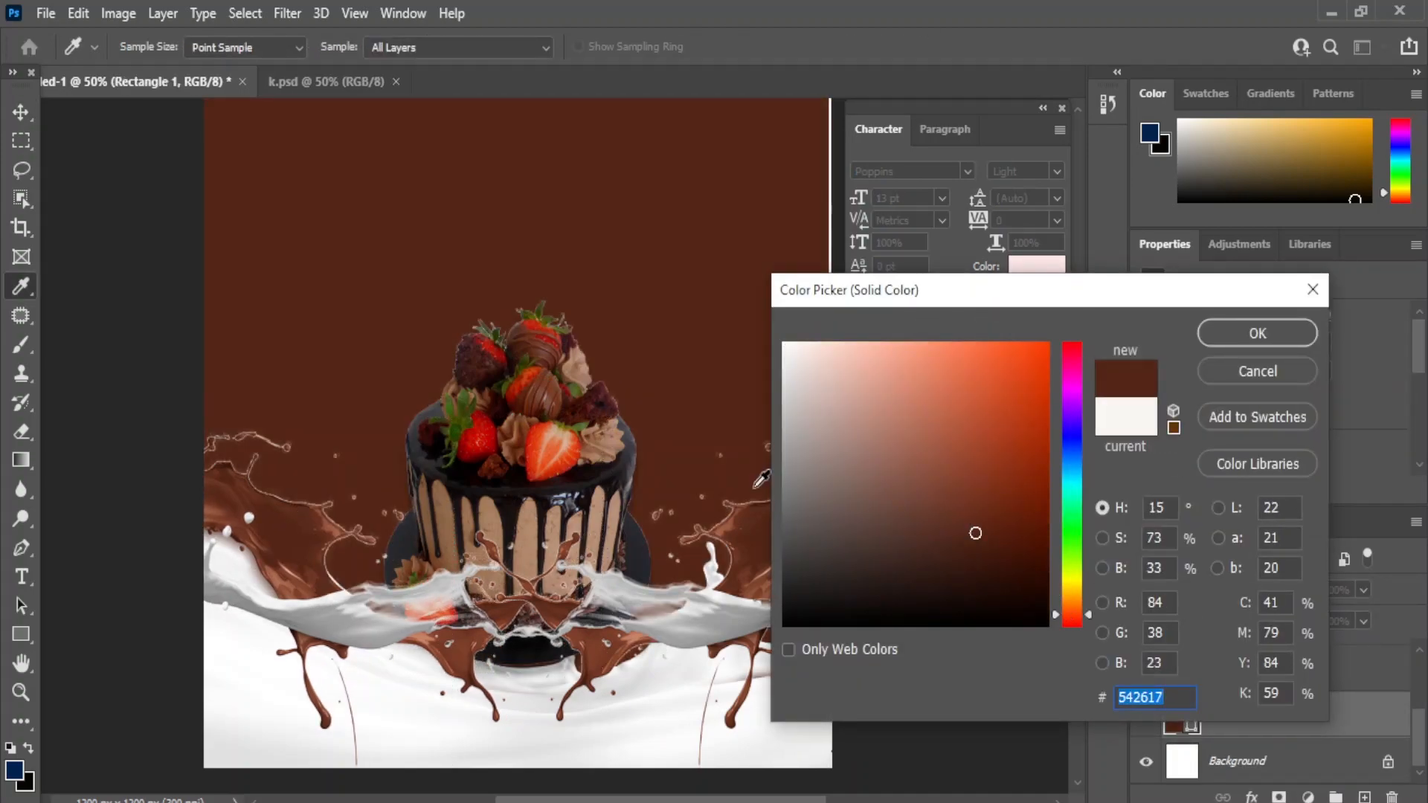
pyautogui.click(1263, 338)
# - Rotate the left and right splashes further outward
pyautogui.click(297, 583)
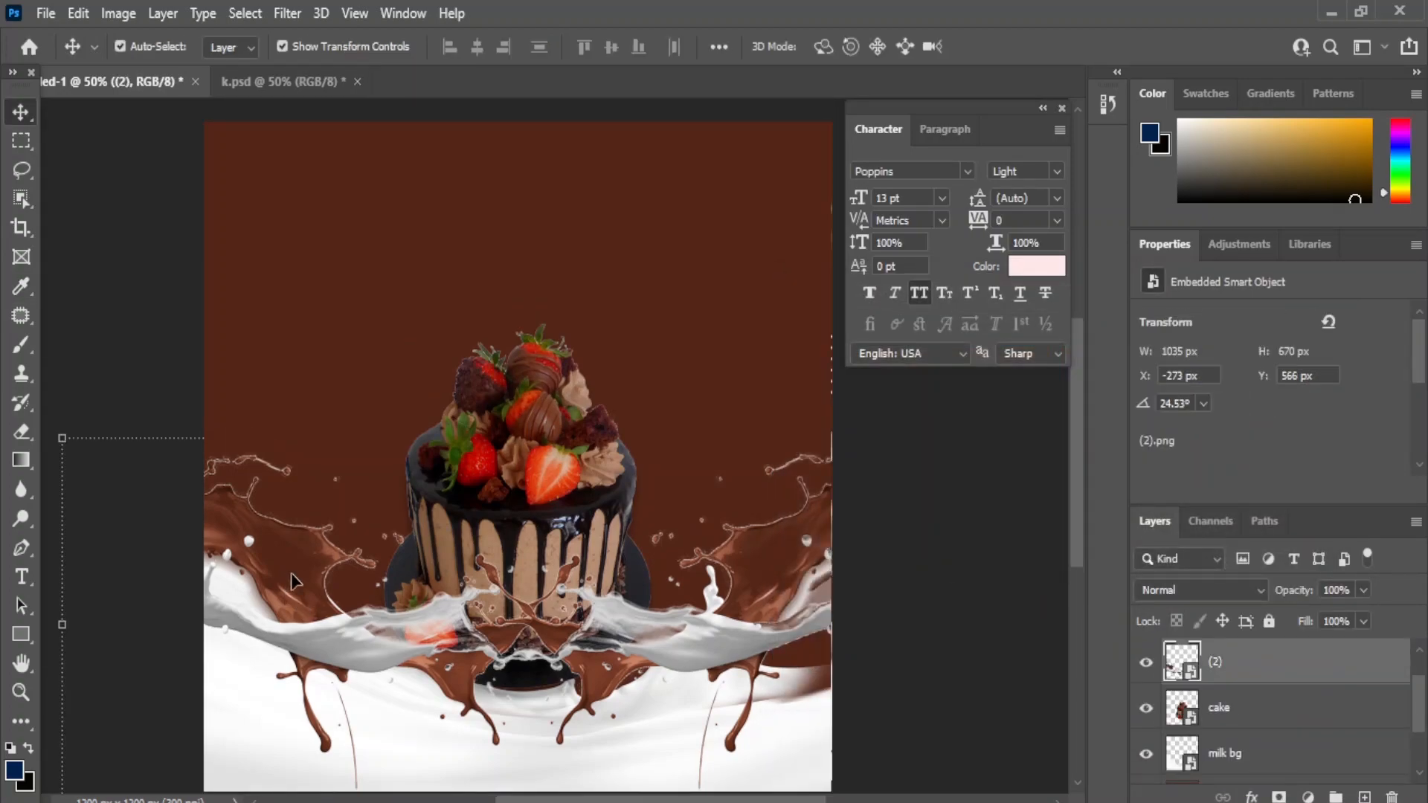
pyautogui.hotkey('ctrl', 't')
pyautogui.moveTo(678, 554)
pyautogui.mouseDown()
pyautogui.moveTo(698, 473)
pyautogui.moveTo(681, 569)
pyautogui.mouseUp()
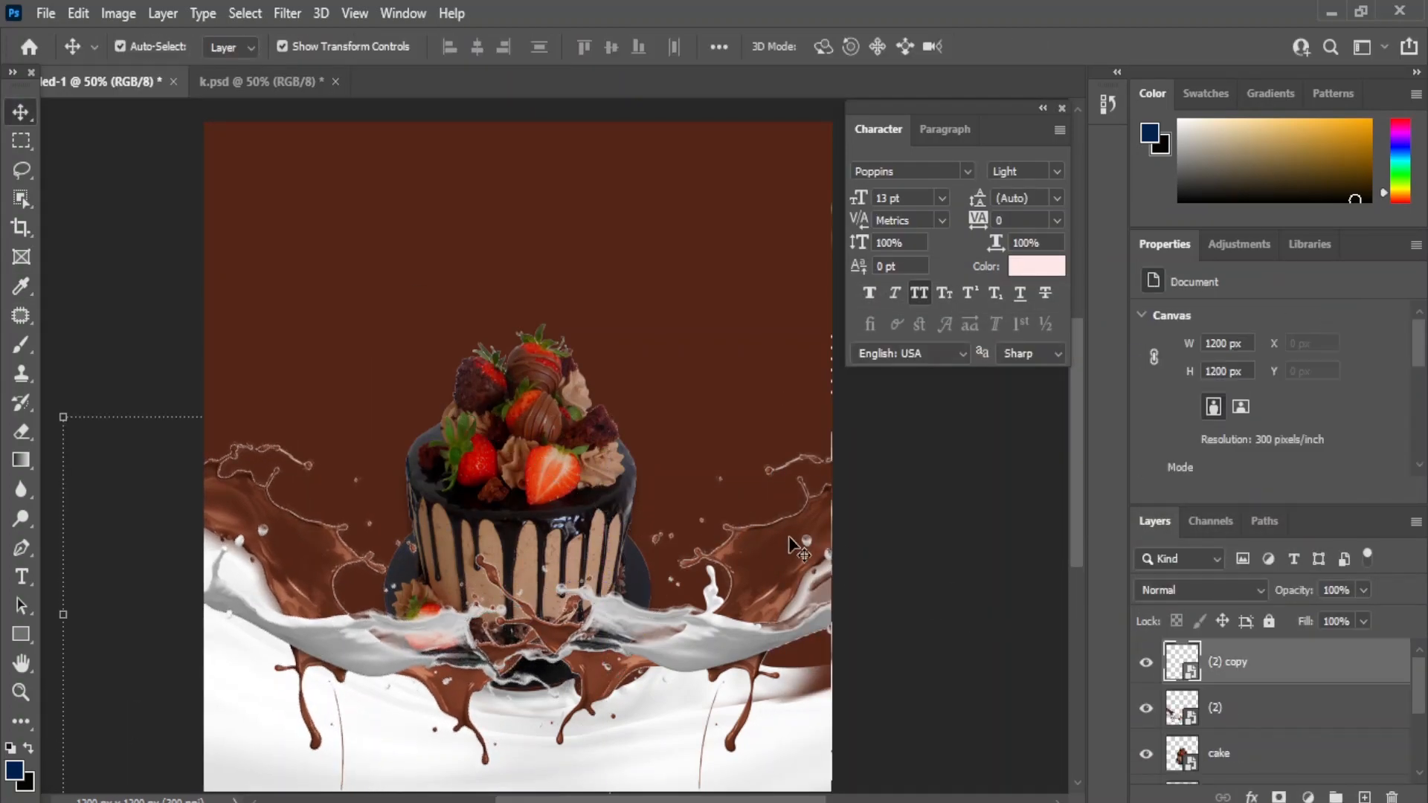
pyautogui.hotkey('ctrl', 't')
pyautogui.moveTo(790, 545); pyautogui.dragTo(1037, 446)
pyautogui.click(1038, 431)
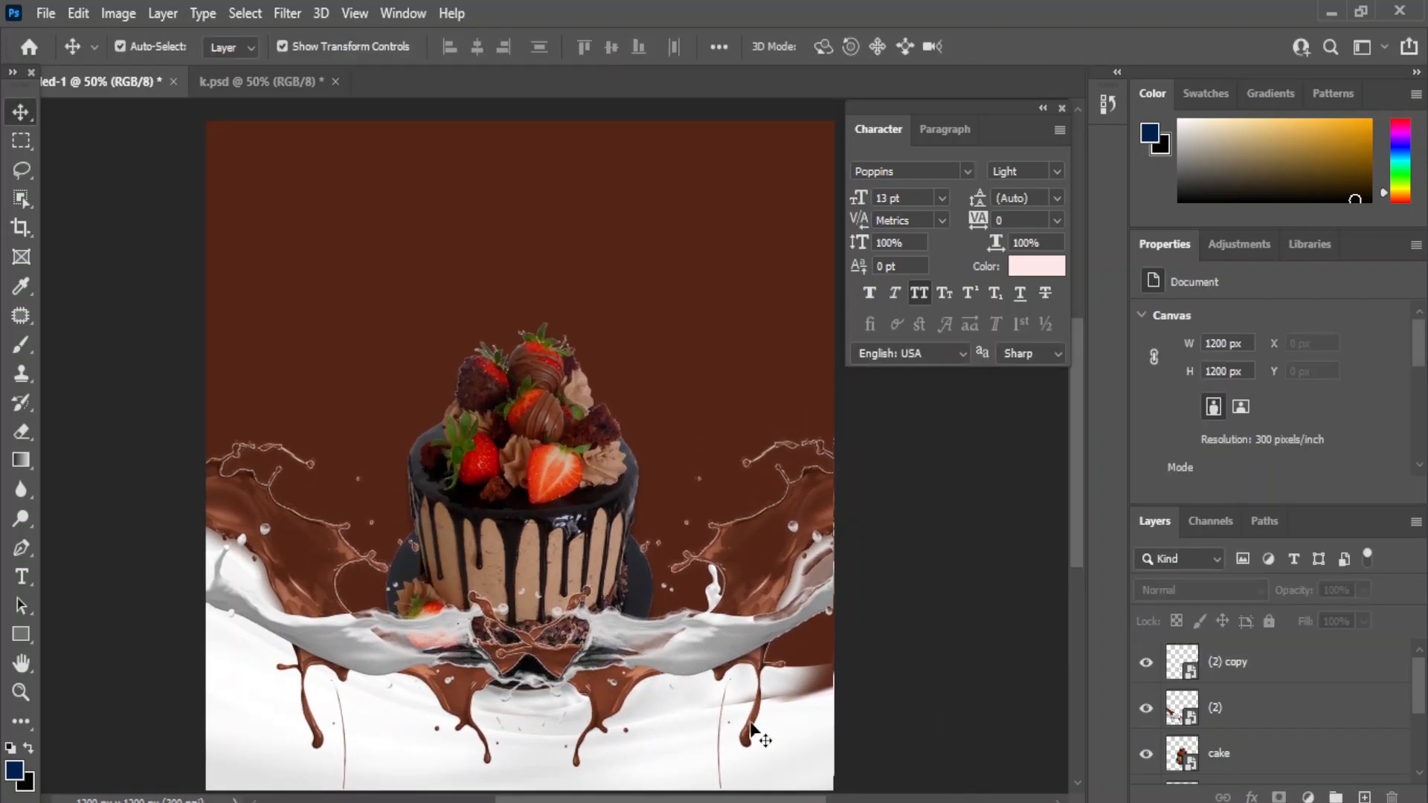
pyautogui.hotkey('alt', 'Tab')
# - Place the sunshine image just above the background rectangle and enlarge it
pyautogui.click(615, 572)
pyautogui.moveTo(615, 572); pyautogui.dragTo(461, 291)
pyautogui.moveTo(1234, 662)
pyautogui.mouseDown()
pyautogui.moveTo(1262, 745)
pyautogui.moveTo(1224, 655)
pyautogui.mouseUp()
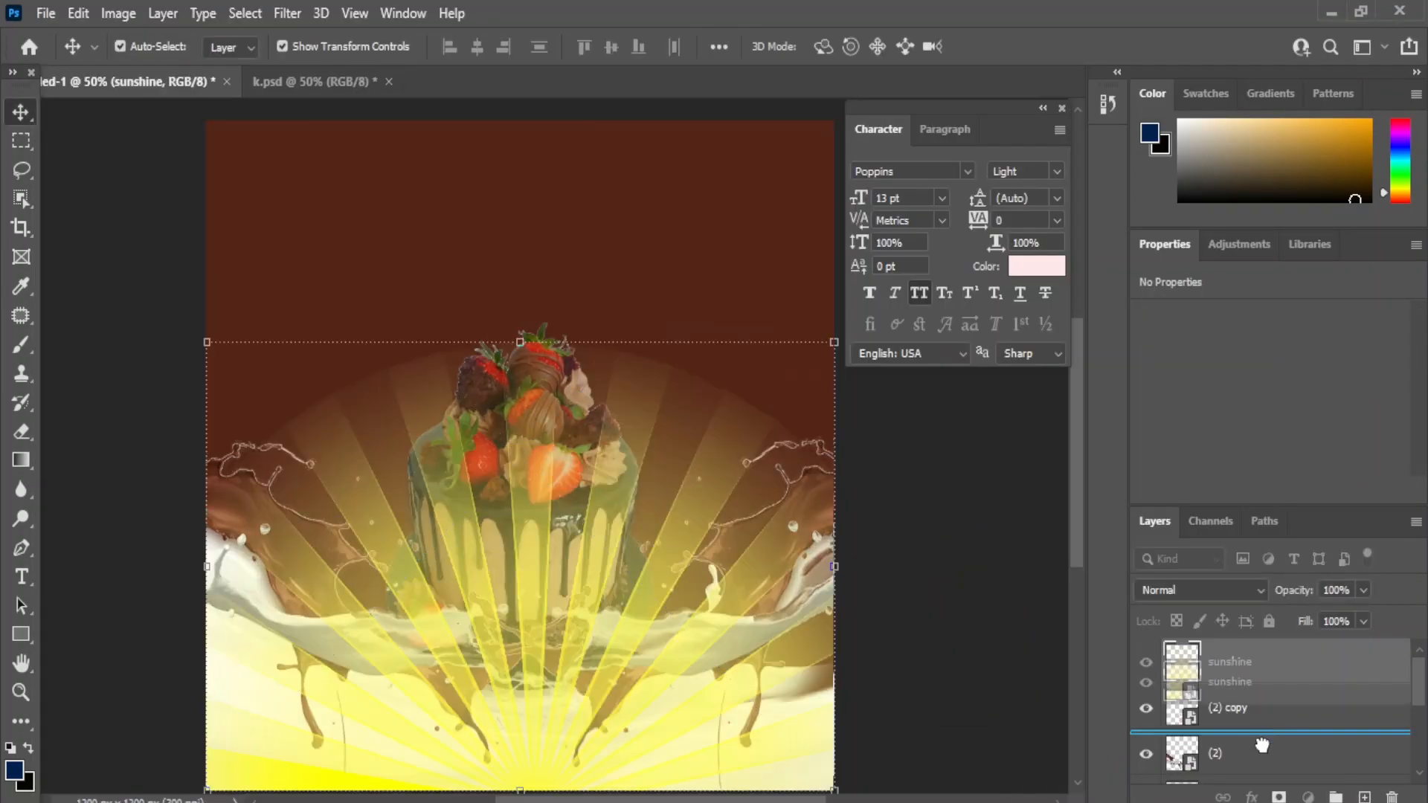
pyautogui.moveTo(834, 344); pyautogui.dragTo(886, 261)
pyautogui.moveTo(705, 359); pyautogui.dragTo(669, 512)
pyautogui.moveTo(175, 244); pyautogui.dragTo(82, 26)
pyautogui.moveTo(456, 414); pyautogui.dragTo(540, 88)
pyautogui.click(20, 112)
# - Shift the sunshine up 100 px and stretch it to cover the whole background
pyautogui.moveTo(484, 299); pyautogui.dragTo(511, 257)
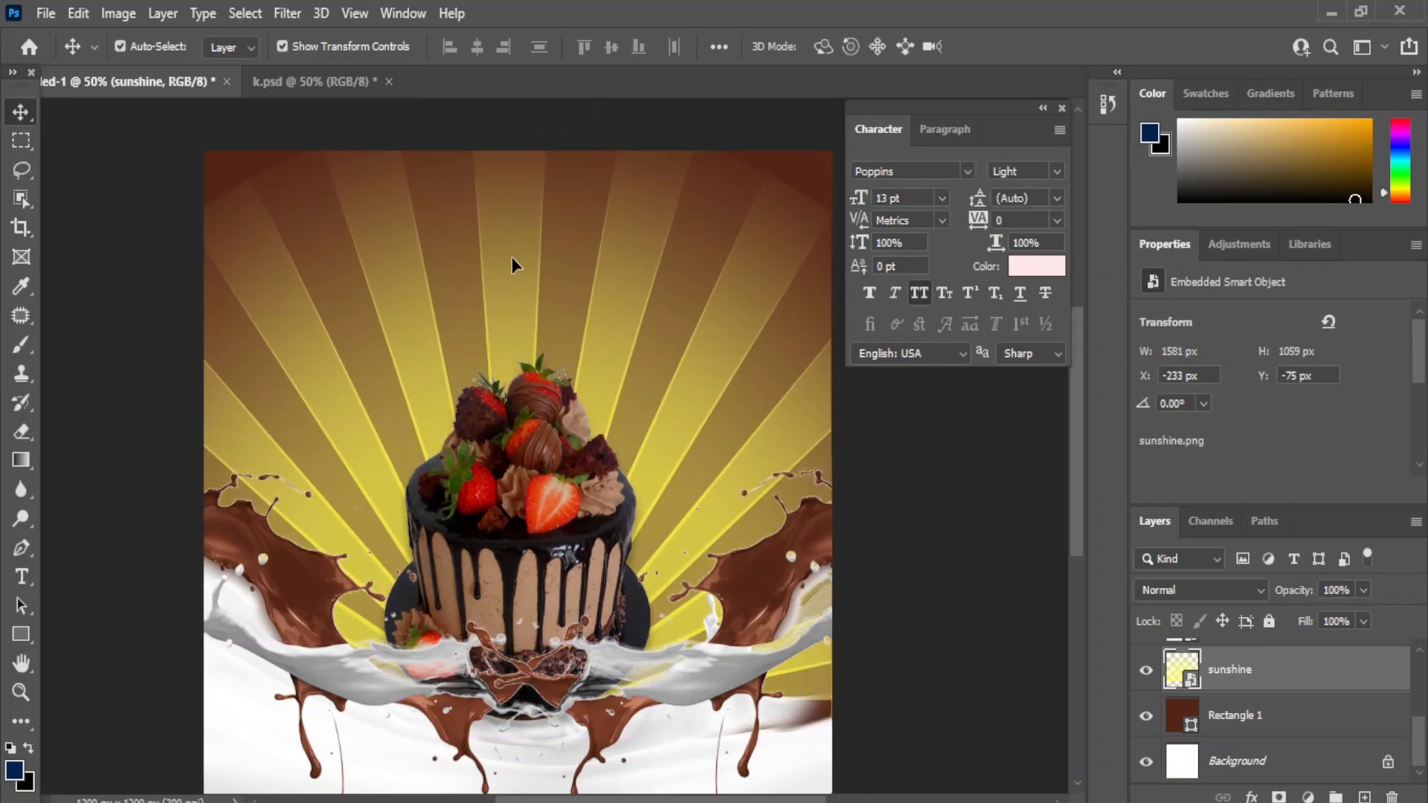
pyautogui.hotkey('shift', 'Up')
pyautogui.hotkey('shift', 'Up')
pyautogui.hotkey('shift', 'Up')
pyautogui.hotkey('shift', 'Up')
pyautogui.hotkey('shift', 'Up')
pyautogui.hotkey('shift', 'Up')
pyautogui.hotkey('shift', 'Up')
pyautogui.hotkey('shift', 'Up')
pyautogui.hotkey('shift', 'Up')
pyautogui.hotkey('shift', 'Up')
pyautogui.moveTo(481, 190); pyautogui.dragTo(511, 96)
pyautogui.moveTo(943, 553); pyautogui.dragTo(1007, 624)
pyautogui.click(20, 115)
pyautogui.click(941, 693)
pyautogui.moveTo(398, 122); pyautogui.dragTo(377, 253)
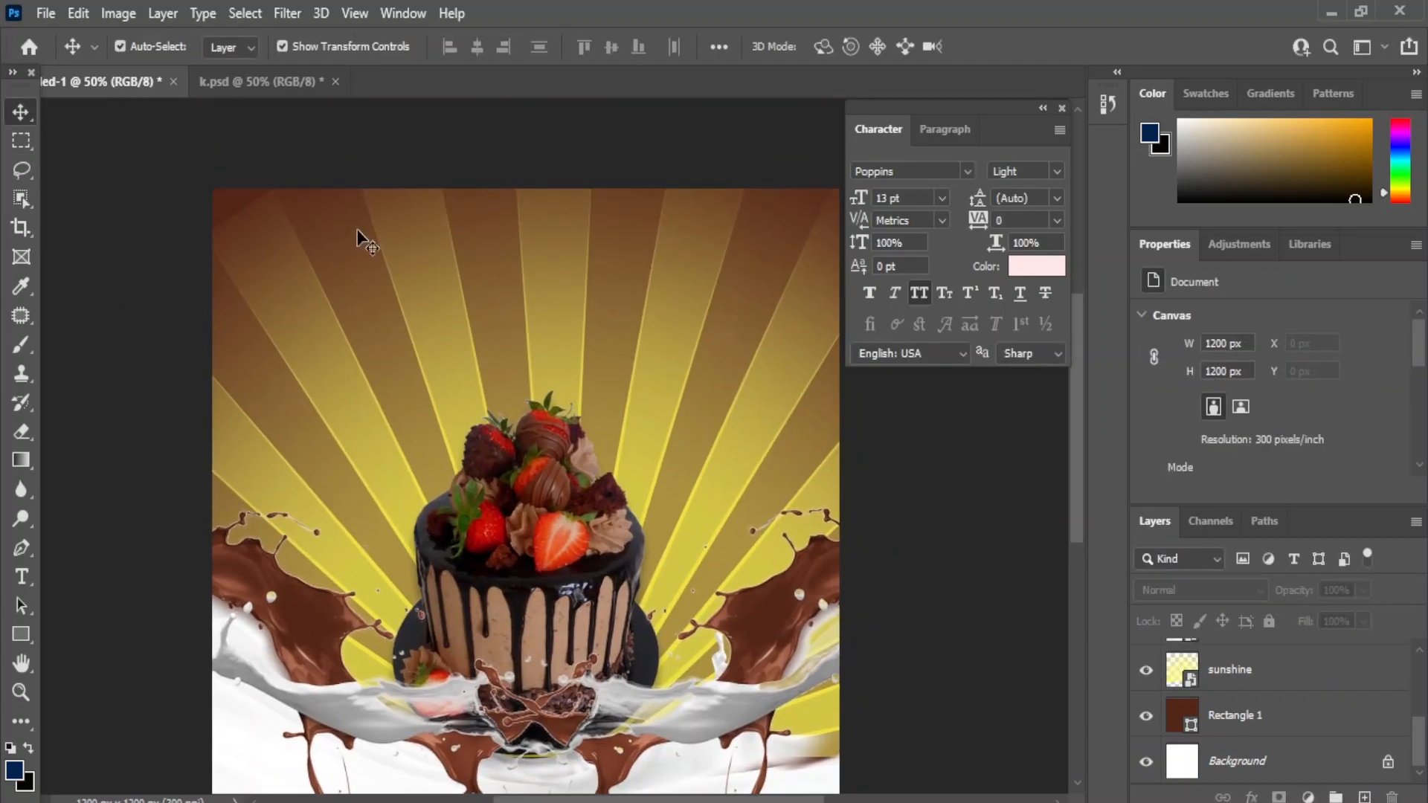
pyautogui.click(341, 327)
pyautogui.hotkey('ctrl', 't')
pyautogui.moveTo(131, 606); pyautogui.dragTo(100, 606)
pyautogui.press('Return')
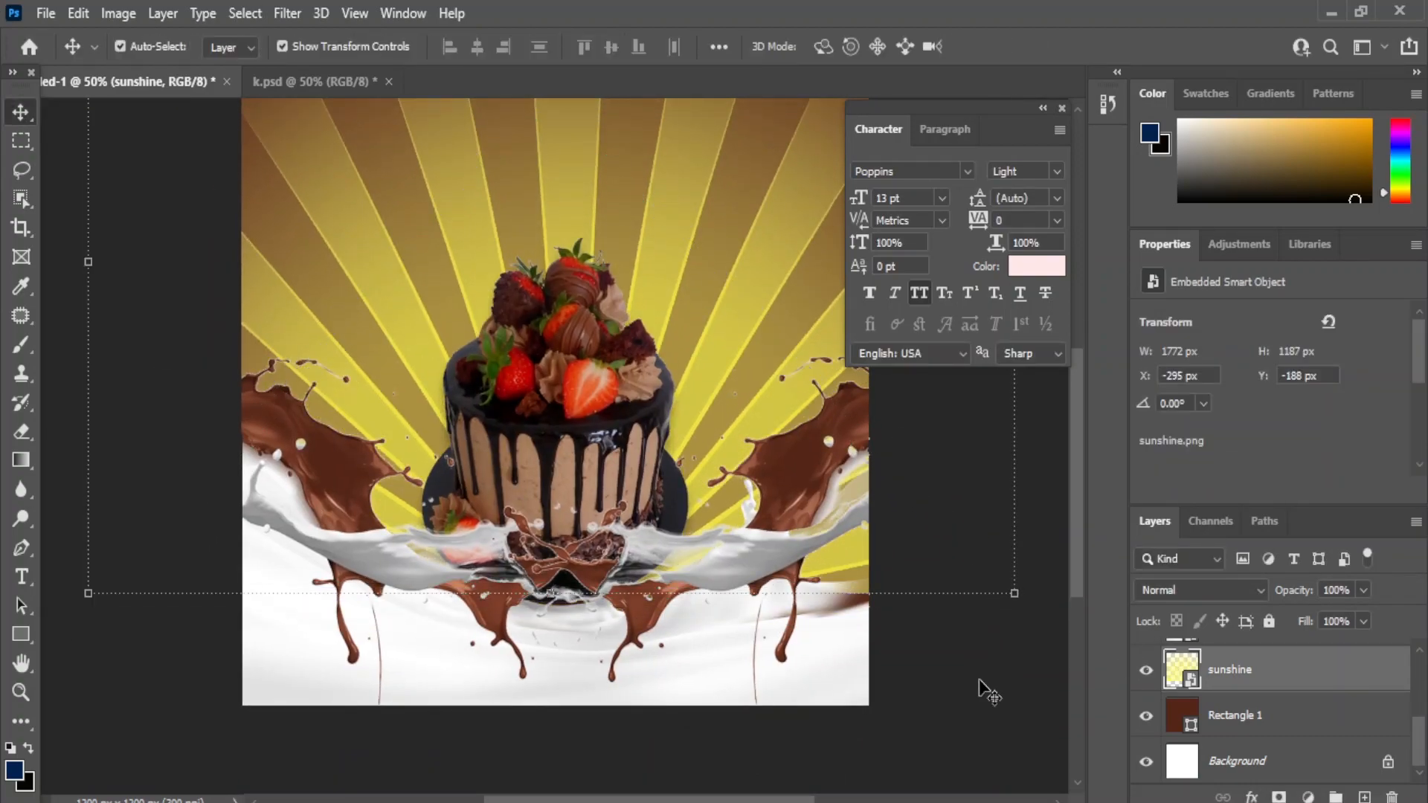
pyautogui.click(989, 692)
# - Fade the sunshine layer to 8% opacity and reduce its fill to a faint glow
pyautogui.scroll(2, 848, 476)
pyautogui.click(1265, 717)
pyautogui.moveTo(1299, 616); pyautogui.dragTo(1274, 622)
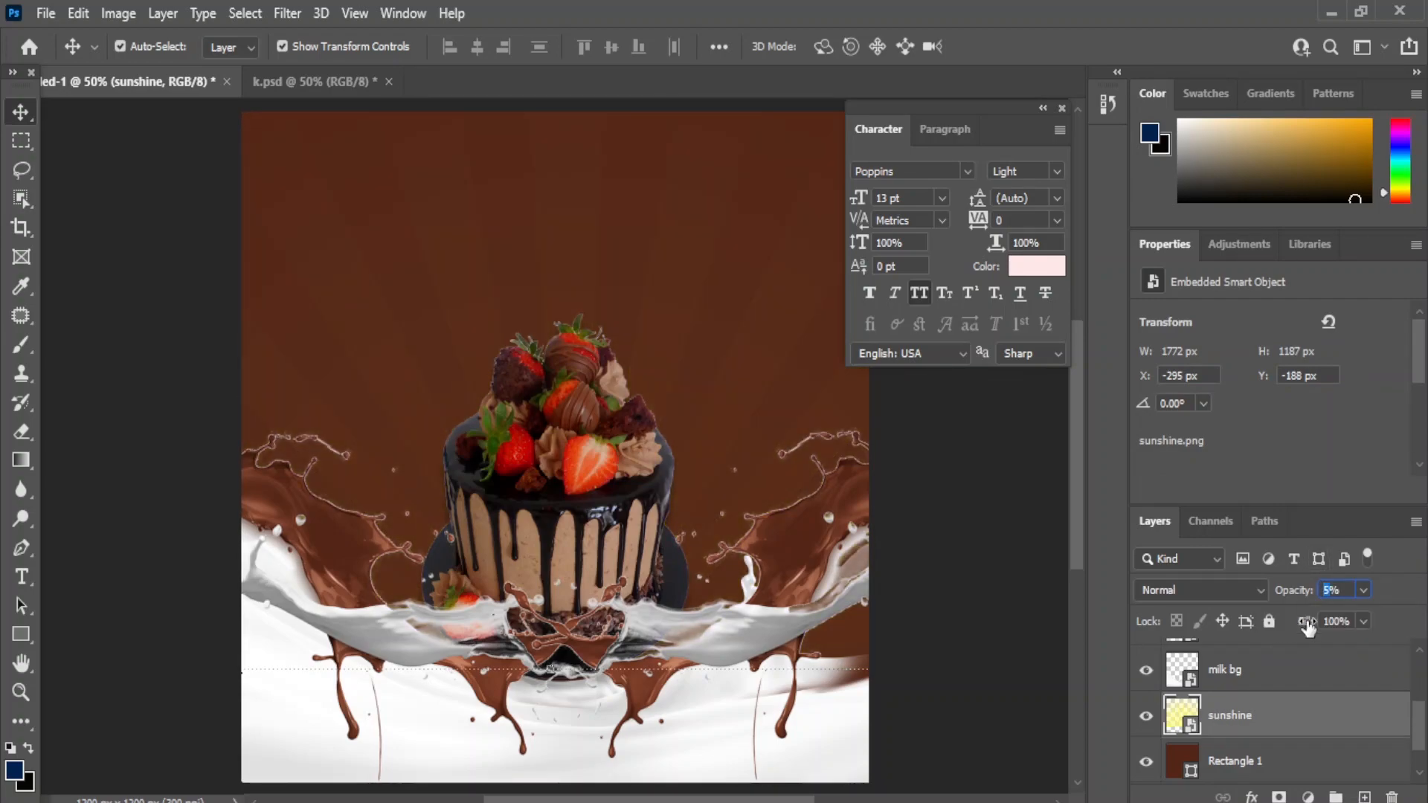
pyautogui.click(1363, 621)
pyautogui.moveTo(1368, 646); pyautogui.dragTo(1280, 660)
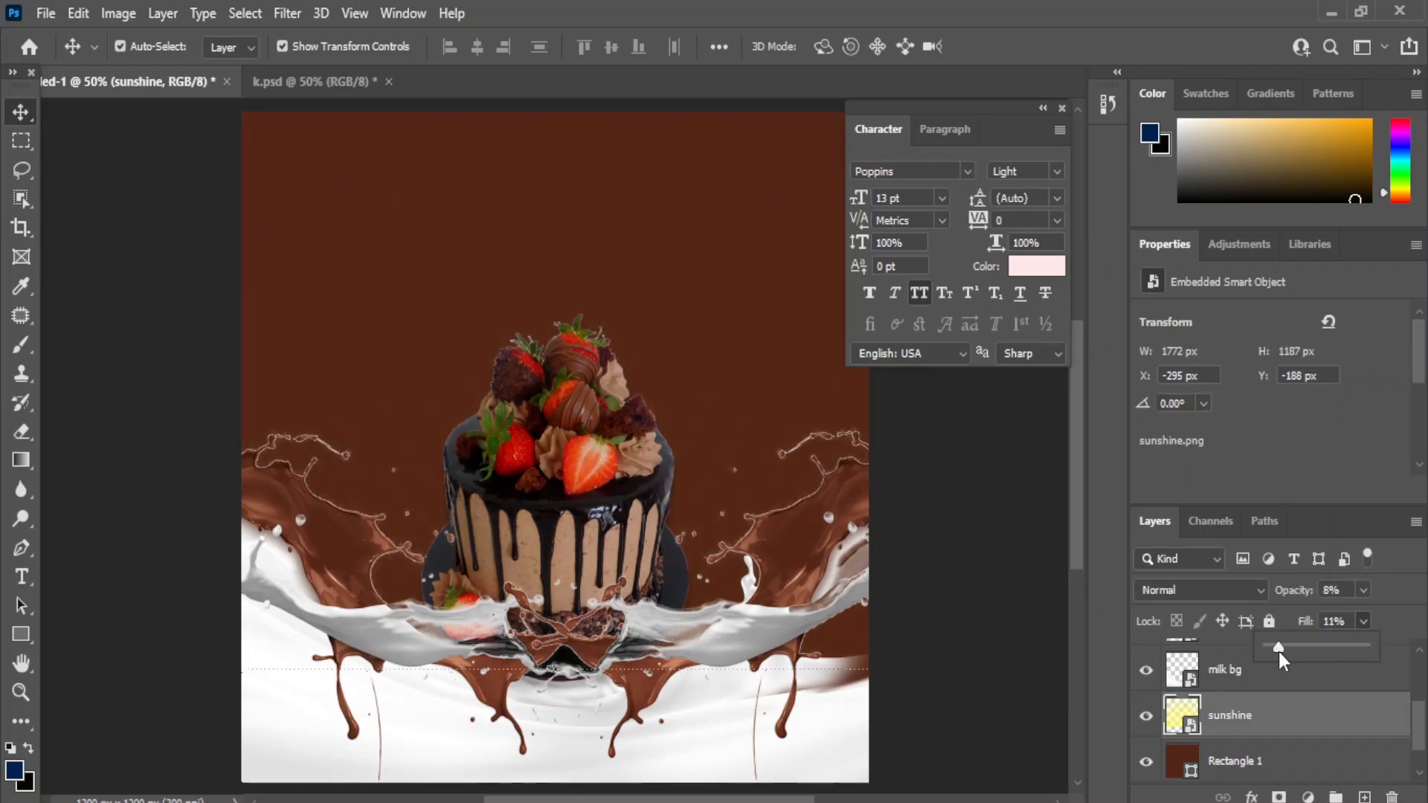
pyautogui.moveTo(1368, 652); pyautogui.dragTo(1369, 652)
pyautogui.click(954, 605)
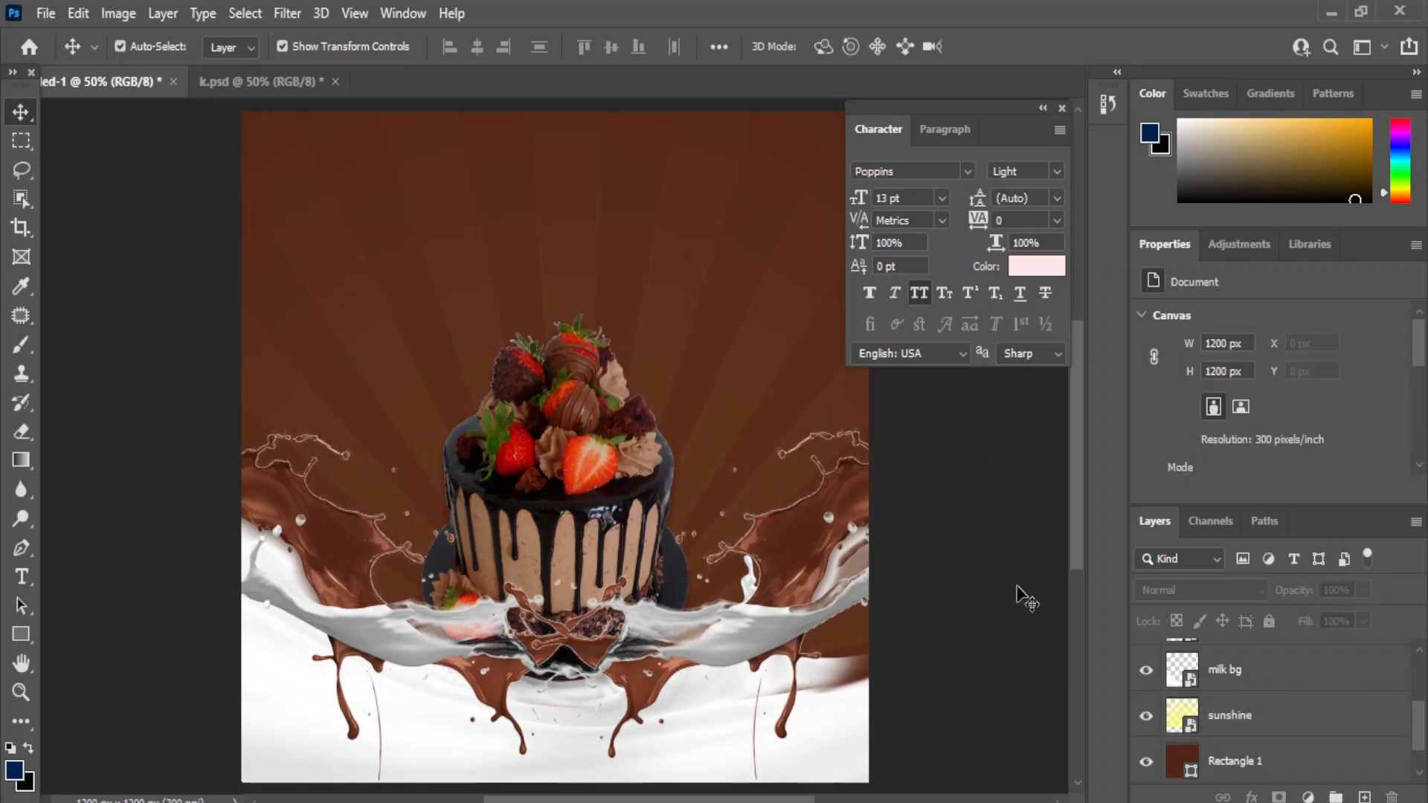
pyautogui.rightClick(20, 577)
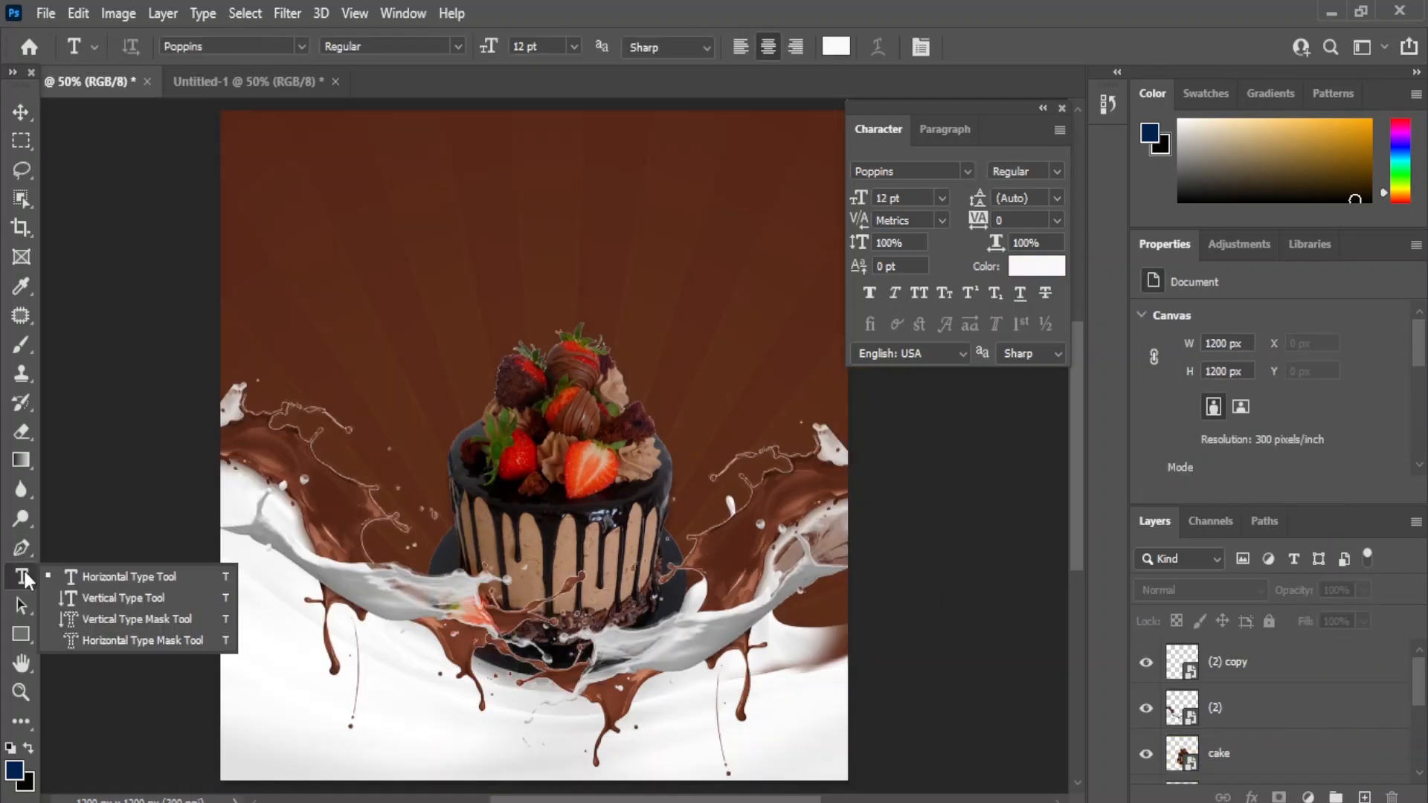
# - Add 'Special' at the top centre with 'Delicious' just below it
pyautogui.click(128, 583)
pyautogui.click(457, 262)
pyautogui.write('Special')
pyautogui.hotkey('ctrl', 'Return')
pyautogui.moveTo(456, 270); pyautogui.dragTo(578, 183)
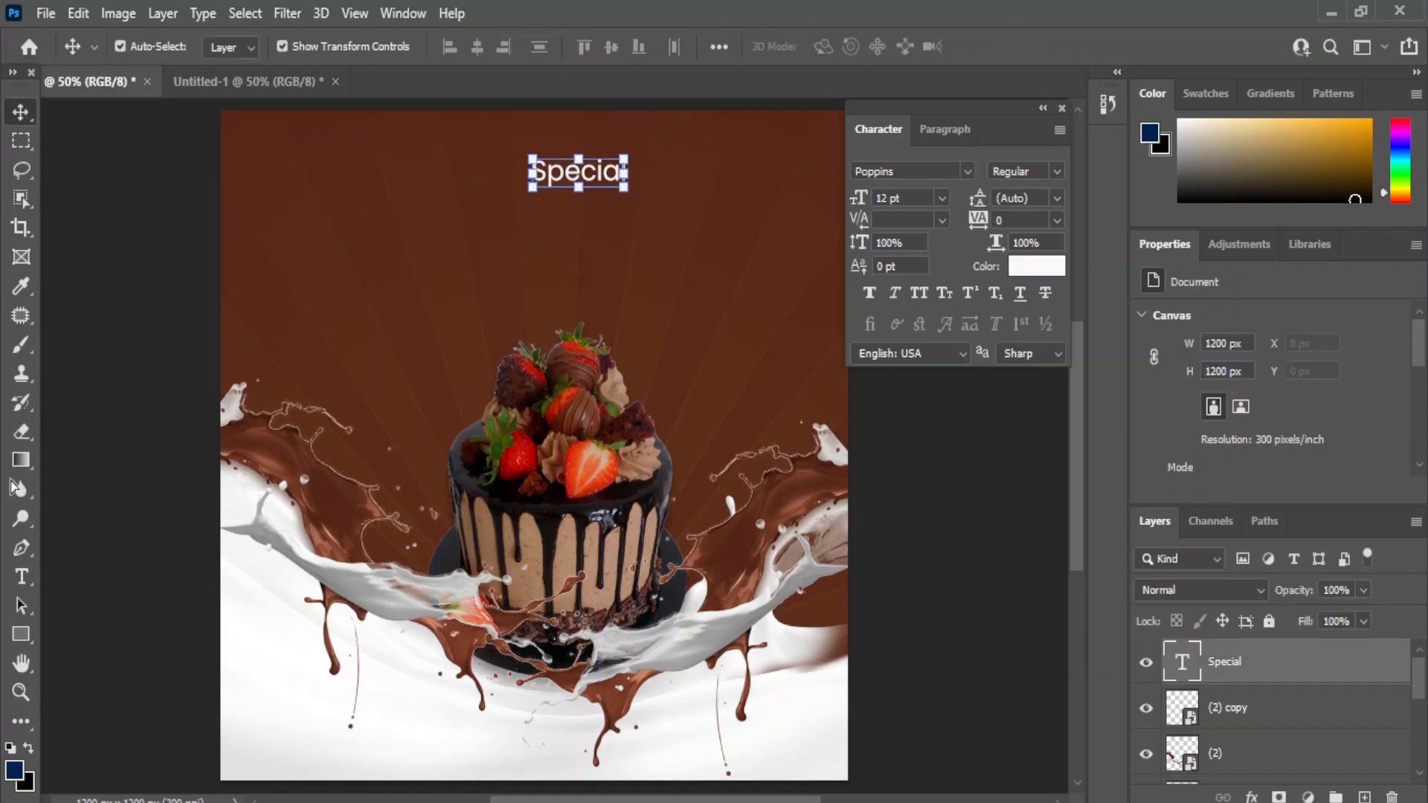
pyautogui.click(404, 328)
pyautogui.write('Del')
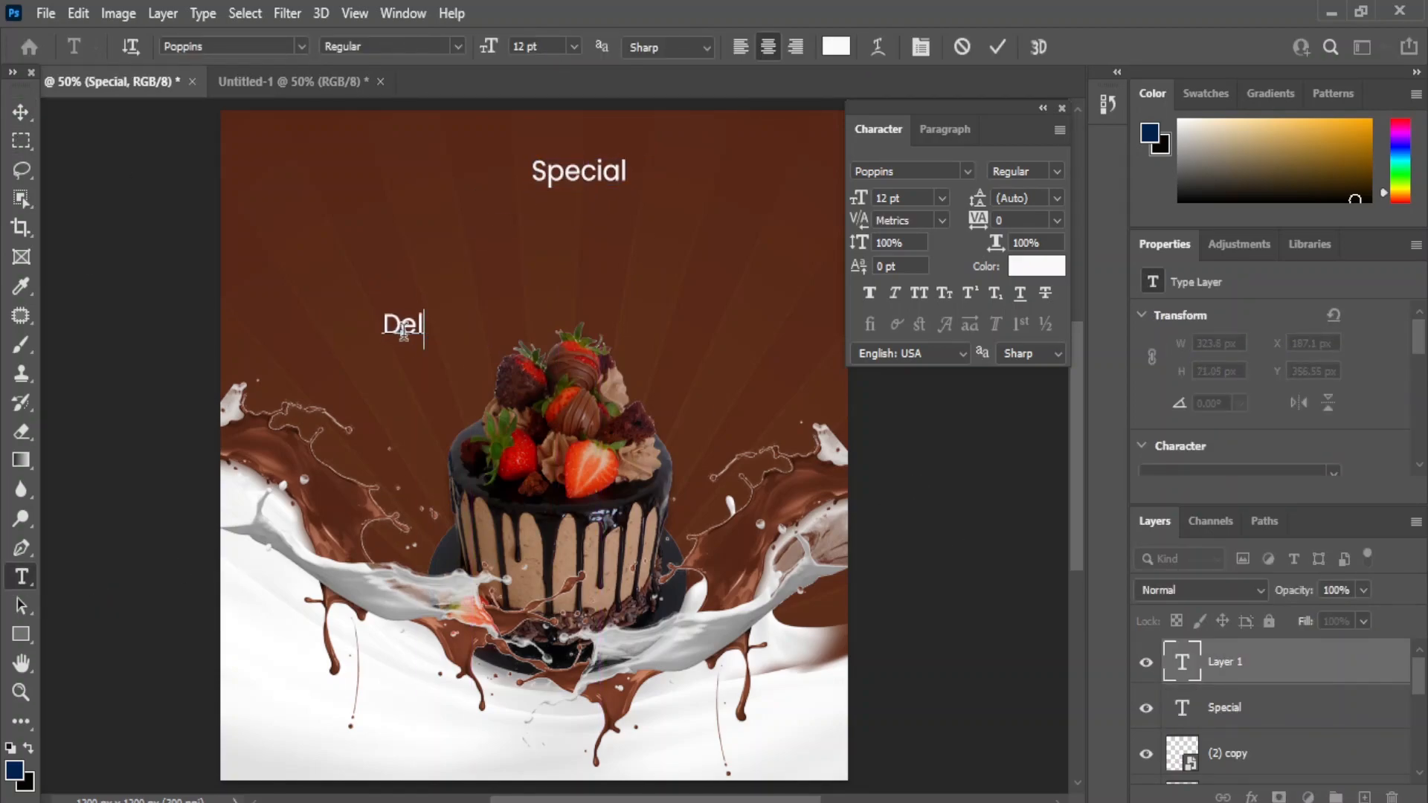
pyautogui.click(21, 113)
pyautogui.moveTo(376, 328); pyautogui.dragTo(552, 231)
# - Add the 'Chocolate Cake' text to the left of the cake
pyautogui.rightClick(21, 577)
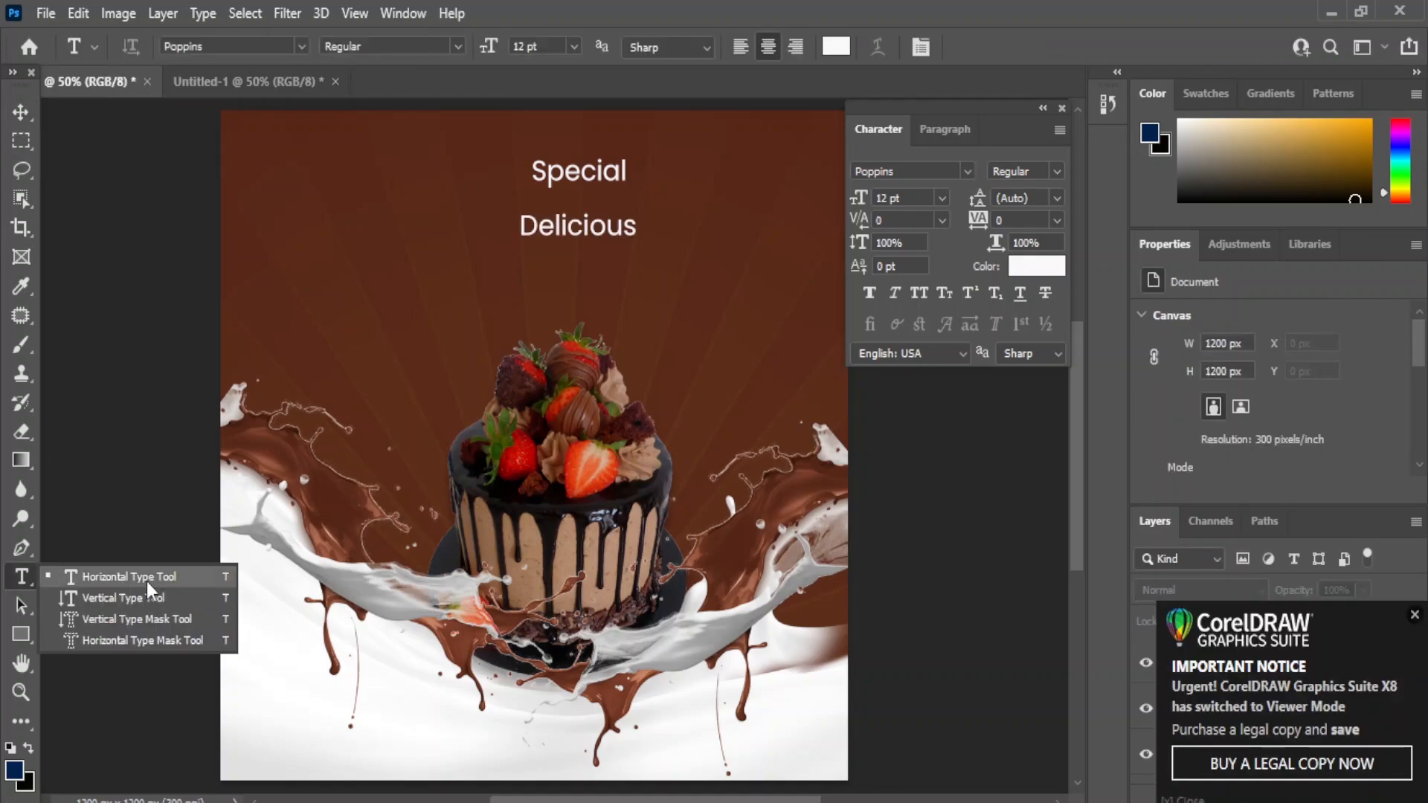
pyautogui.click(128, 577)
pyautogui.click(366, 389)
pyautogui.write('Chocolate Cake')
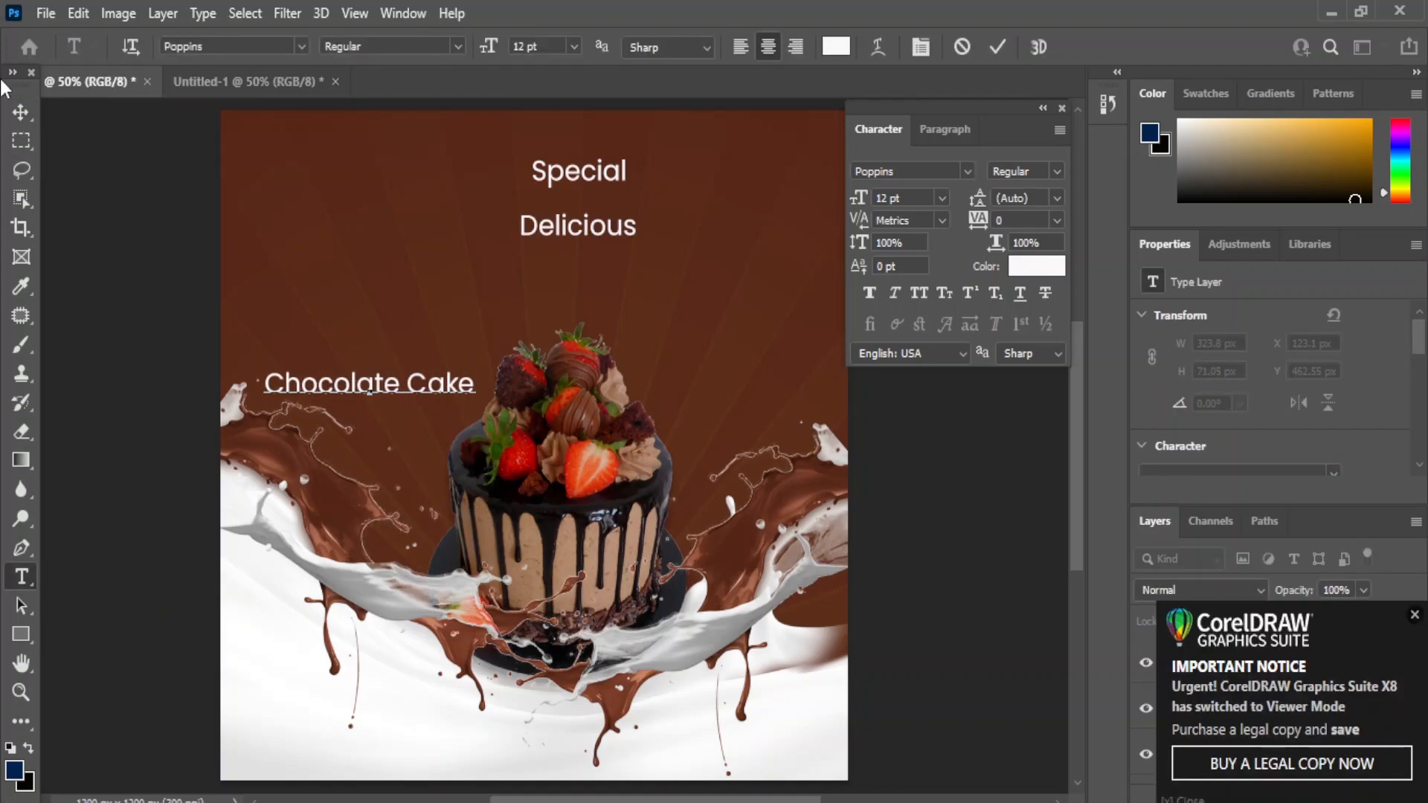
pyautogui.click(21, 112)
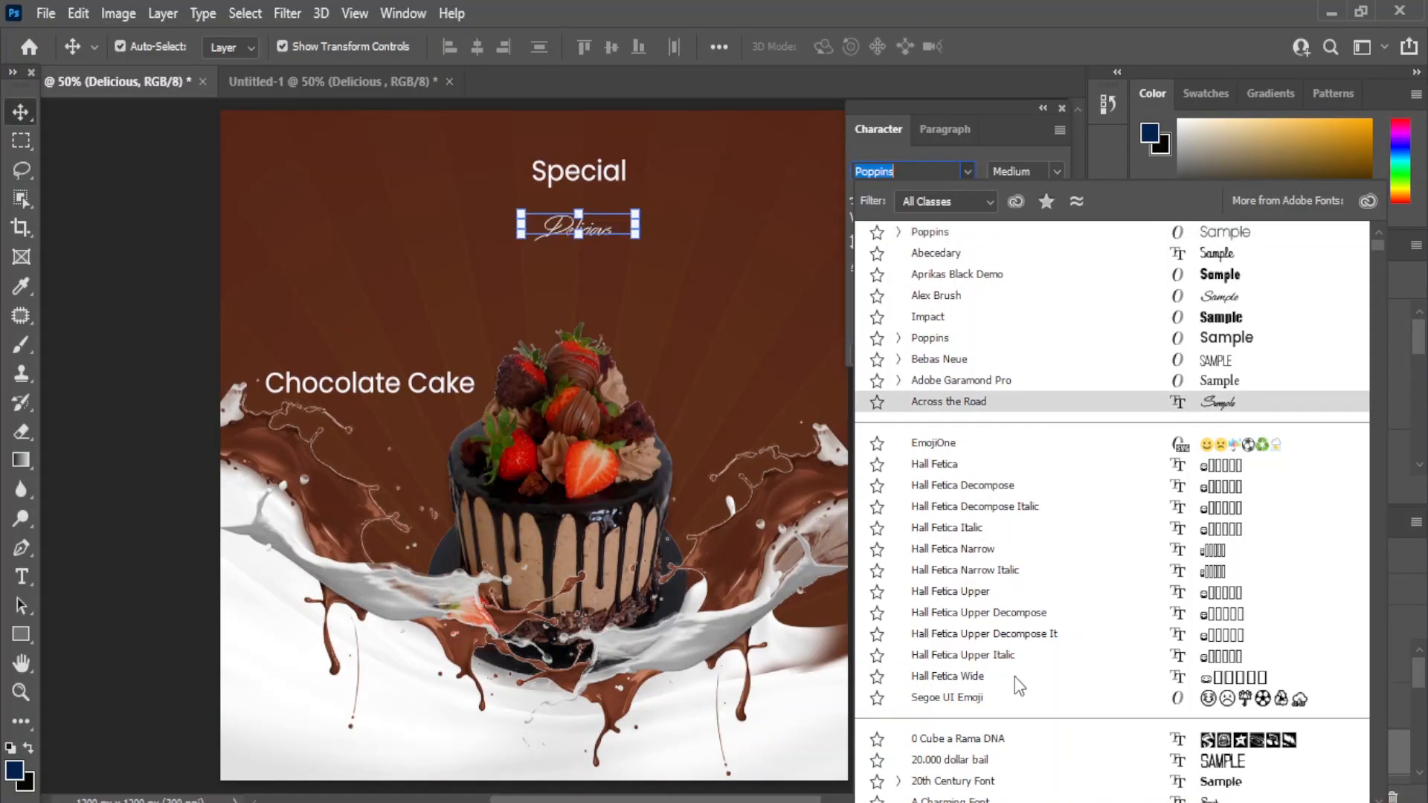
# - Set 'Delicious' in Admiration Pains at 18 pt, centred under Special
pyautogui.scroll(-7, 1041, 696)
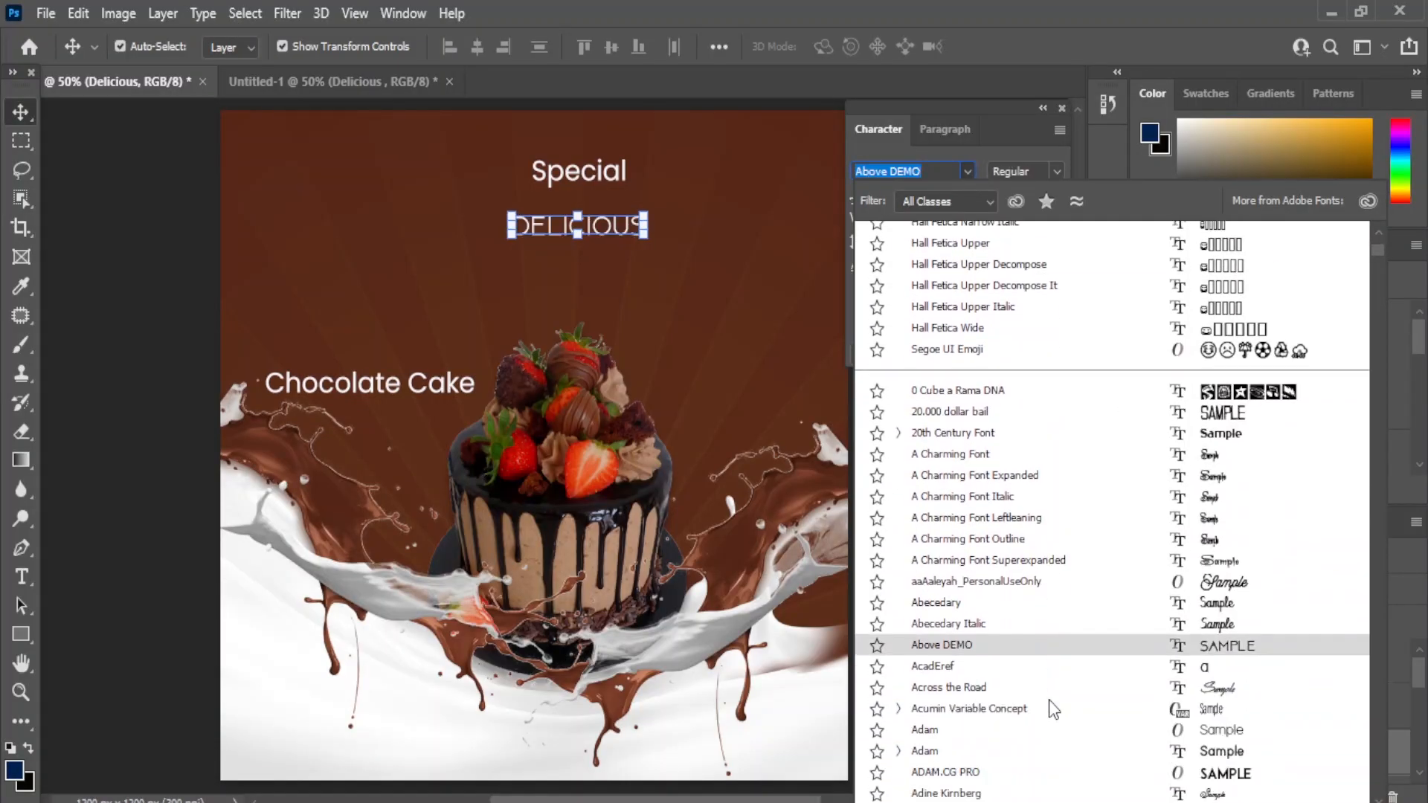
pyautogui.click(986, 716)
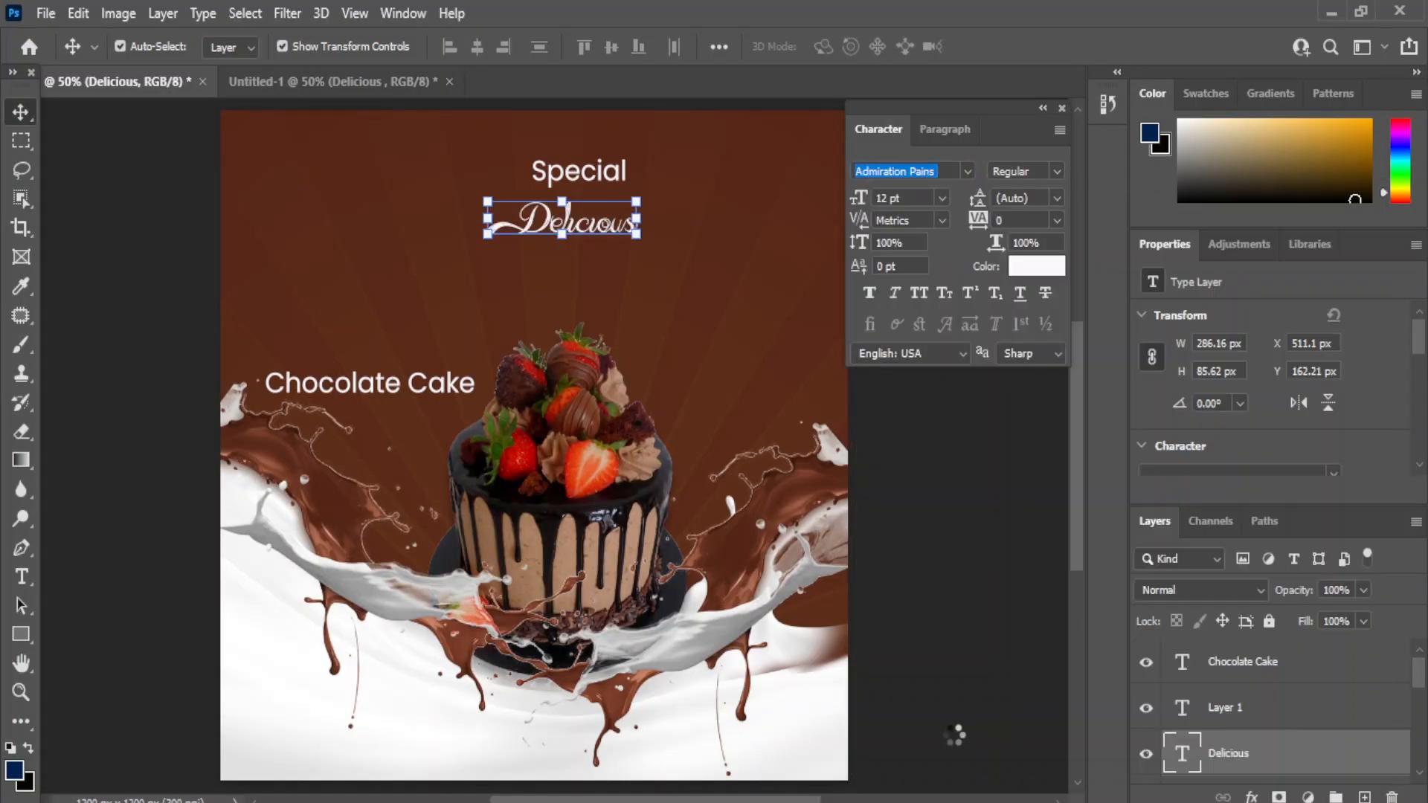
pyautogui.click(942, 198)
pyautogui.click(900, 417)
pyautogui.click(941, 197)
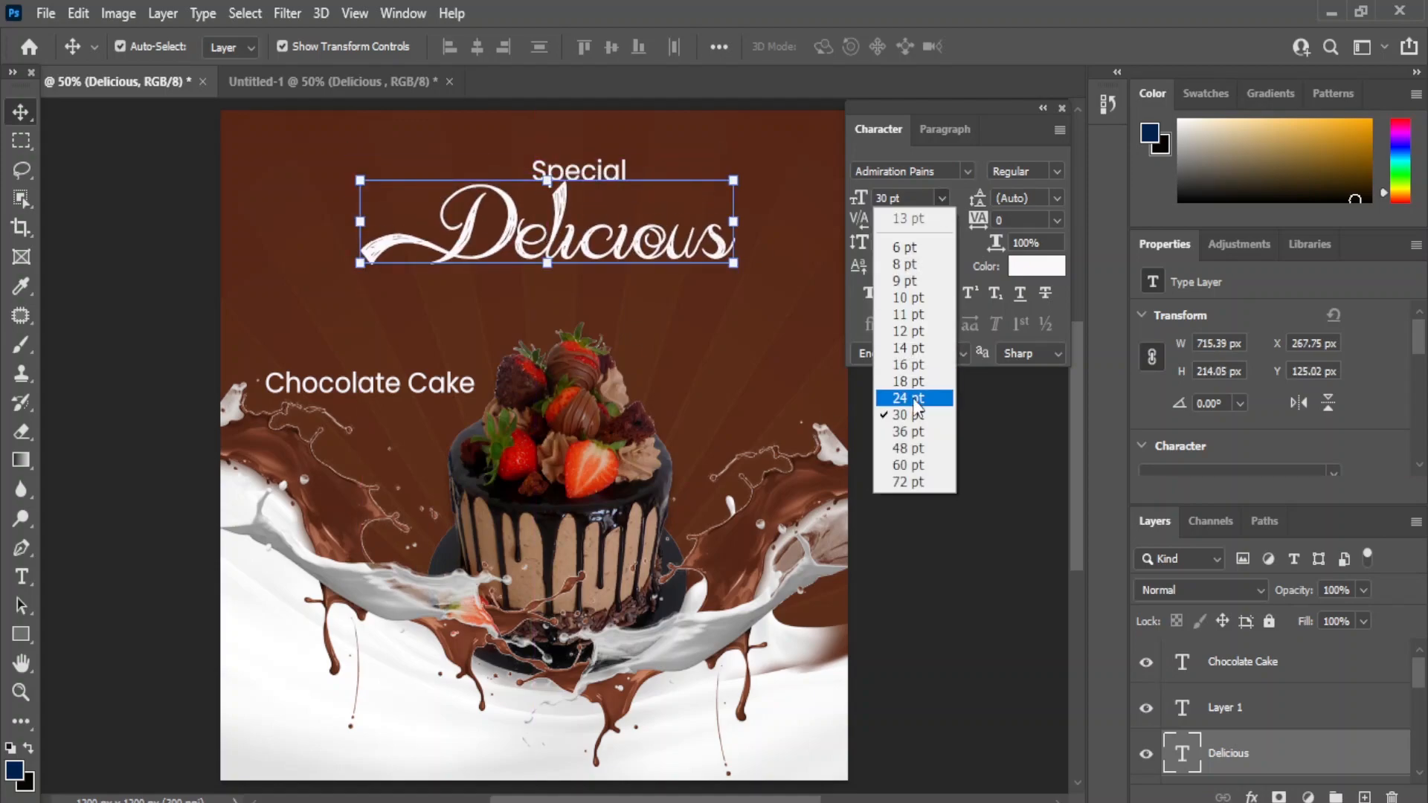
pyautogui.click(914, 381)
pyautogui.moveTo(554, 239); pyautogui.dragTo(544, 238)
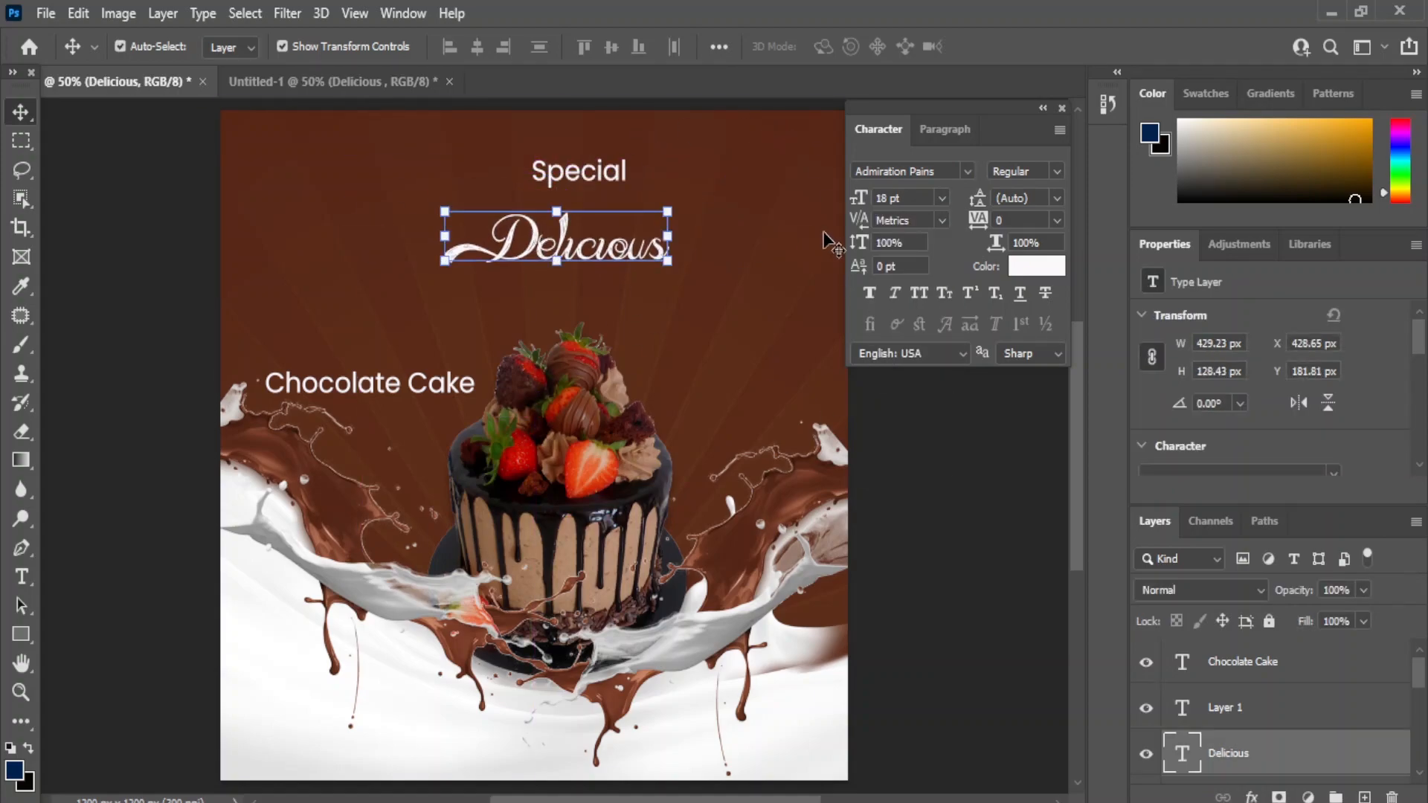
pyautogui.scroll(-5, 1278, 678)
pyautogui.click(1235, 715)
# - With Auto-Select on, move Delicious up and shift Special right above its end
pyautogui.click(119, 47)
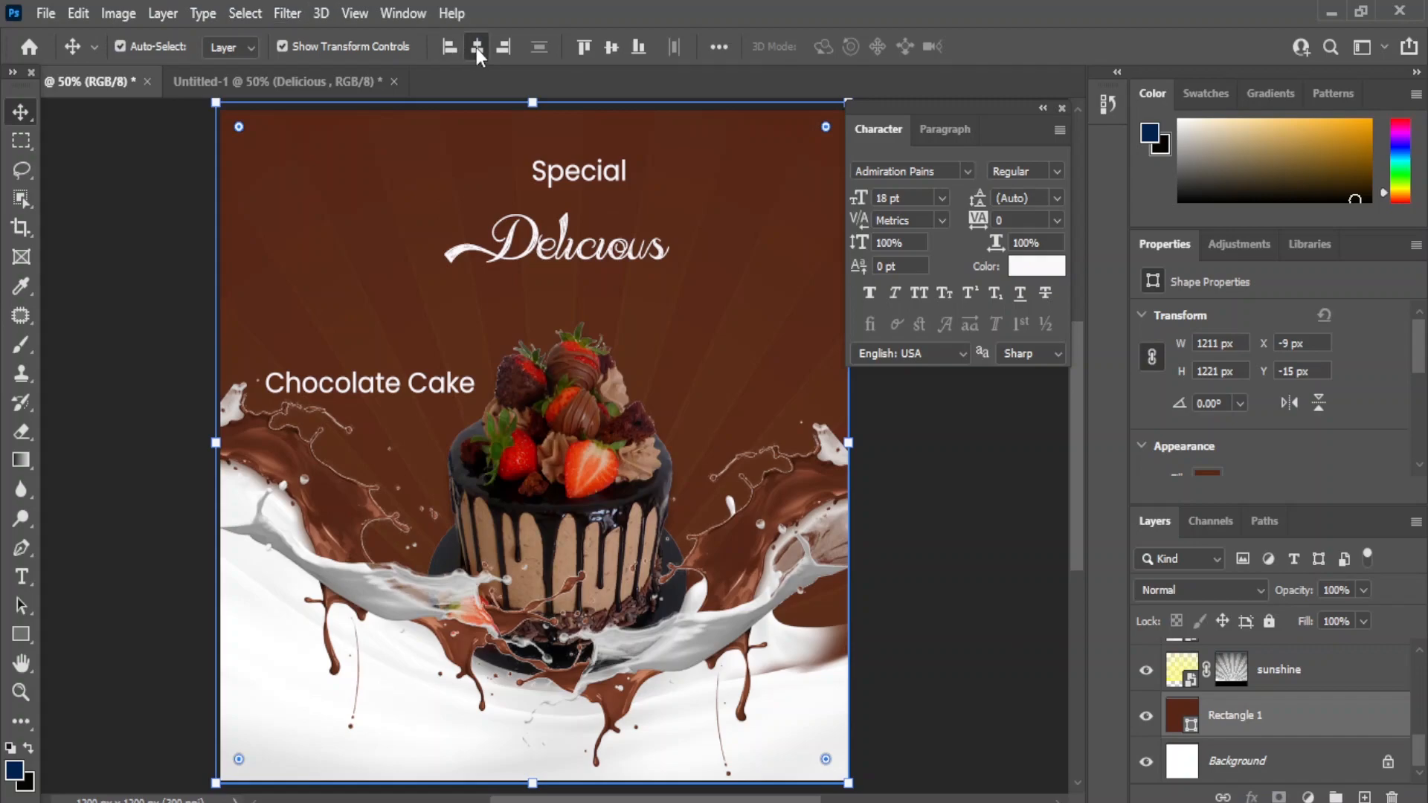
pyautogui.moveTo(541, 255); pyautogui.dragTo(540, 226)
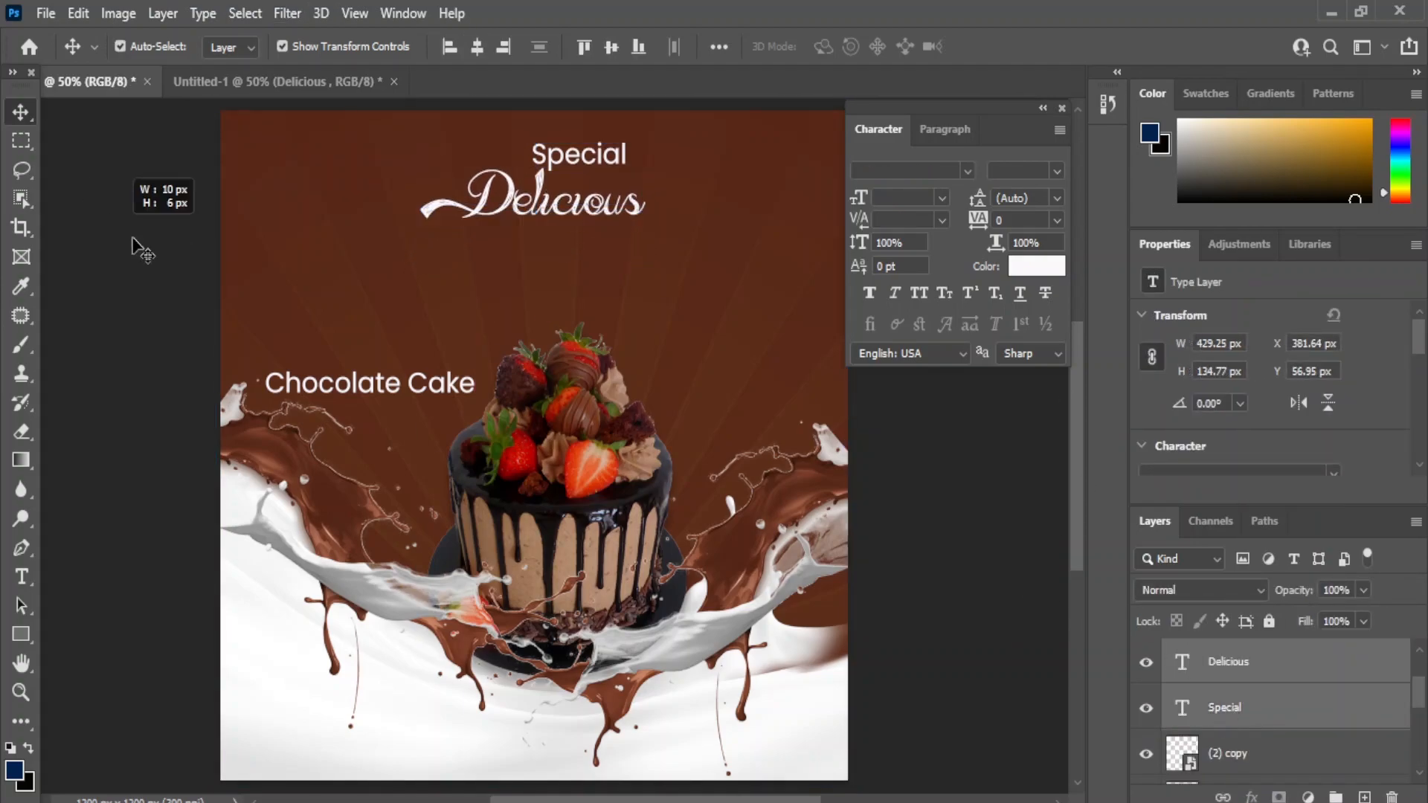
pyautogui.moveTo(563, 173); pyautogui.dragTo(589, 180)
pyautogui.hotkey('ctrl', 't')
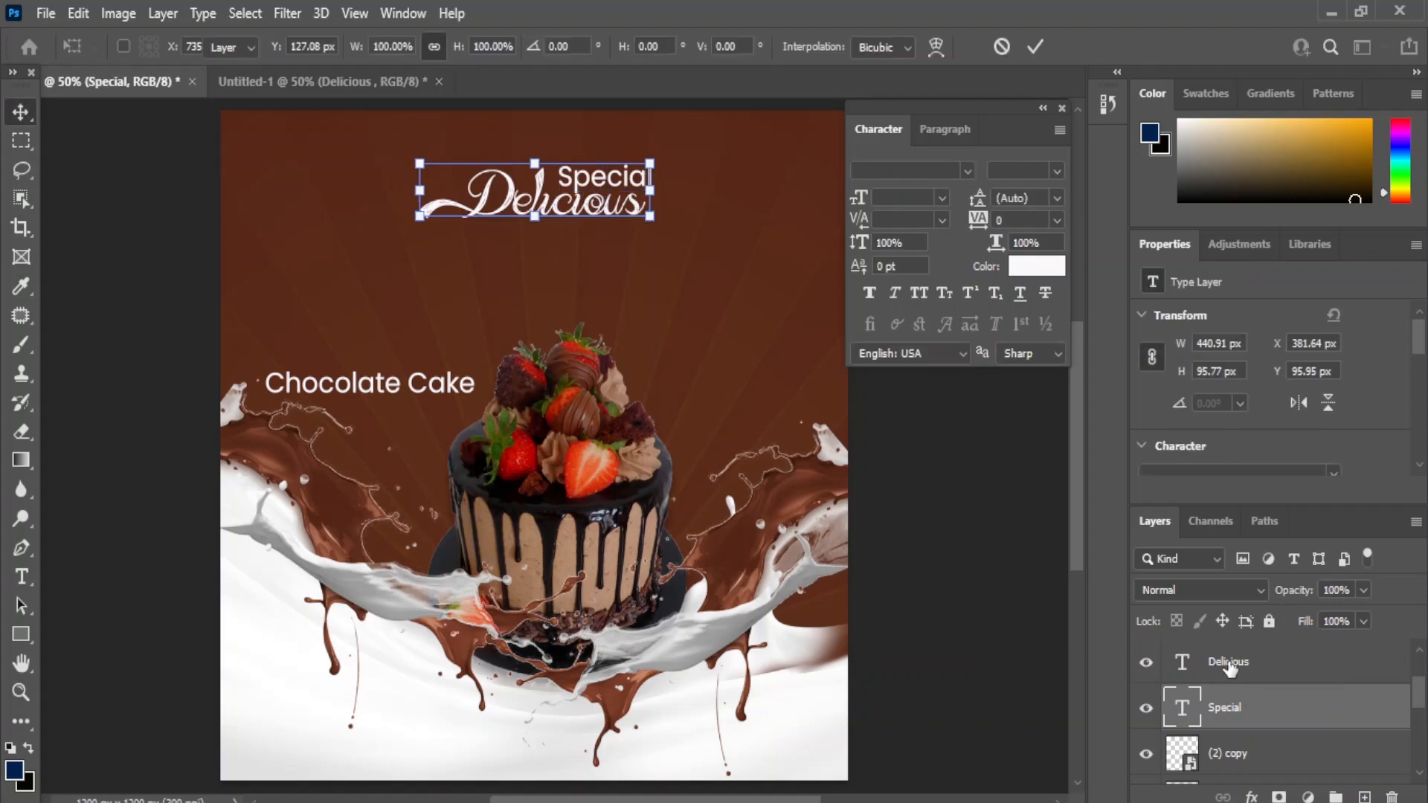
pyautogui.keyDown('ctrl'); pyautogui.click(1213, 665); pyautogui.keyUp('ctrl')
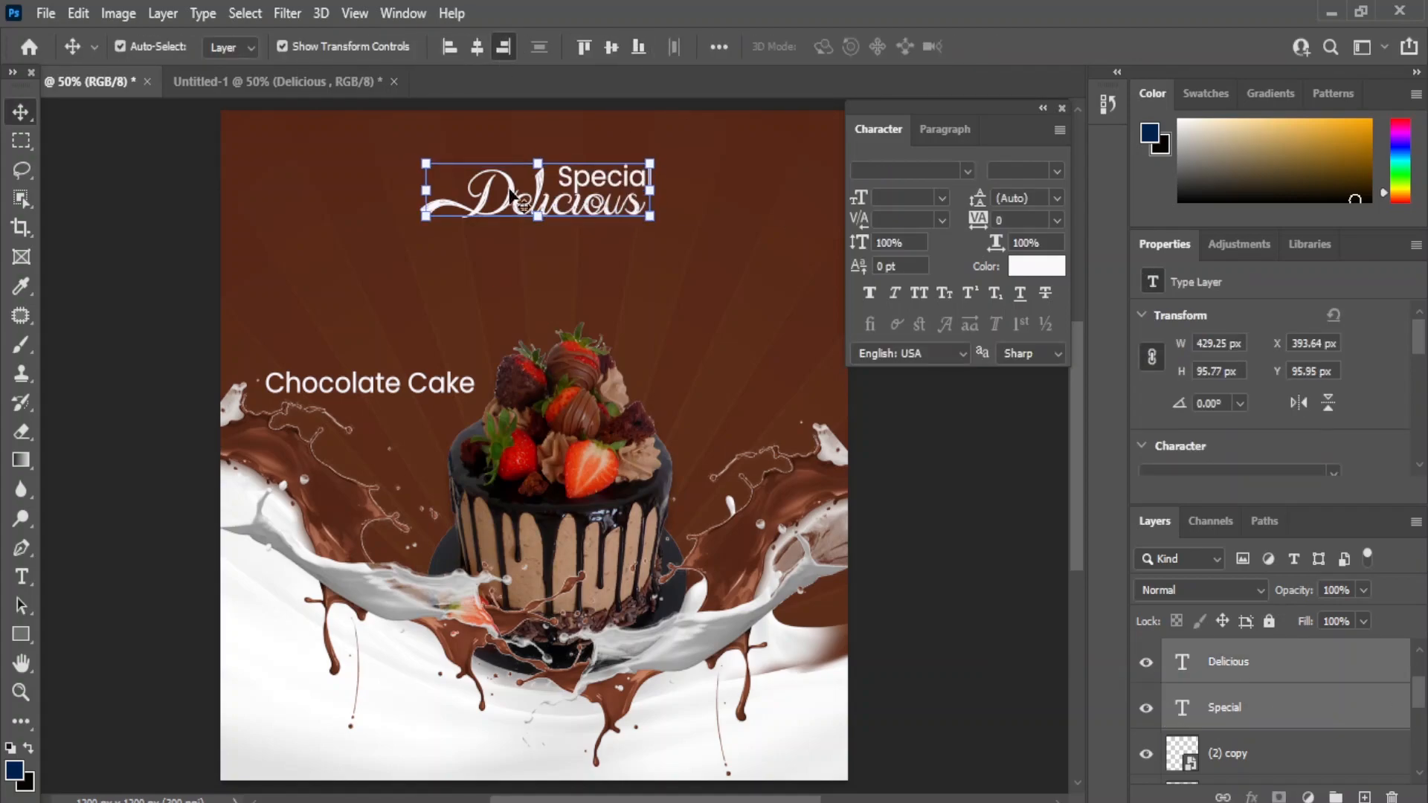
pyautogui.click(681, 138)
pyautogui.click(641, 184)
pyautogui.click(686, 132)
pyautogui.click(649, 178)
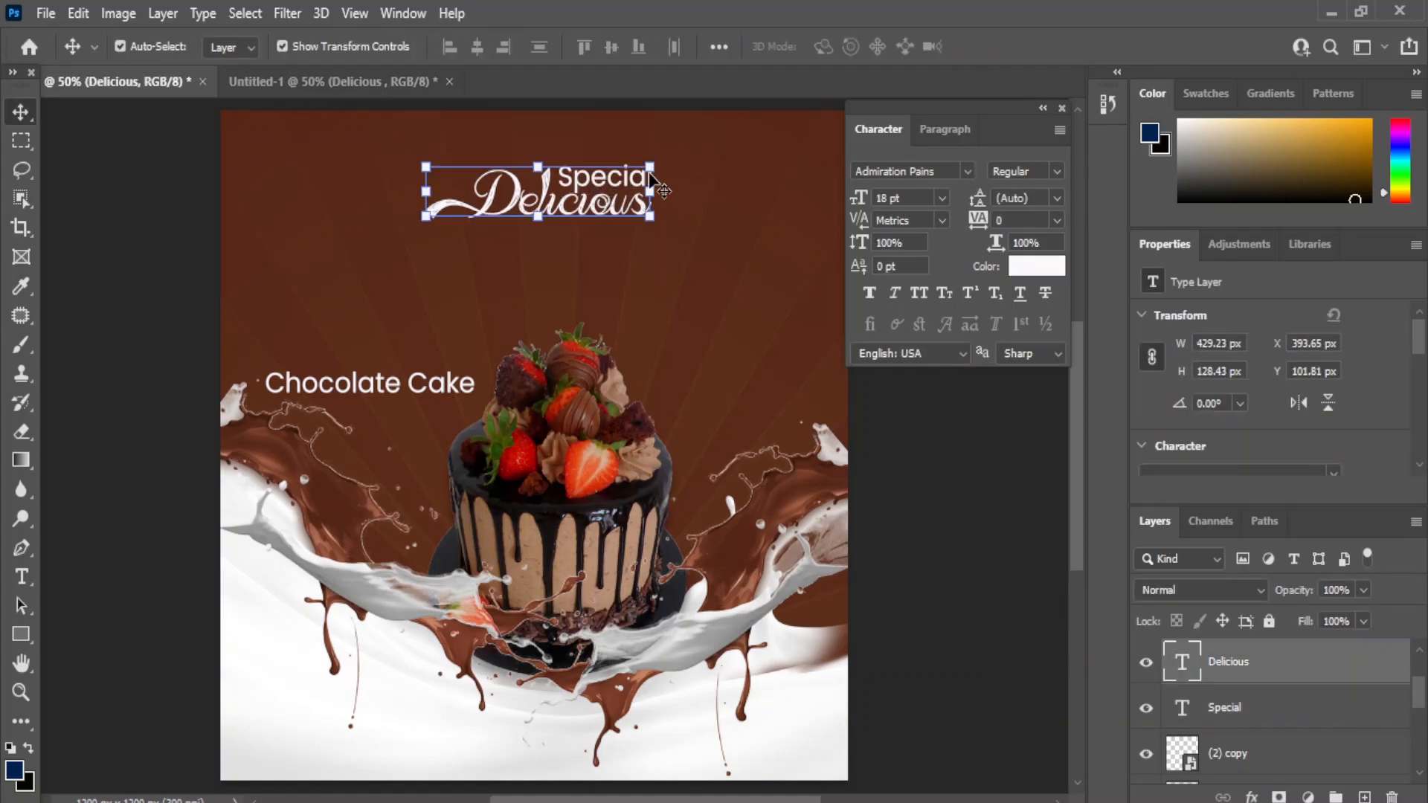
pyautogui.click(1242, 708)
# - Place 'Chocolate Cake' under Delicious in Alex Brush at 16 pt
pyautogui.moveTo(369, 394); pyautogui.dragTo(574, 244)
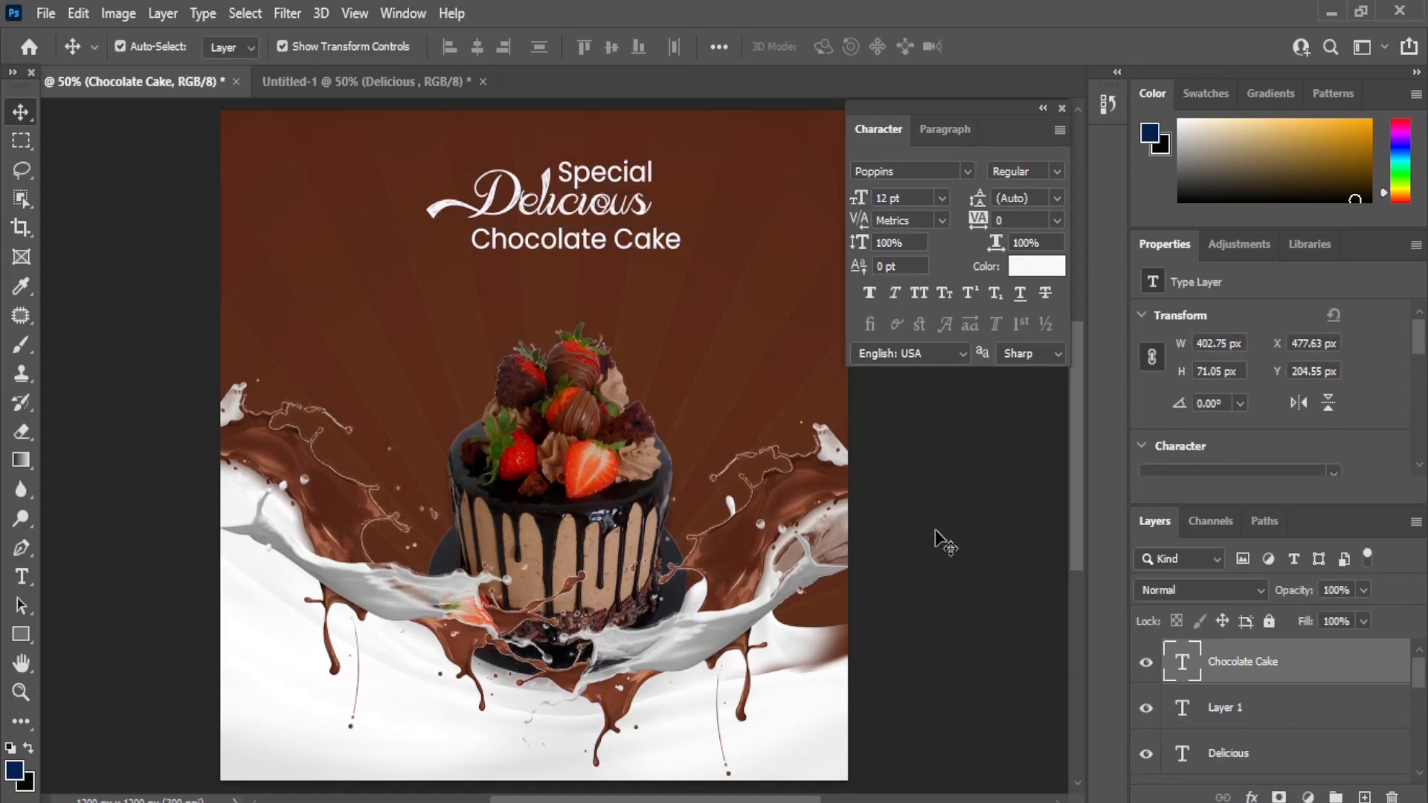
pyautogui.doubleClick(587, 245)
pyautogui.click(967, 171)
pyautogui.click(957, 298)
pyautogui.click(942, 198)
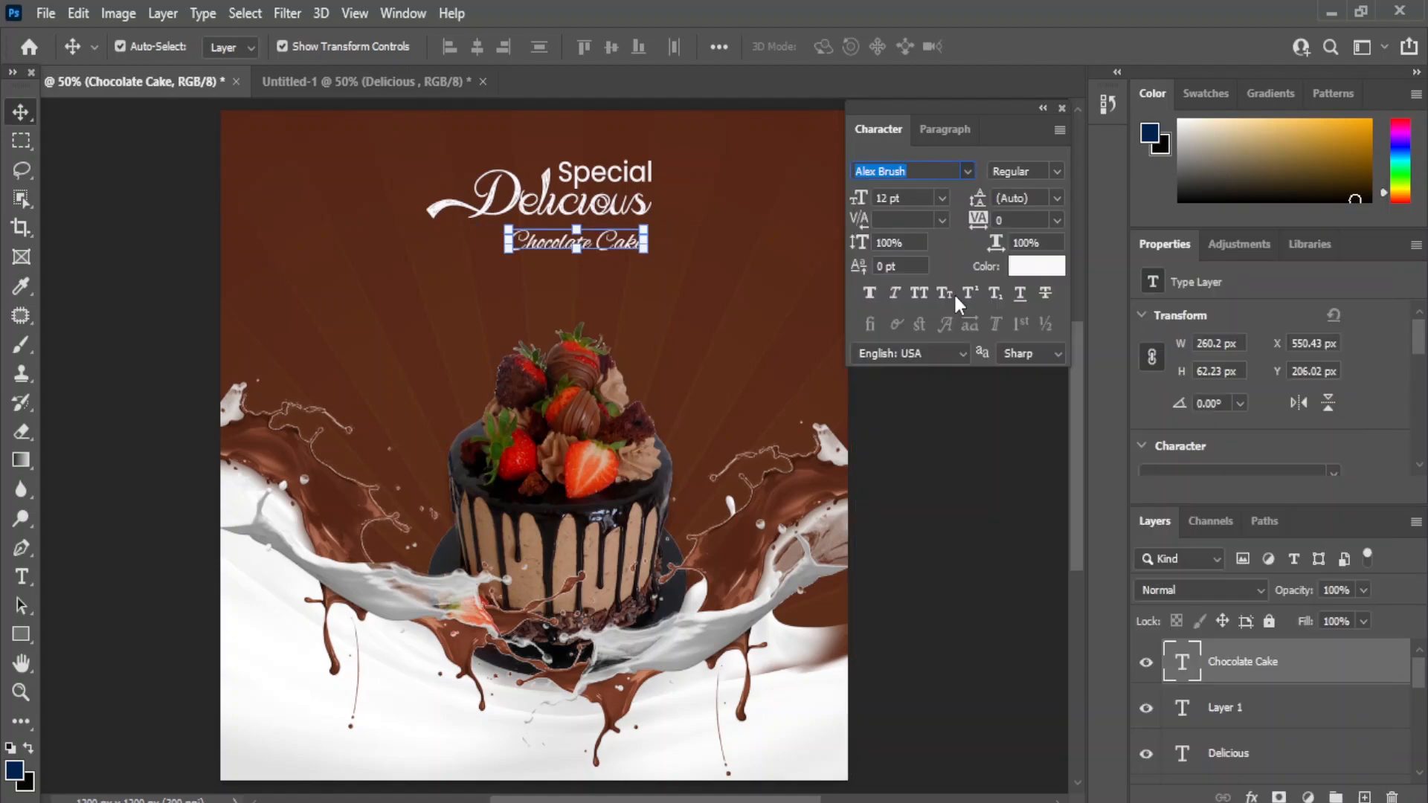
pyautogui.click(909, 380)
pyautogui.click(943, 199)
pyautogui.click(913, 366)
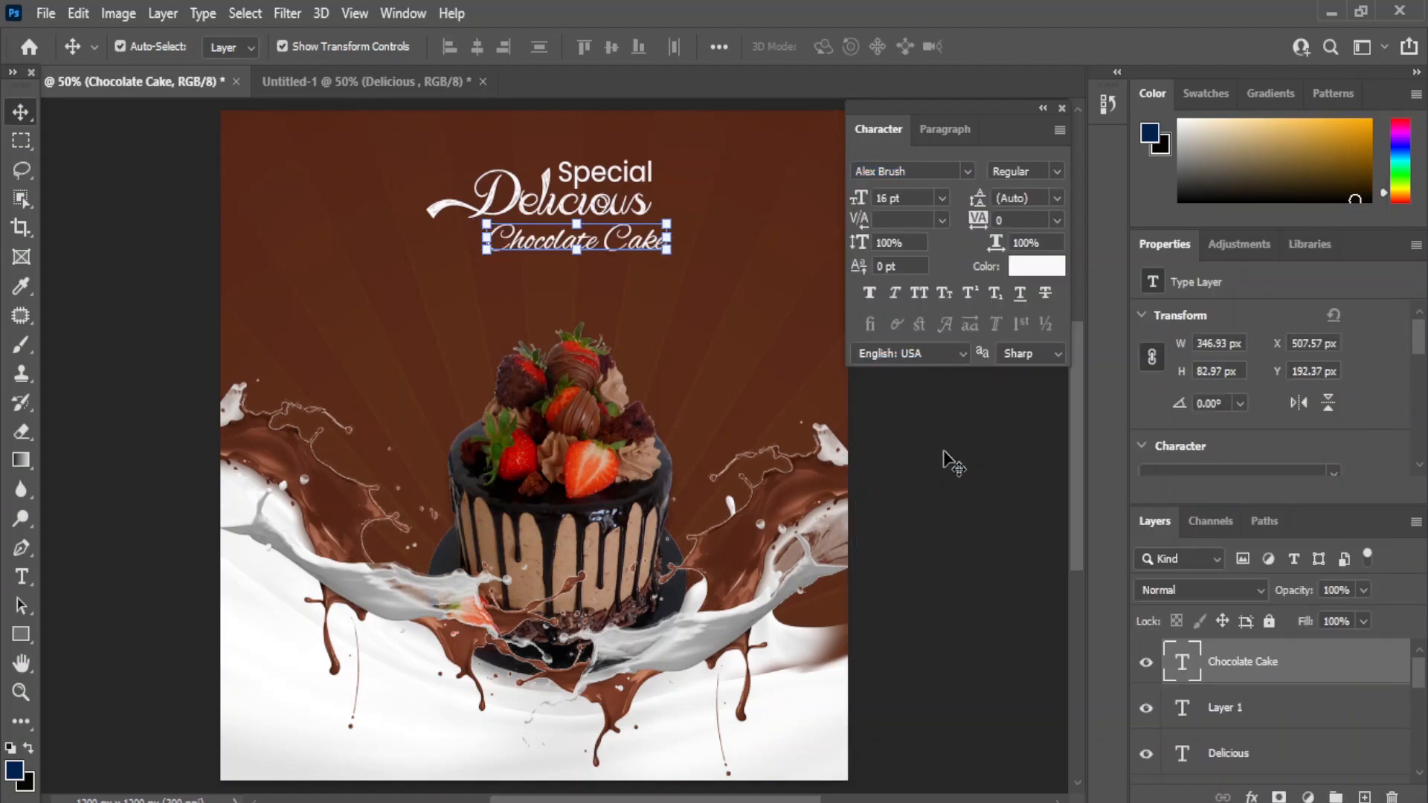
pyautogui.click(953, 463)
pyautogui.click(513, 242)
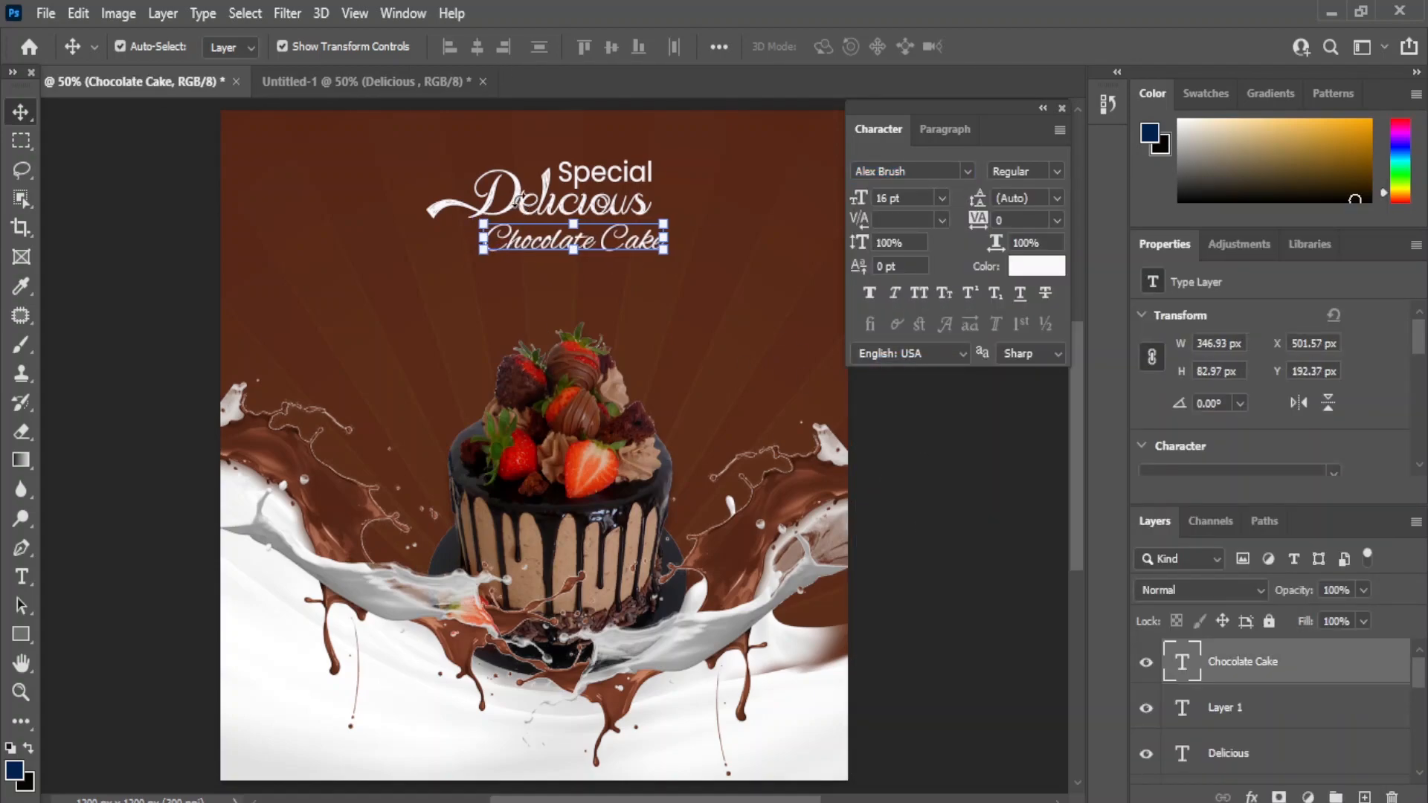
pyautogui.click(1231, 758)
pyautogui.click(1272, 765)
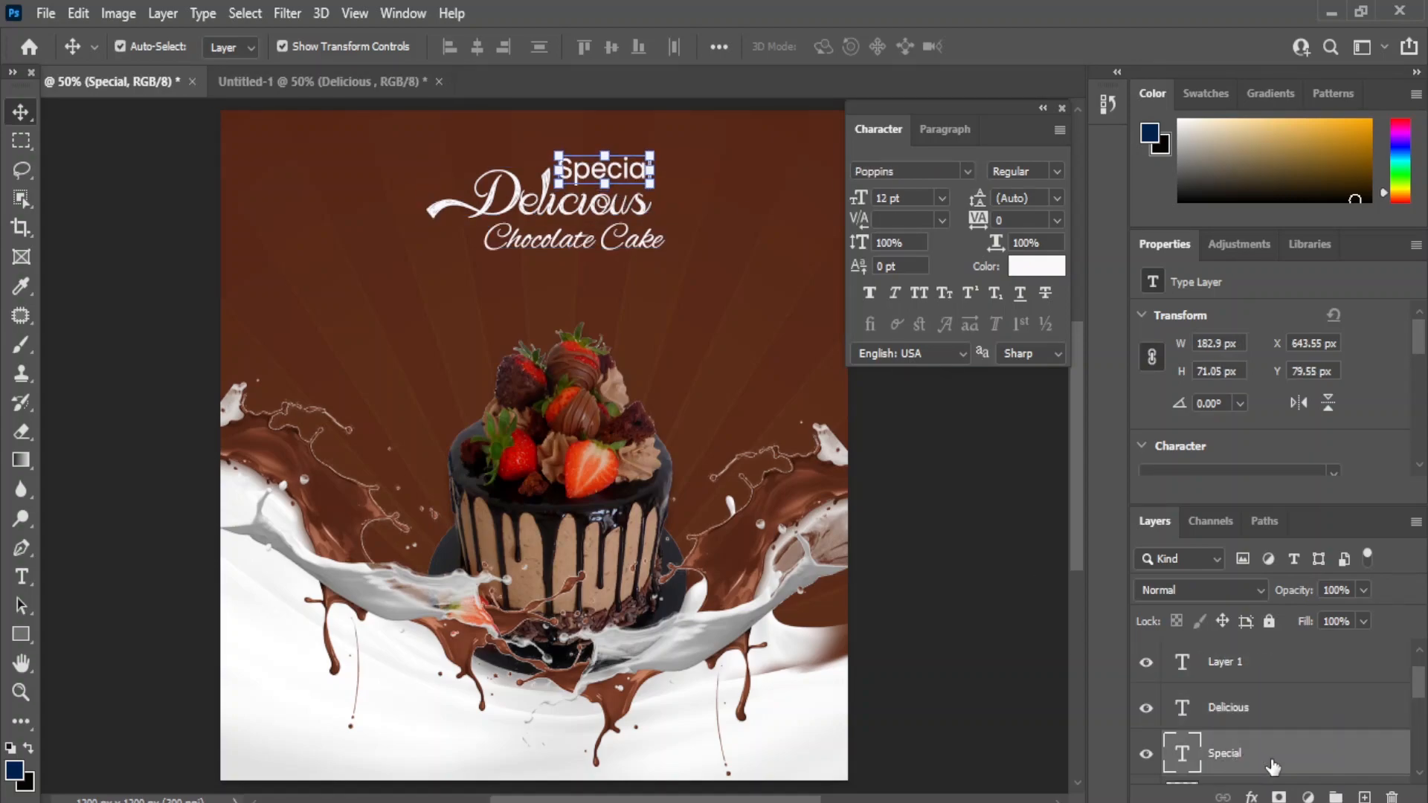
pyautogui.click(941, 534)
# - Add a new layer and set up the shape tool for a small white dot
pyautogui.click(1364, 796)
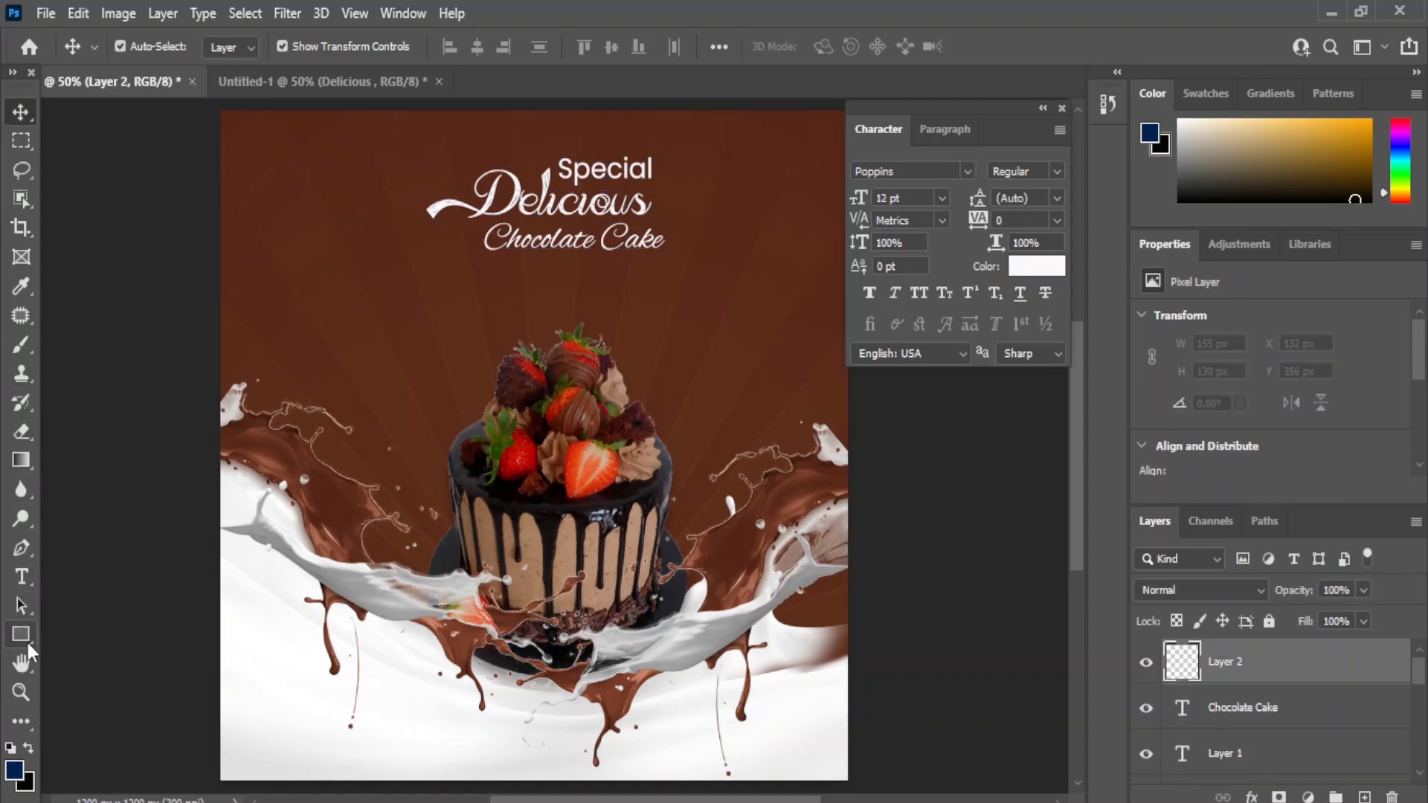
pyautogui.rightClick(21, 633)
pyautogui.click(82, 653)
pyautogui.click(233, 46)
pyautogui.click(16, 110)
pyautogui.rightClick(20, 634)
pyautogui.click(82, 634)
pyautogui.click(21, 112)
# - Duplicate the white dot twice and space the copies into an even row of three
pyautogui.click(946, 597)
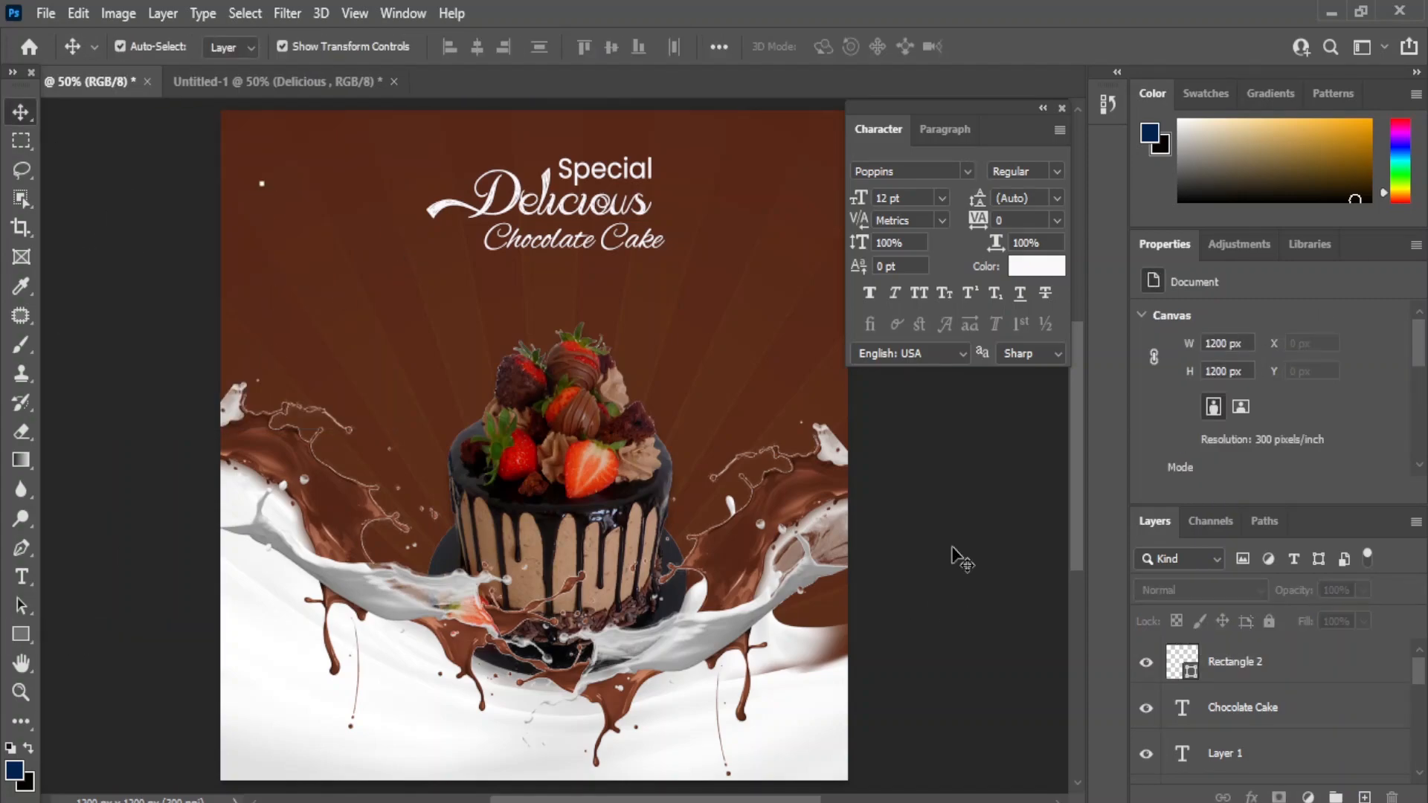
pyautogui.moveTo(379, 200); pyautogui.dragTo(402, 296)
pyautogui.click(283, 279)
pyautogui.moveTo(1322, 697); pyautogui.dragTo(1288, 699)
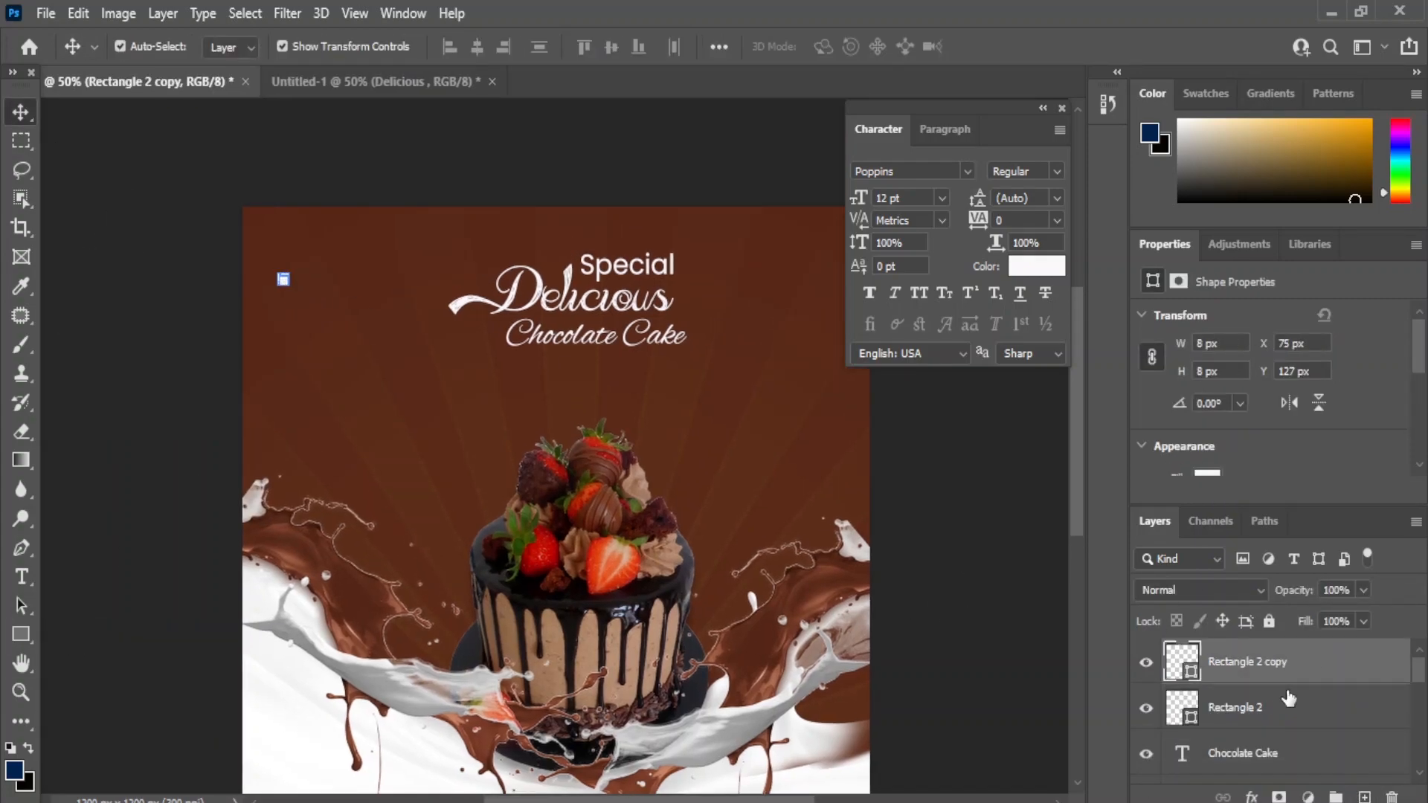
pyautogui.click(181, 303)
pyautogui.click(305, 279)
pyautogui.hotkey('shift', 'Right')
pyautogui.hotkey('shift', 'Right')
pyautogui.click(134, 268)
pyautogui.click(295, 280)
pyautogui.hotkey('shift', 'Right')
pyautogui.click(194, 285)
# - Select the three-dot row and duplicate it downward repeatedly to stack more rows
pyautogui.click(1256, 666)
pyautogui.keyDown('shift'); pyautogui.click(1249, 754); pyautogui.keyUp('shift')
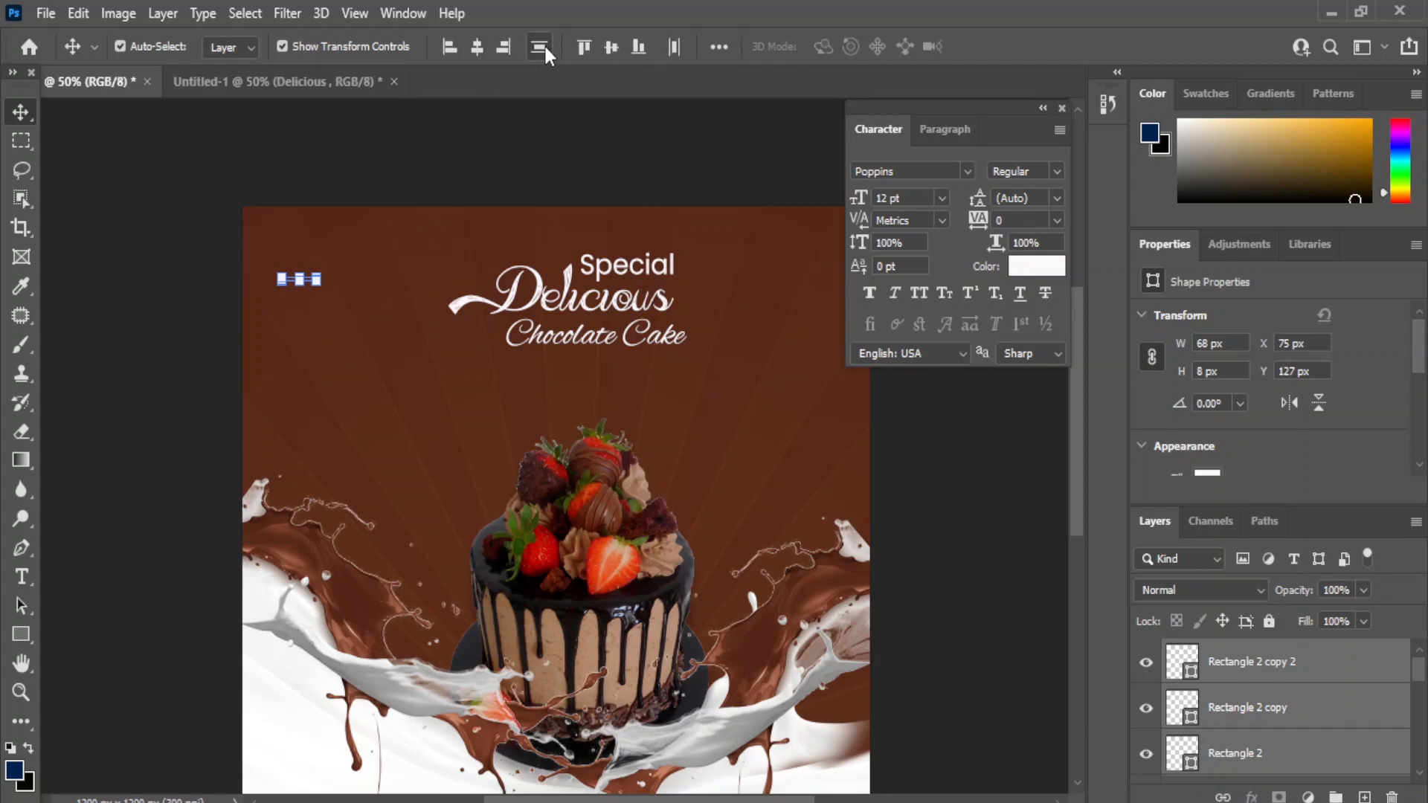
pyautogui.hotkey('ctrl', 'j')
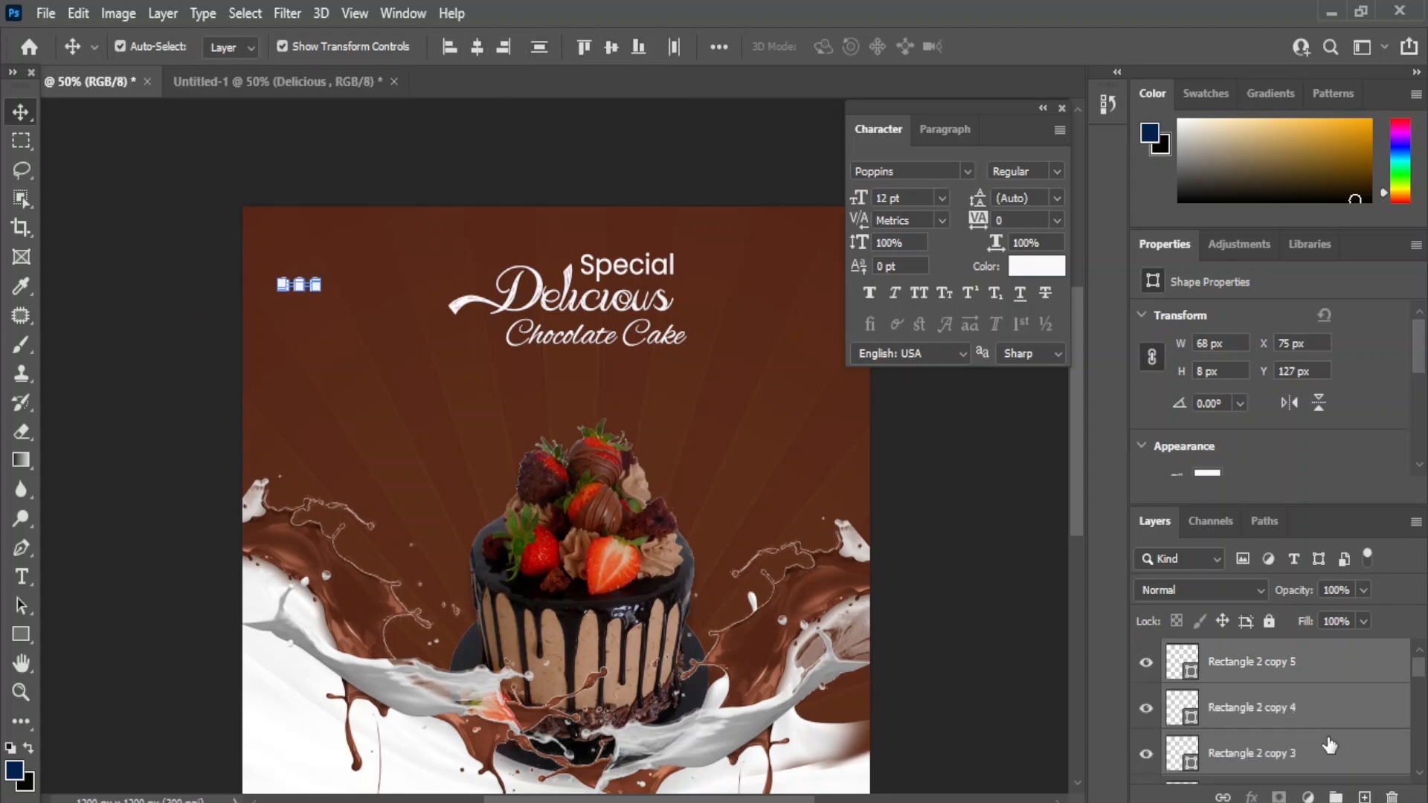
pyautogui.hotkey('shift', 'Down')
pyautogui.hotkey('shift', 'Down')
pyautogui.scroll(1, 1335, 721)
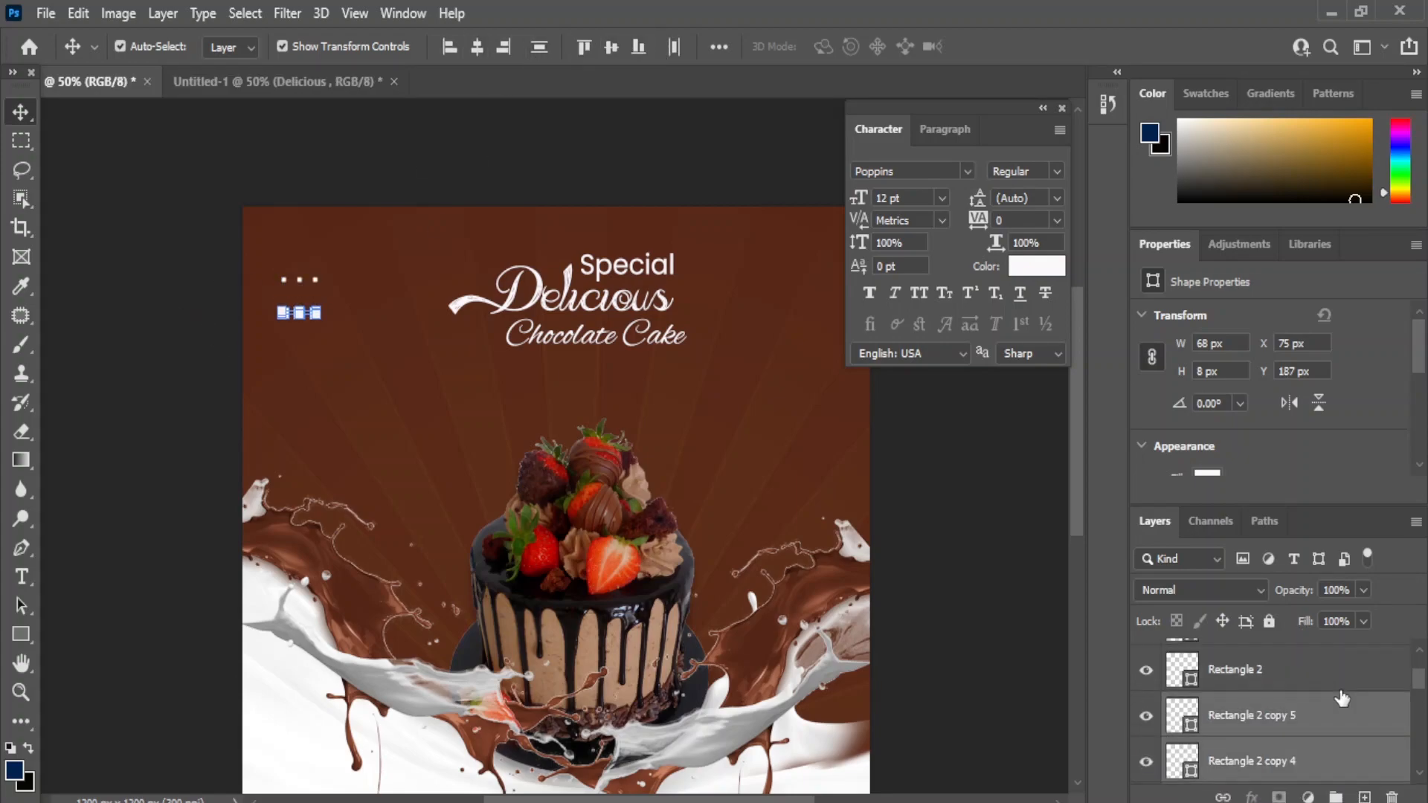
pyautogui.hotkey('ctrl', 'j')
pyautogui.hotkey('shift', 'Down')
pyautogui.hotkey('ctrl', 'j')
pyautogui.hotkey('shift', 'Down')
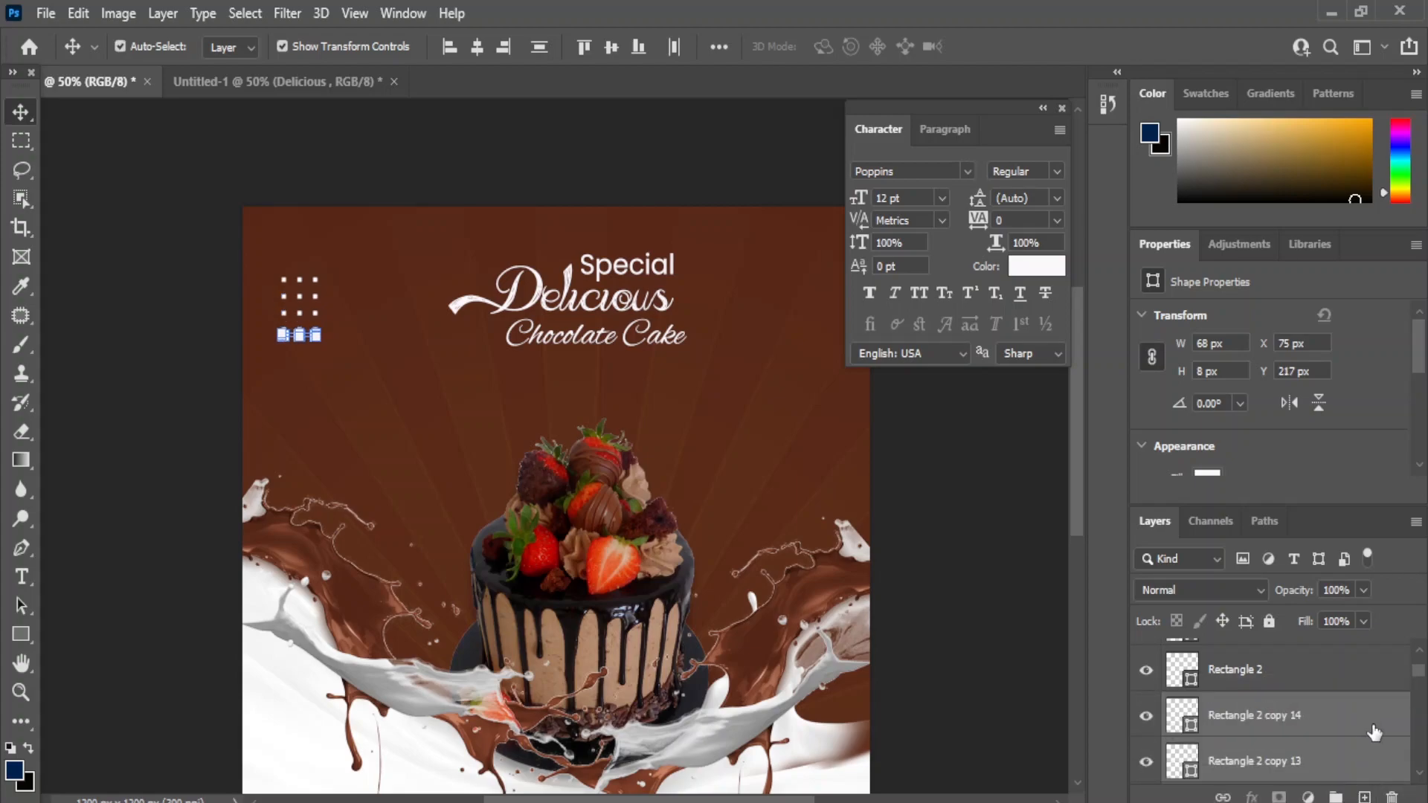
pyautogui.hotkey('ctrl', 'j')
# - Select the whole range of dot layers, from the top-right dot down
pyautogui.scroll(-5, 1386, 748)
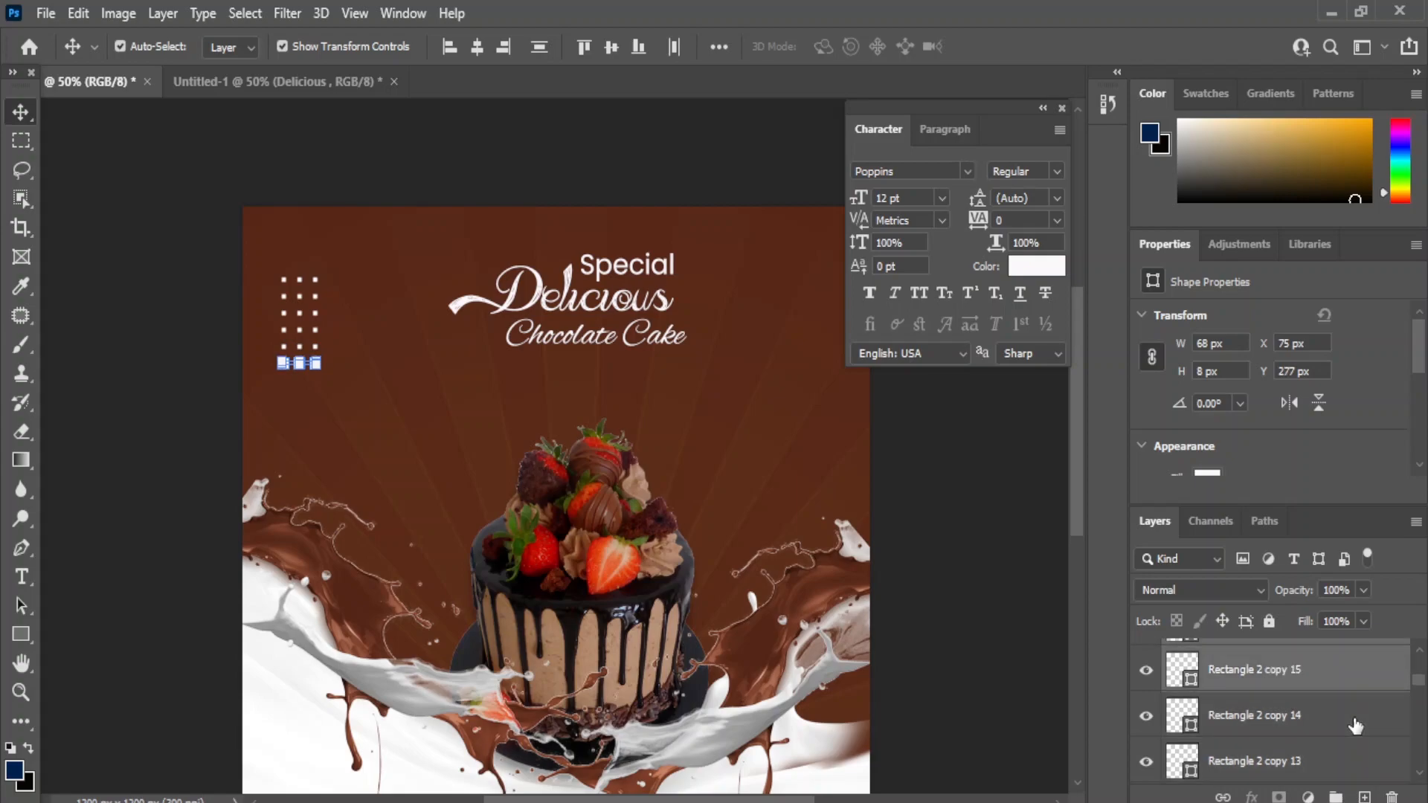
pyautogui.click(1387, 669)
pyautogui.scroll(4, 1420, 695)
pyautogui.scroll(-10, 1420, 695)
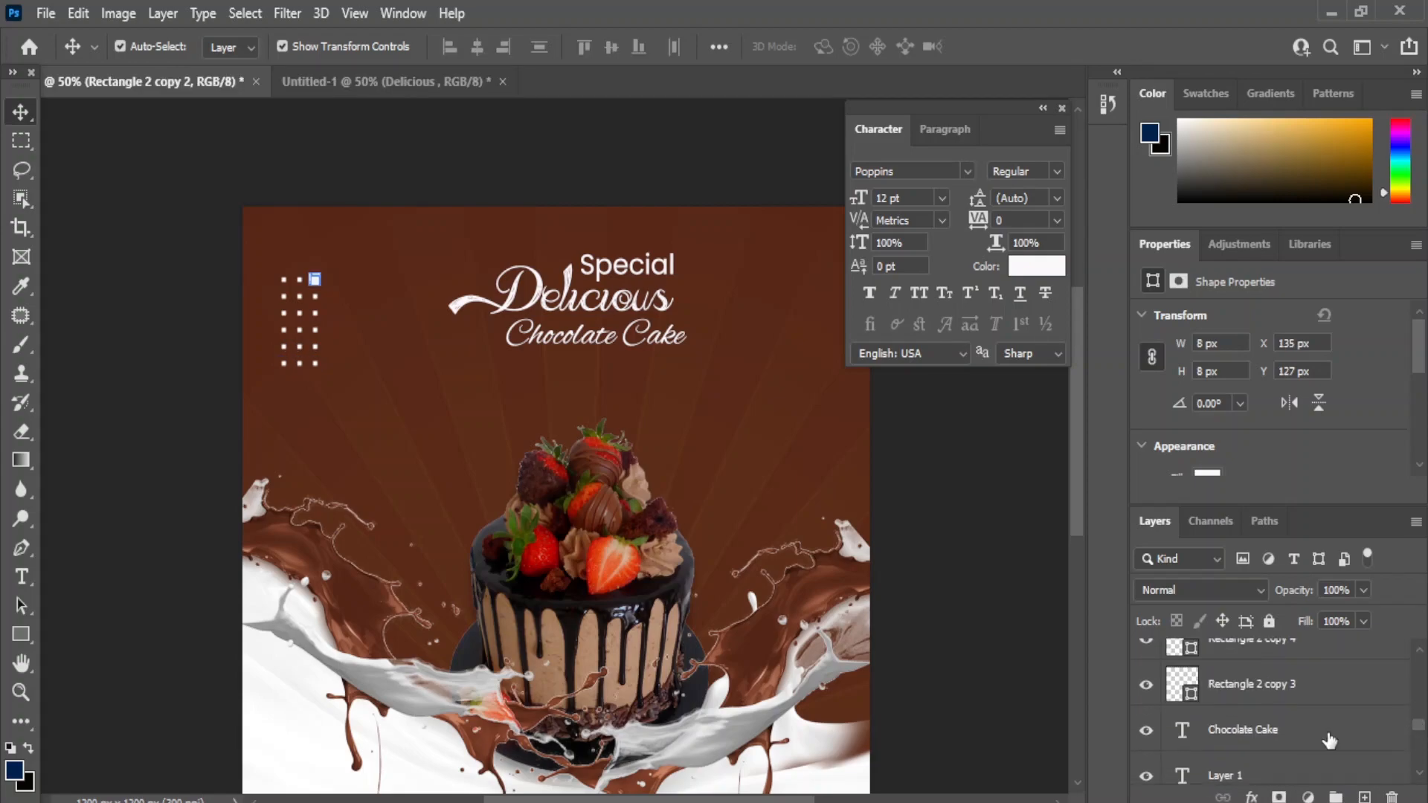
pyautogui.keyDown('shift'); pyautogui.click(1259, 679); pyautogui.keyUp('shift')
# - Group the dot layers and scale the group down to a smaller grid
pyautogui.hotkey('ctrl', 'g')
pyautogui.hotkey('ctrl', 't')
pyautogui.moveTo(318, 365); pyautogui.dragTo(306, 334)
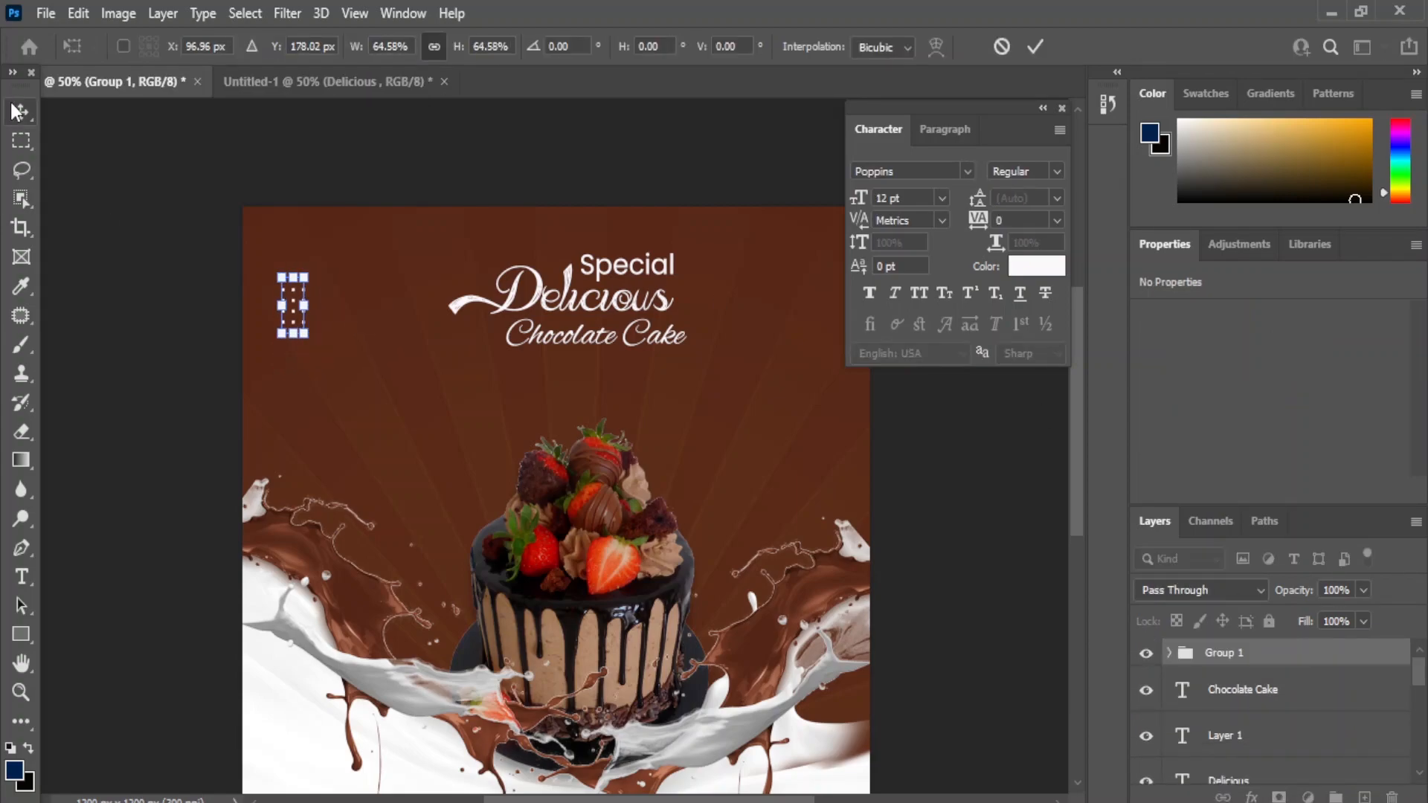
pyautogui.press('Return')
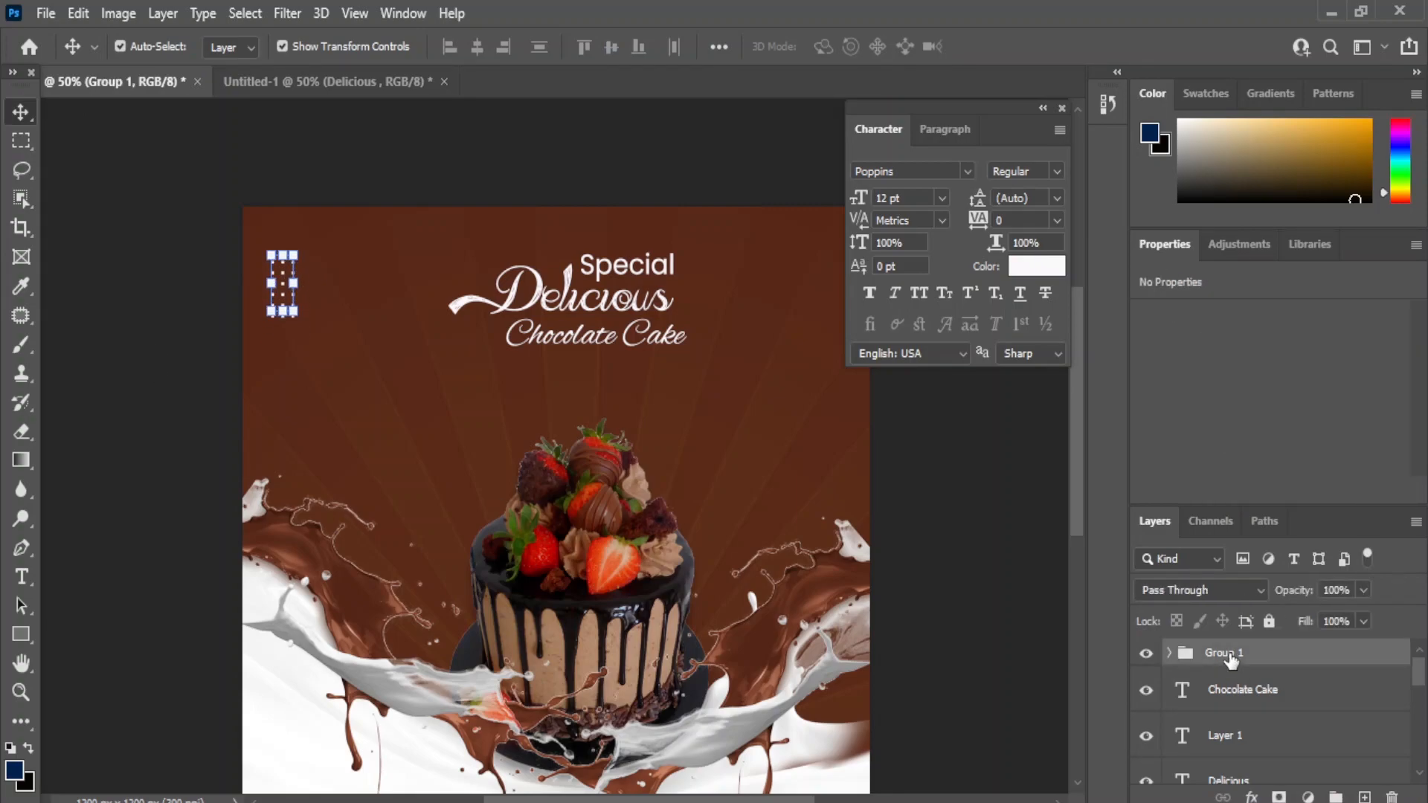
# - Duplicate the dot group and move one grid to the right edge beside the cake
pyautogui.hotkey('ctrl', 'j')
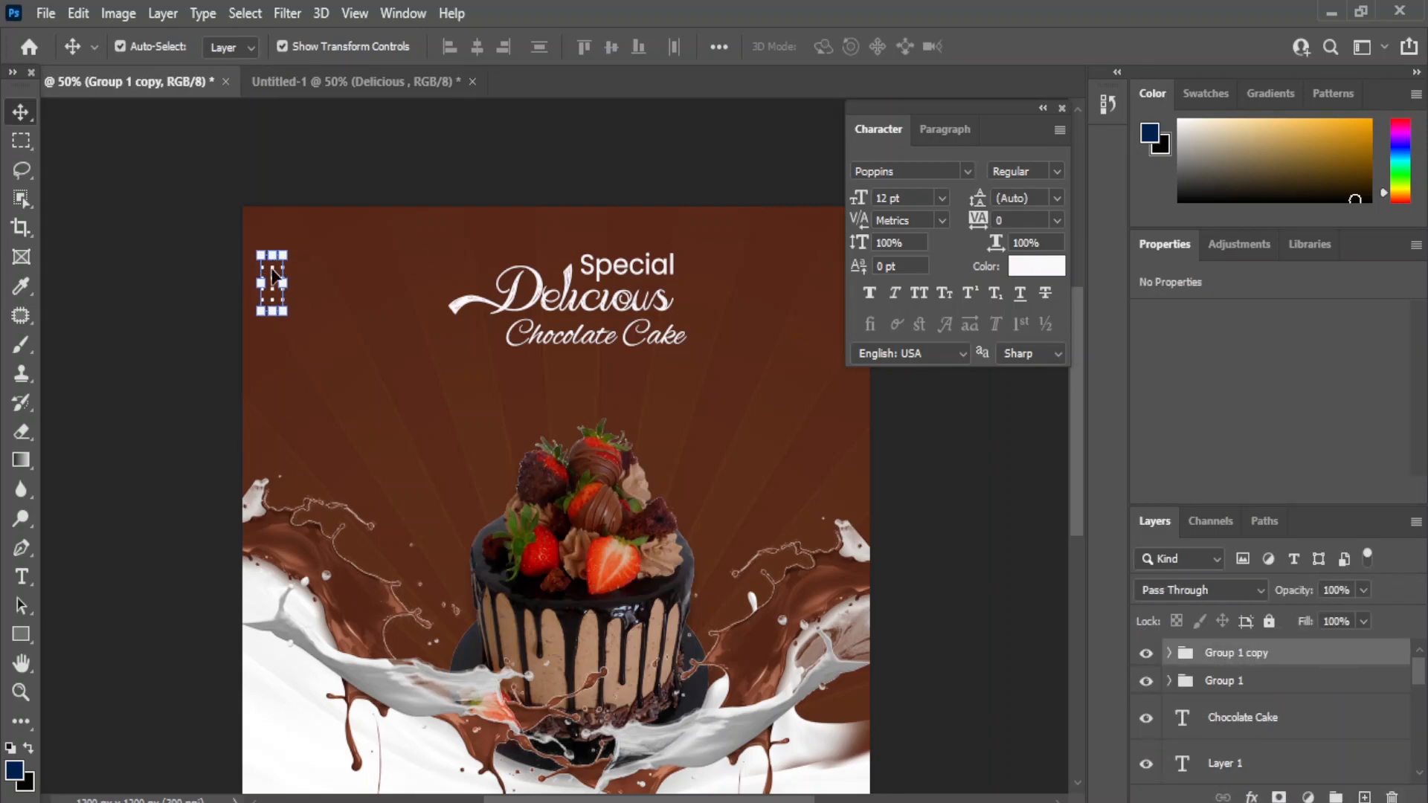
pyautogui.click(1260, 682)
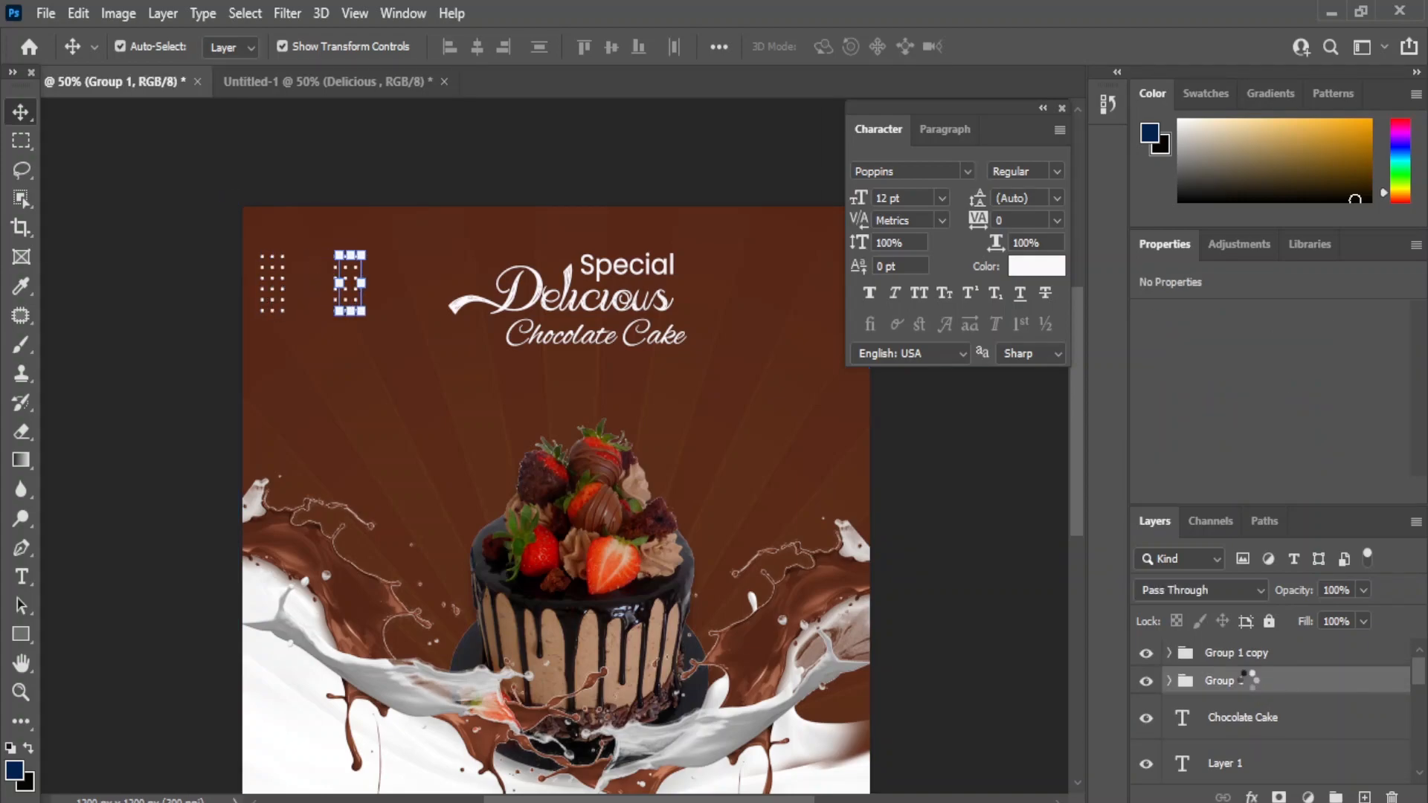
pyautogui.moveTo(392, 286); pyautogui.dragTo(829, 446)
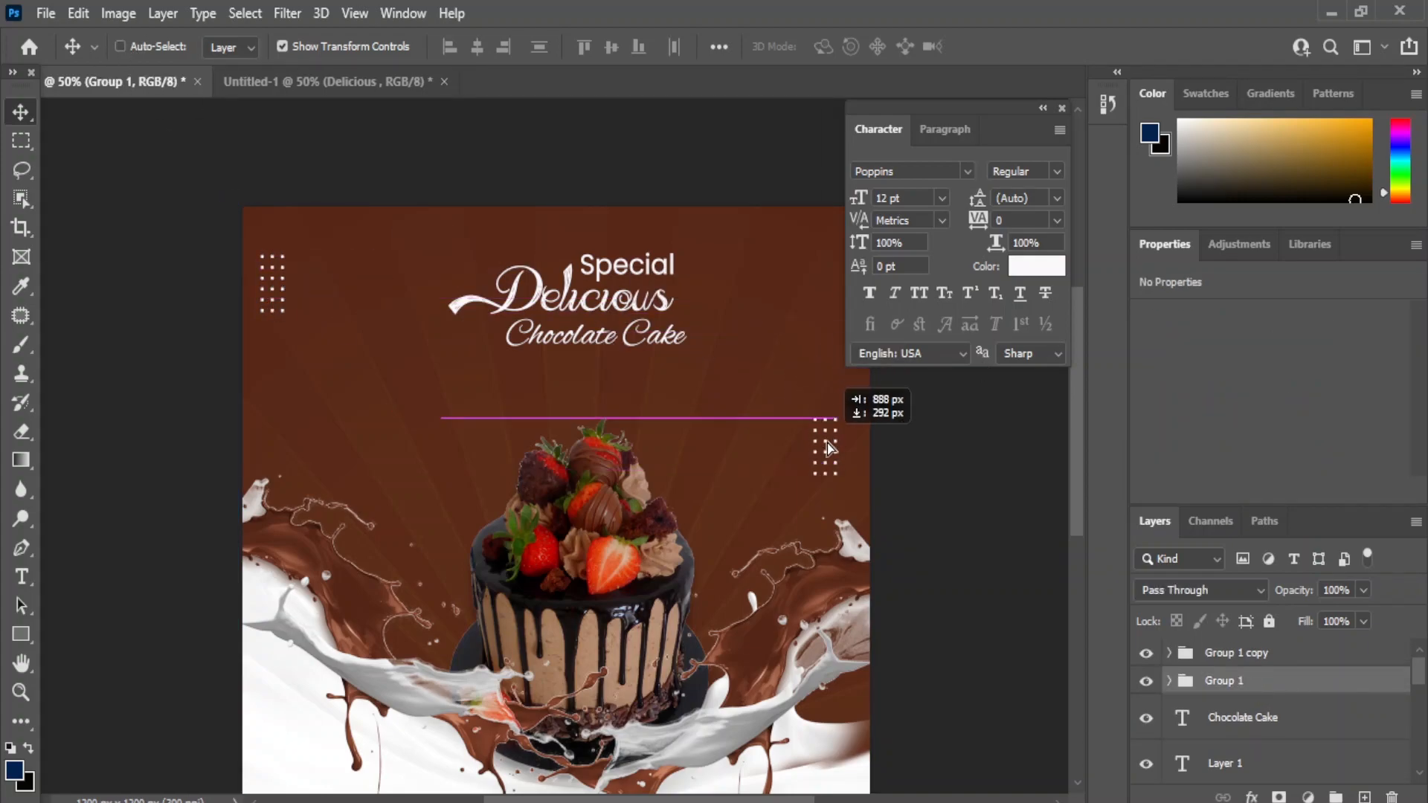
pyautogui.moveTo(621, 368); pyautogui.dragTo(591, 339)
pyautogui.hotkey('shift', 'Right')
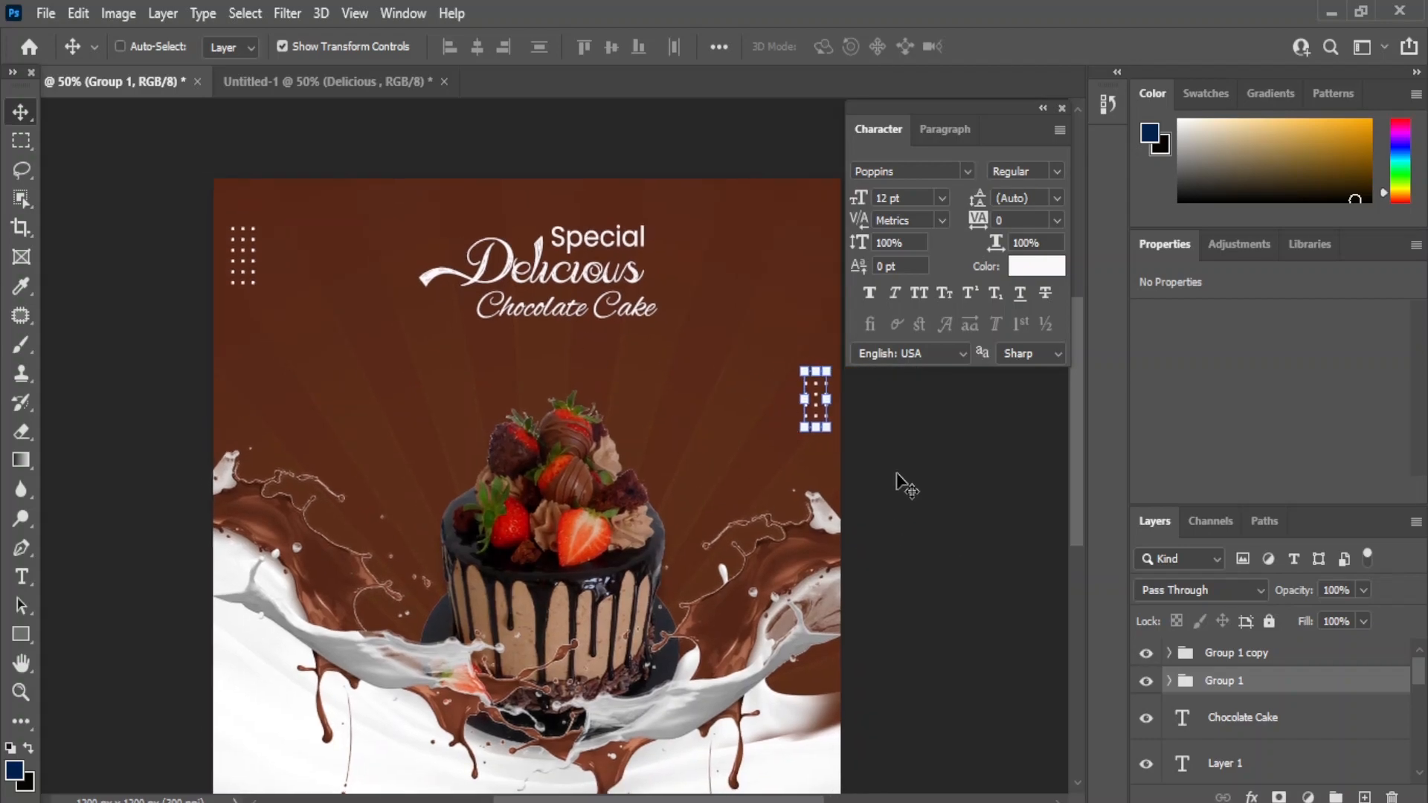
pyautogui.scroll(-3, 628, 591)
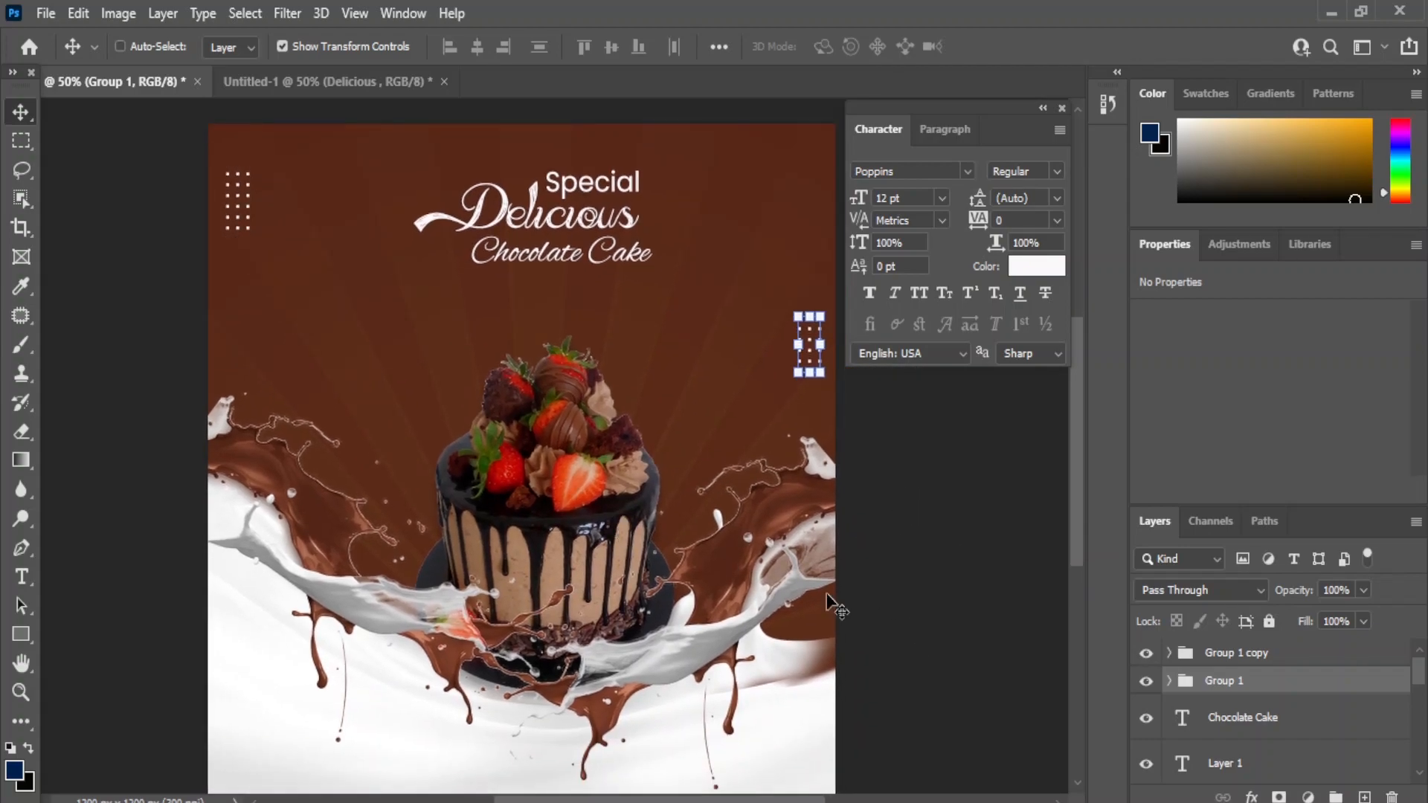
pyautogui.click(21, 576)
# - Add a white '40' at 36 pt in the 20.000 dollar bail font on the left
pyautogui.click(97, 582)
pyautogui.click(320, 322)
pyautogui.write('40')
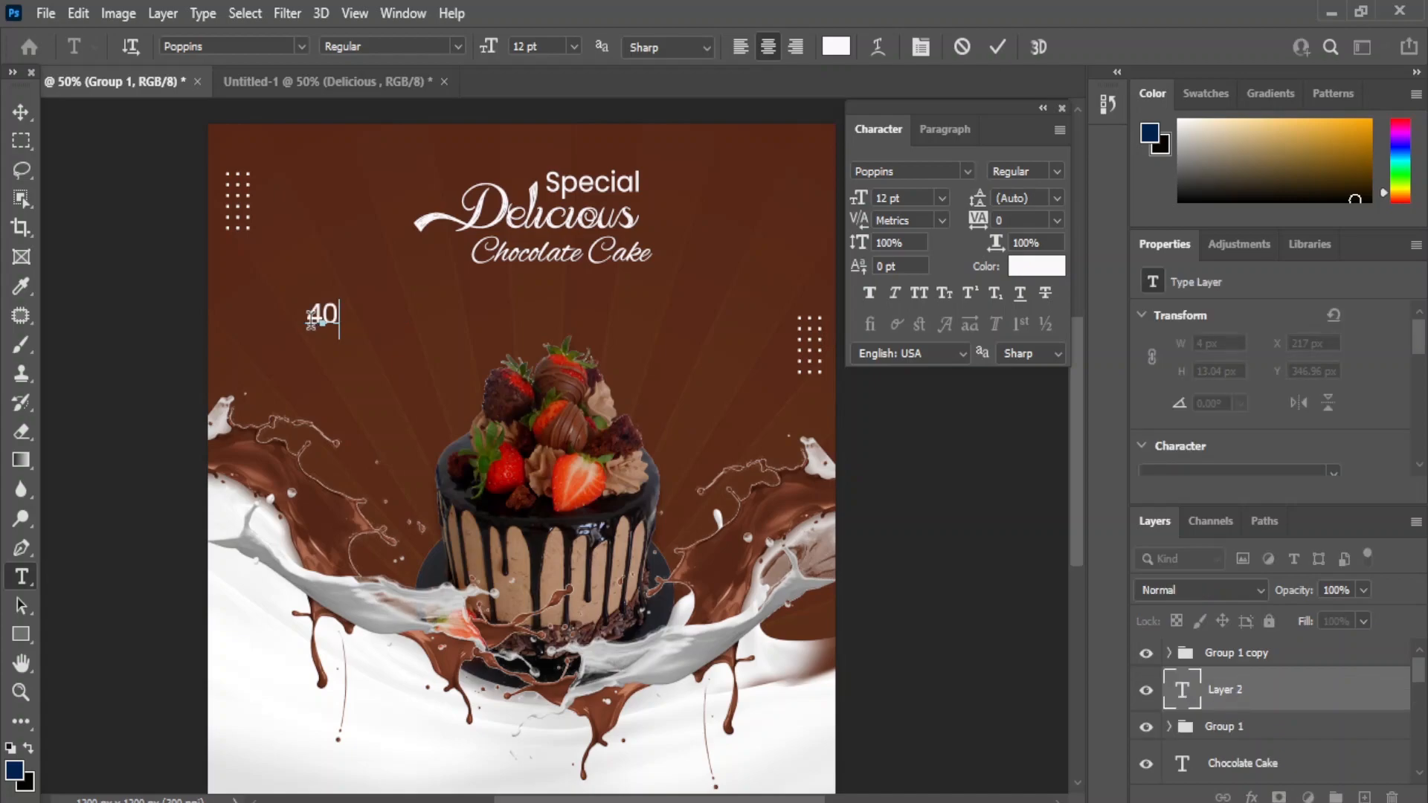
pyautogui.click(20, 112)
pyautogui.moveTo(1269, 690)
pyautogui.mouseDown()
pyautogui.moveTo(1243, 629)
pyautogui.moveTo(1246, 706)
pyautogui.mouseUp()
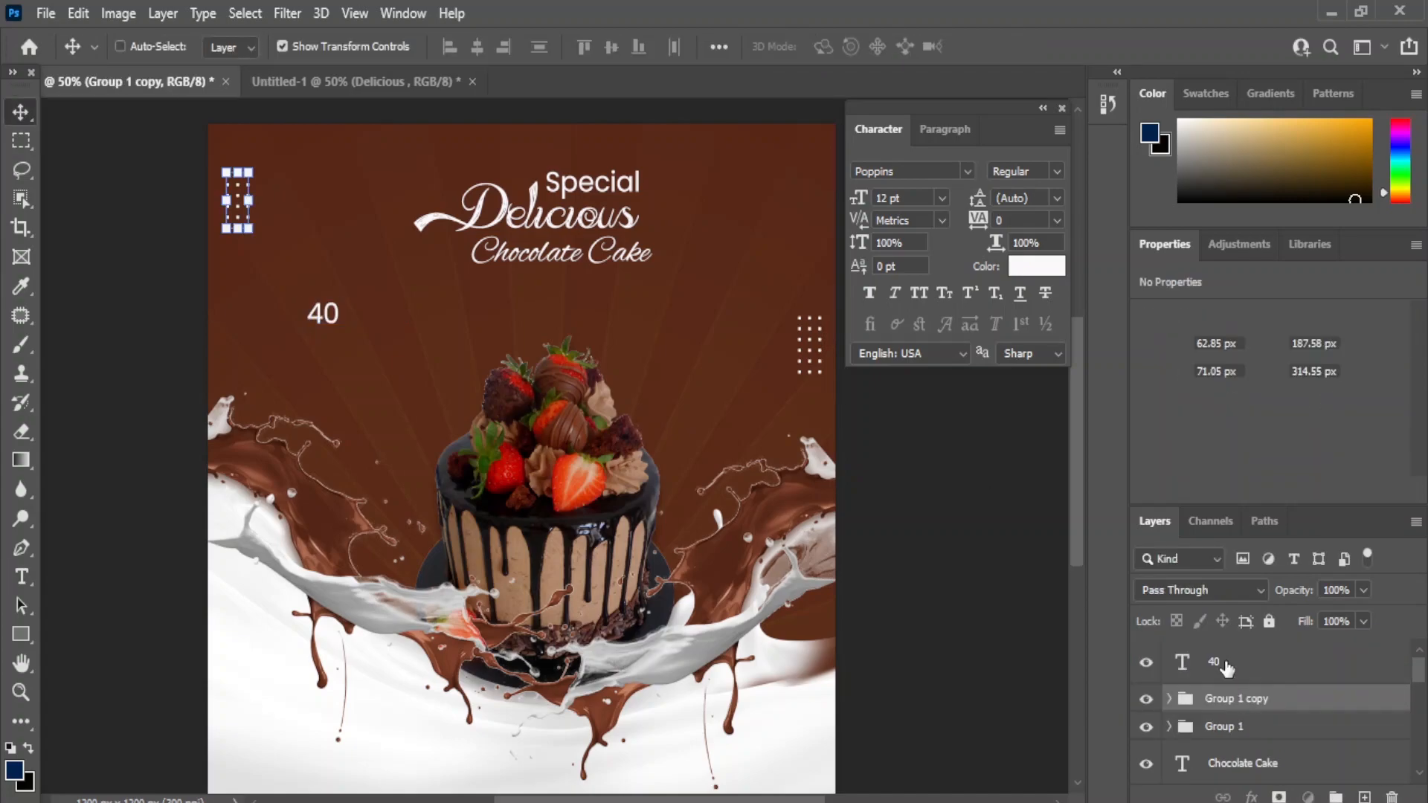
pyautogui.click(1229, 668)
pyautogui.click(942, 199)
pyautogui.click(914, 433)
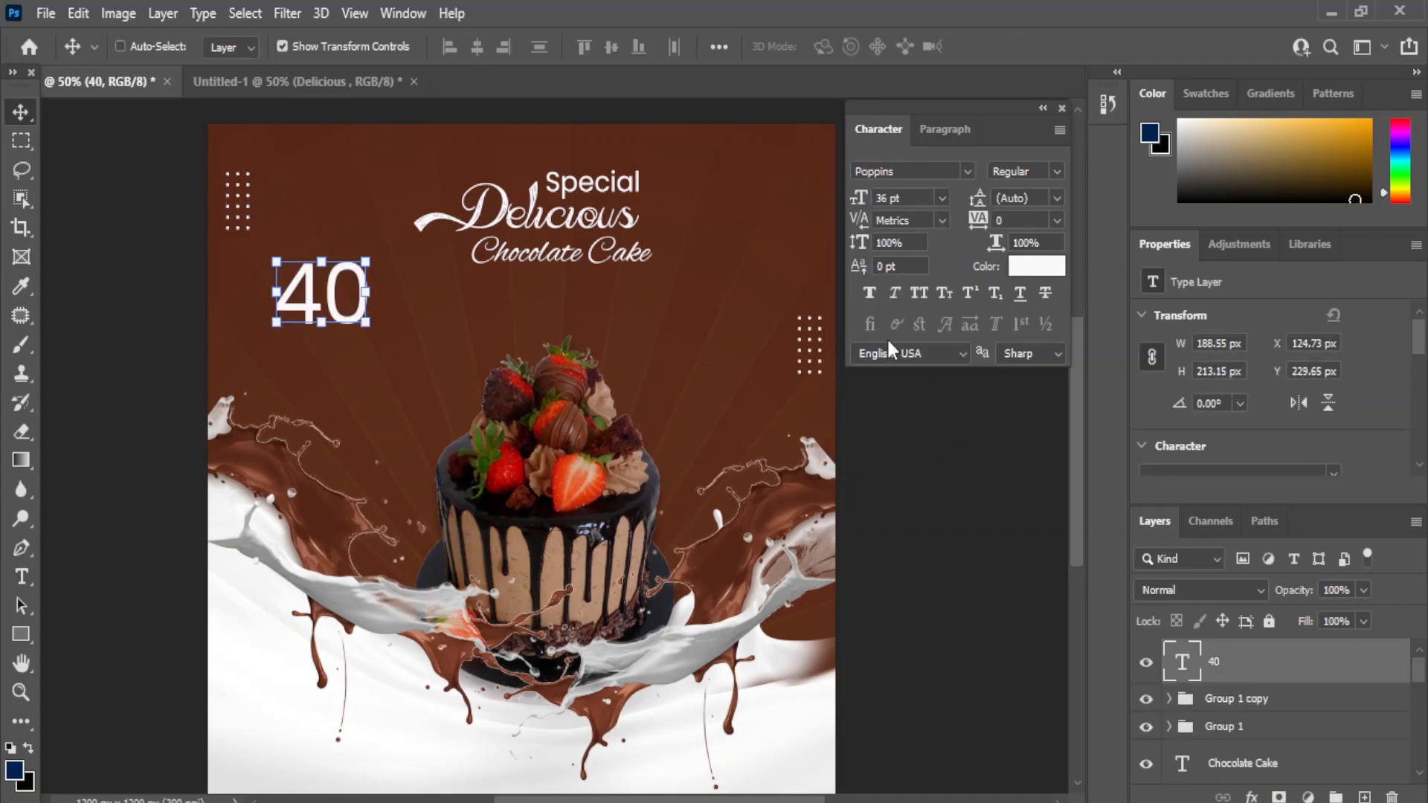
pyautogui.click(967, 171)
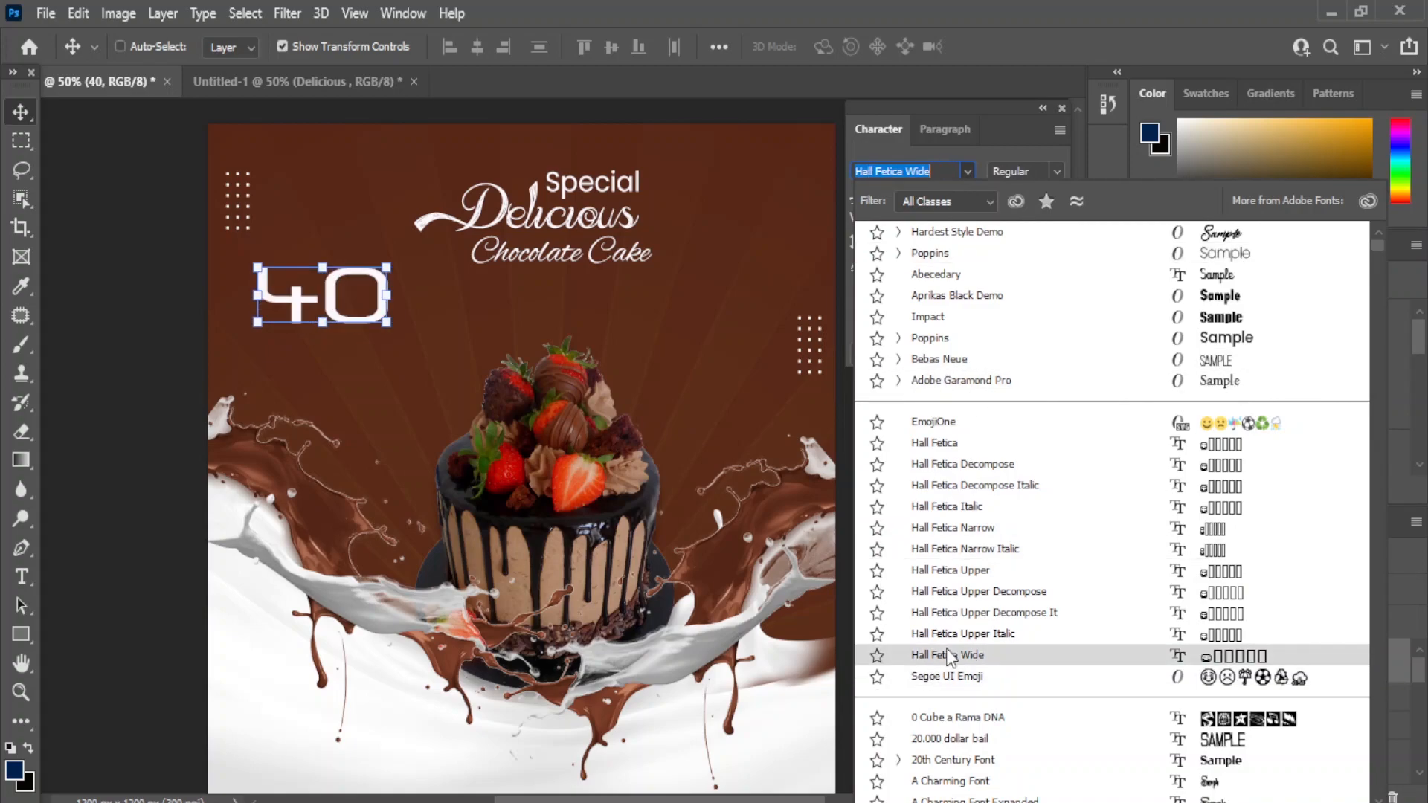
pyautogui.click(989, 746)
pyautogui.moveTo(318, 300); pyautogui.dragTo(325, 337)
pyautogui.press('Return')
# - Add a separate '%' text layer beside the 40
pyautogui.rightClick(20, 577)
pyautogui.click(112, 578)
pyautogui.click(449, 320)
pyautogui.write('%')
pyautogui.click(21, 111)
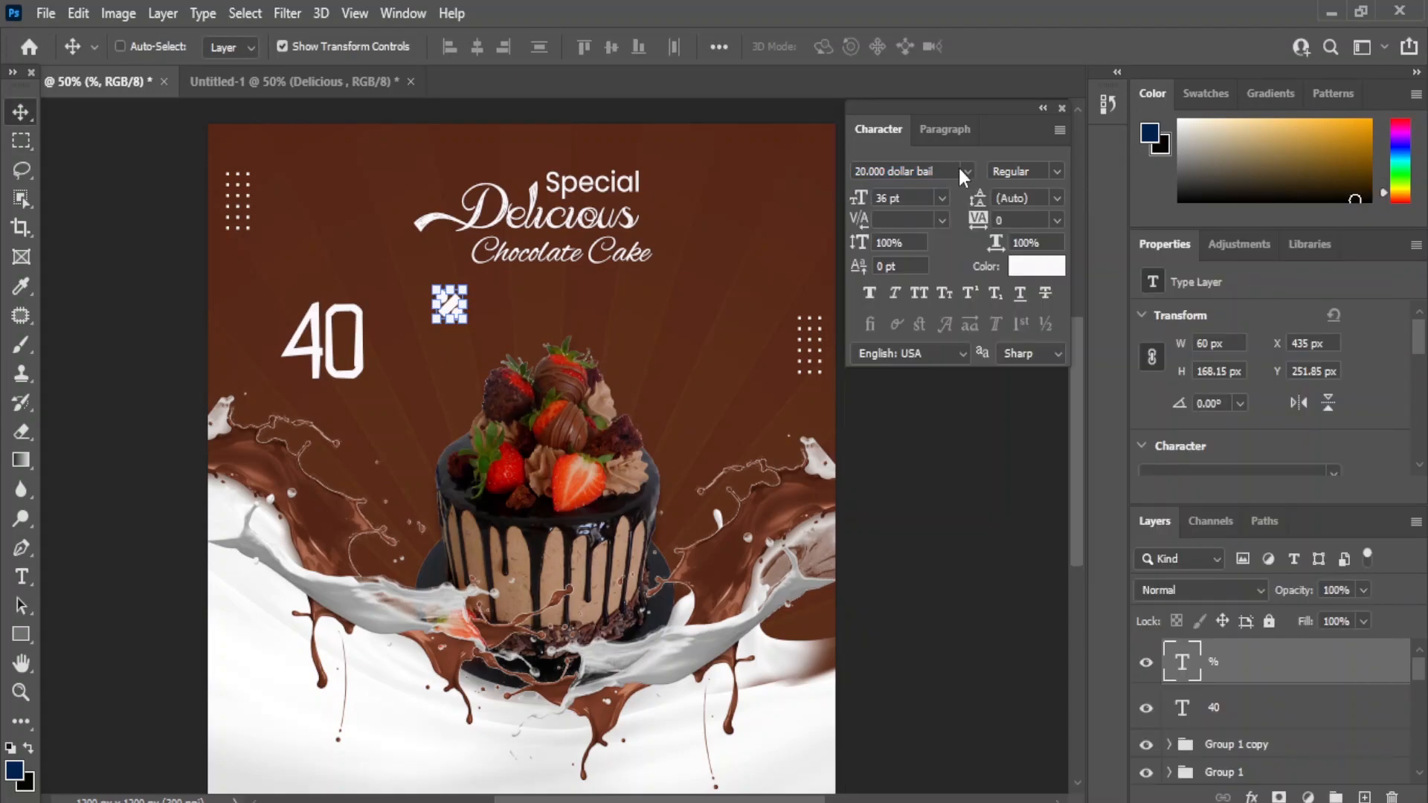
# - Style the % sign in Poppins at 16 pt and raise it to the 40's upper right
pyautogui.click(966, 171)
pyautogui.click(937, 325)
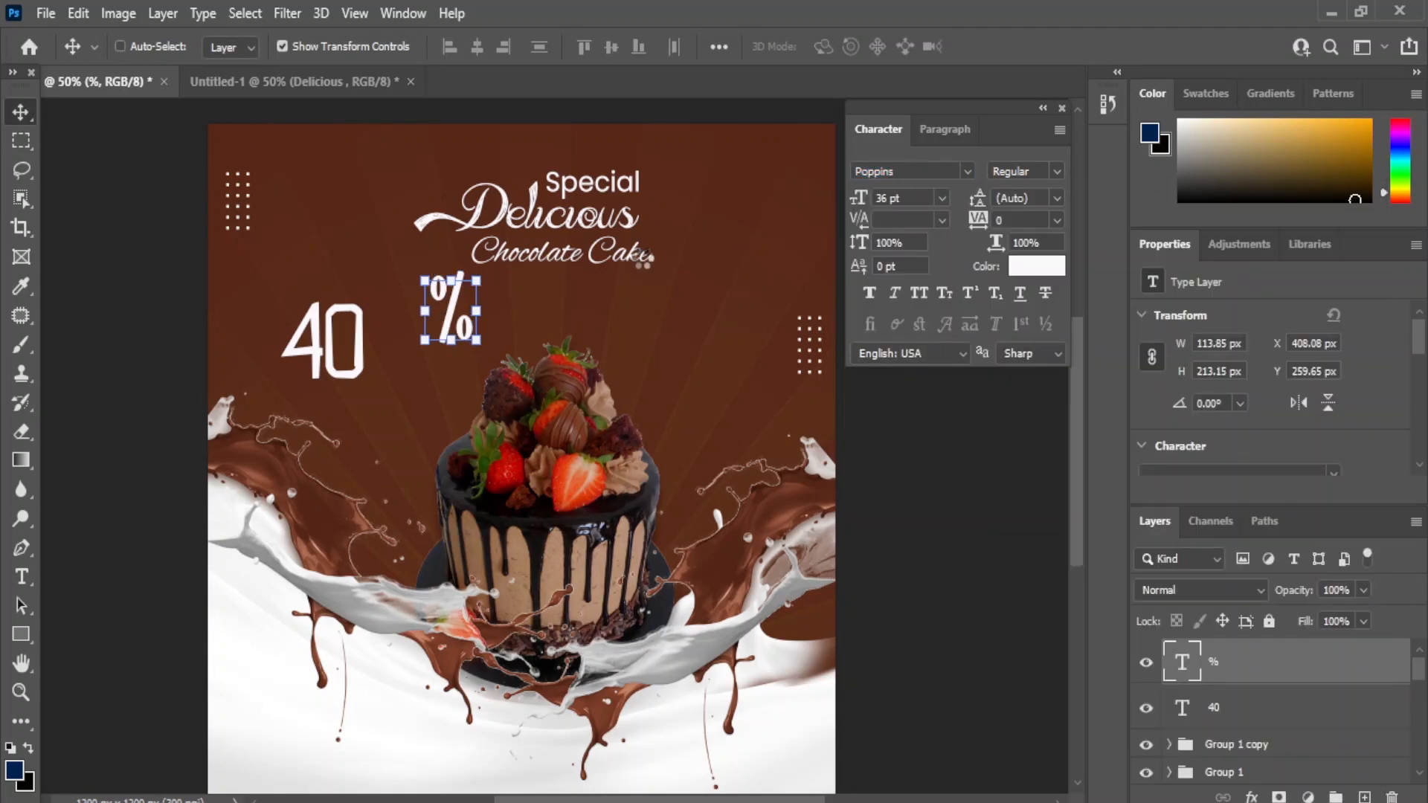
pyautogui.click(942, 198)
pyautogui.click(908, 291)
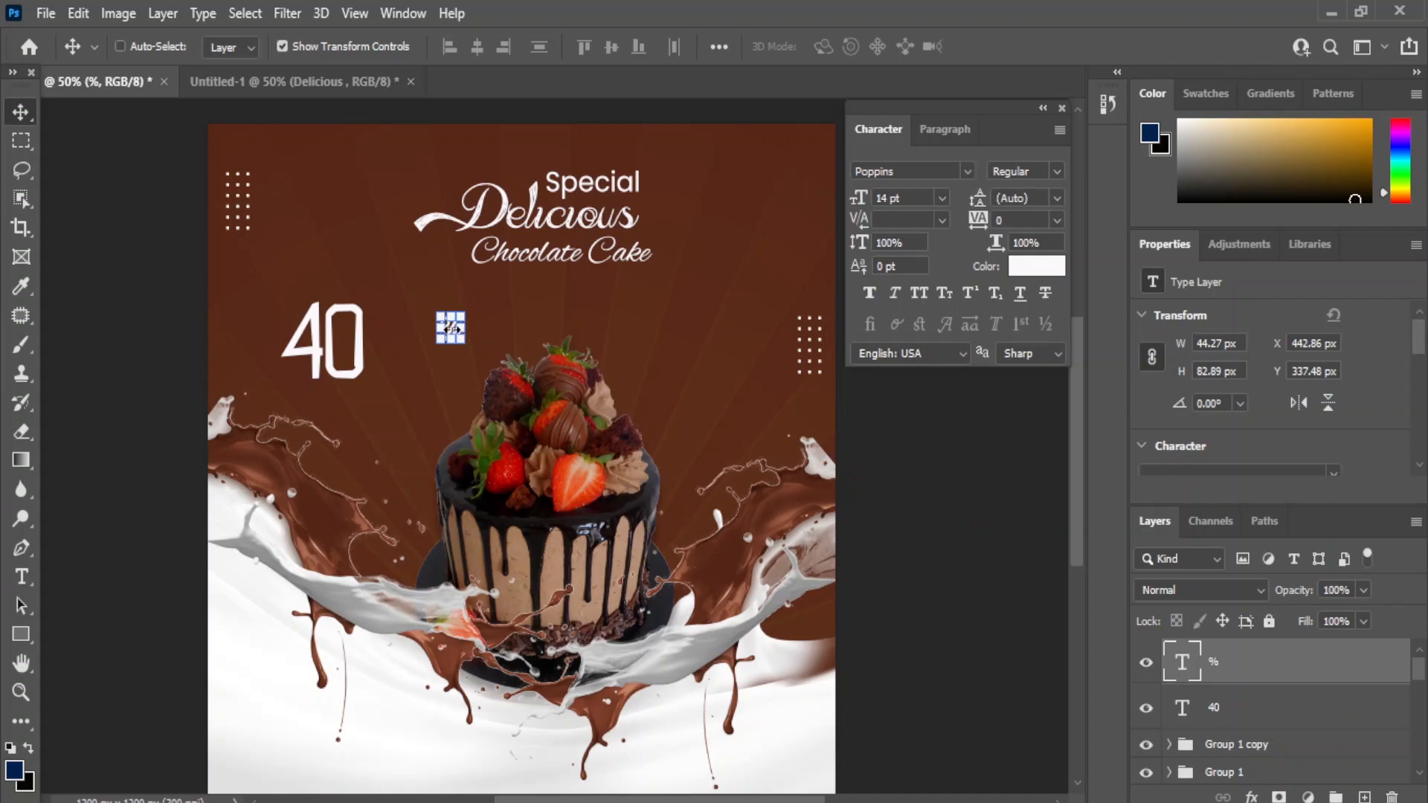
pyautogui.moveTo(453, 327)
pyautogui.mouseDown()
pyautogui.moveTo(405, 319)
pyautogui.moveTo(459, 340)
pyautogui.mouseUp()
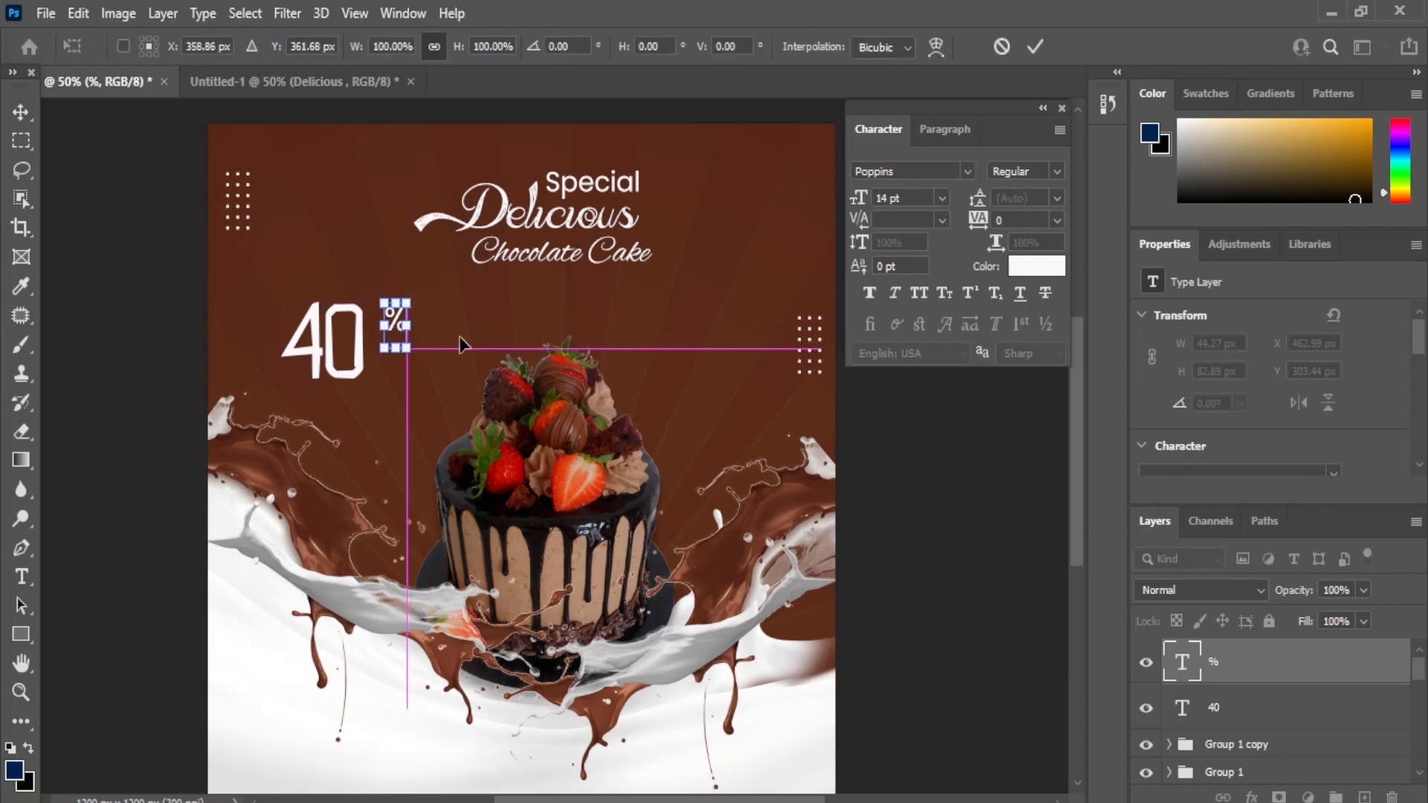
pyautogui.press('Return')
pyautogui.click(941, 198)
pyautogui.click(910, 366)
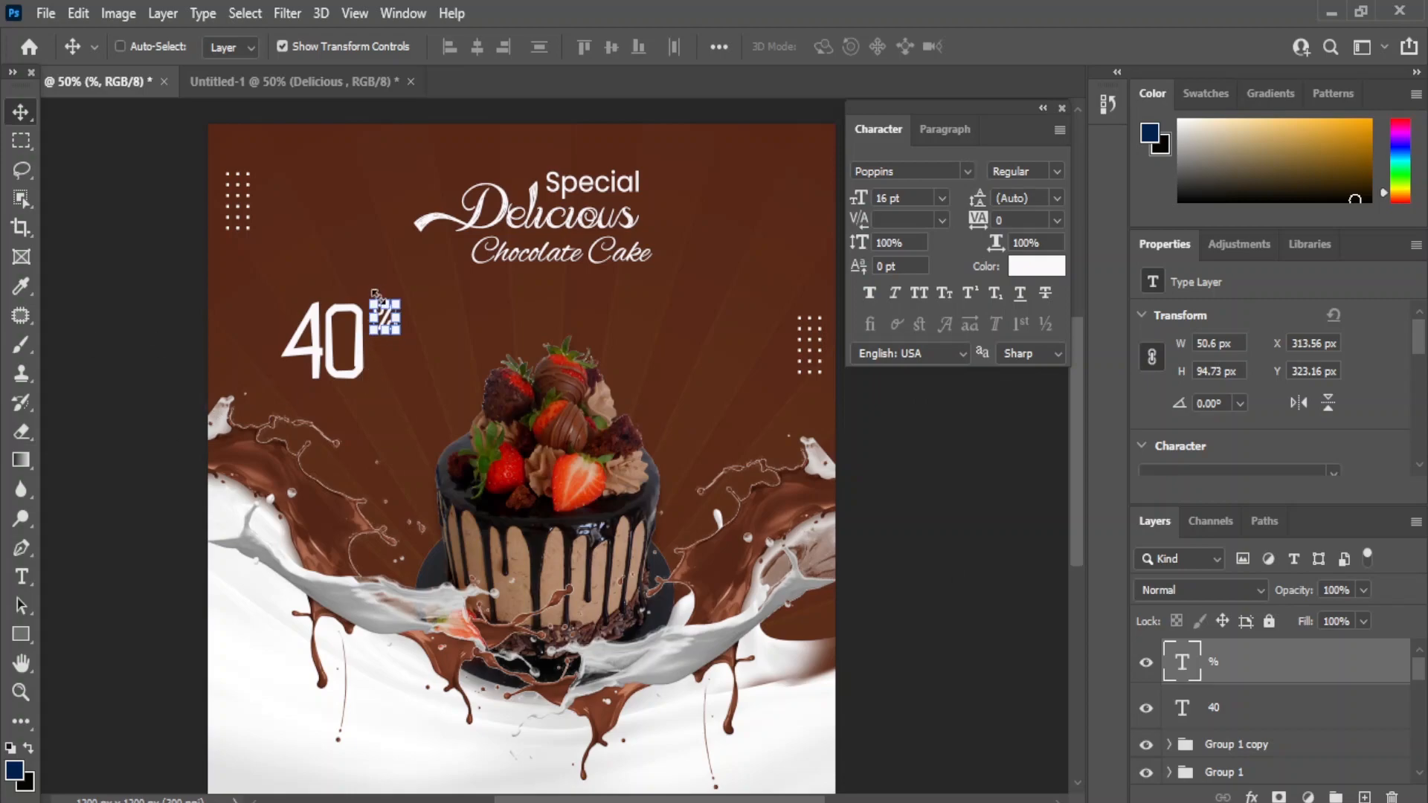
pyautogui.click(1230, 714)
# - Rasterize the 40 text layer and zoom in with the Eraser ready to cut its zero
pyautogui.click(22, 431)
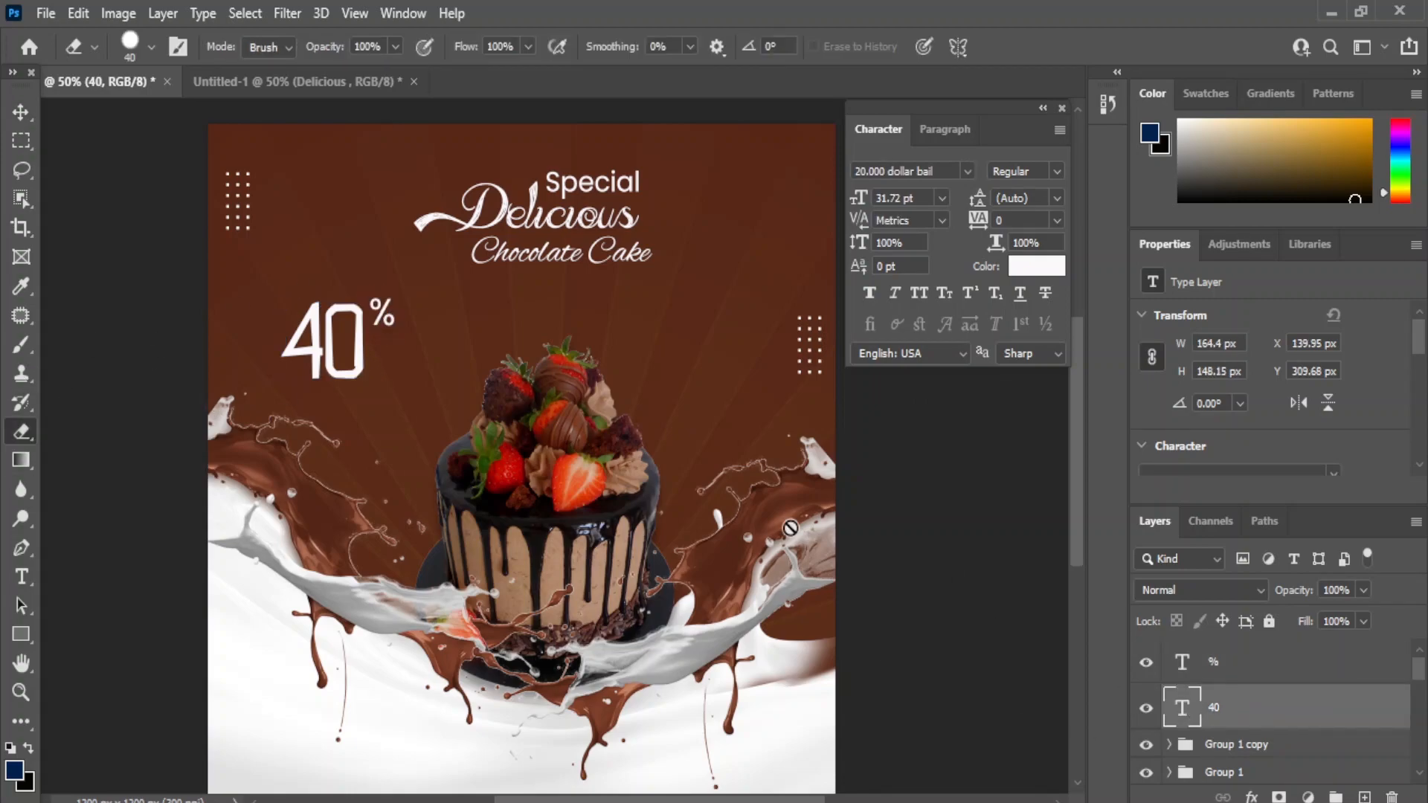
pyautogui.rightClick(1249, 726)
pyautogui.click(1019, 368)
pyautogui.hotkey('ctrl', '+')
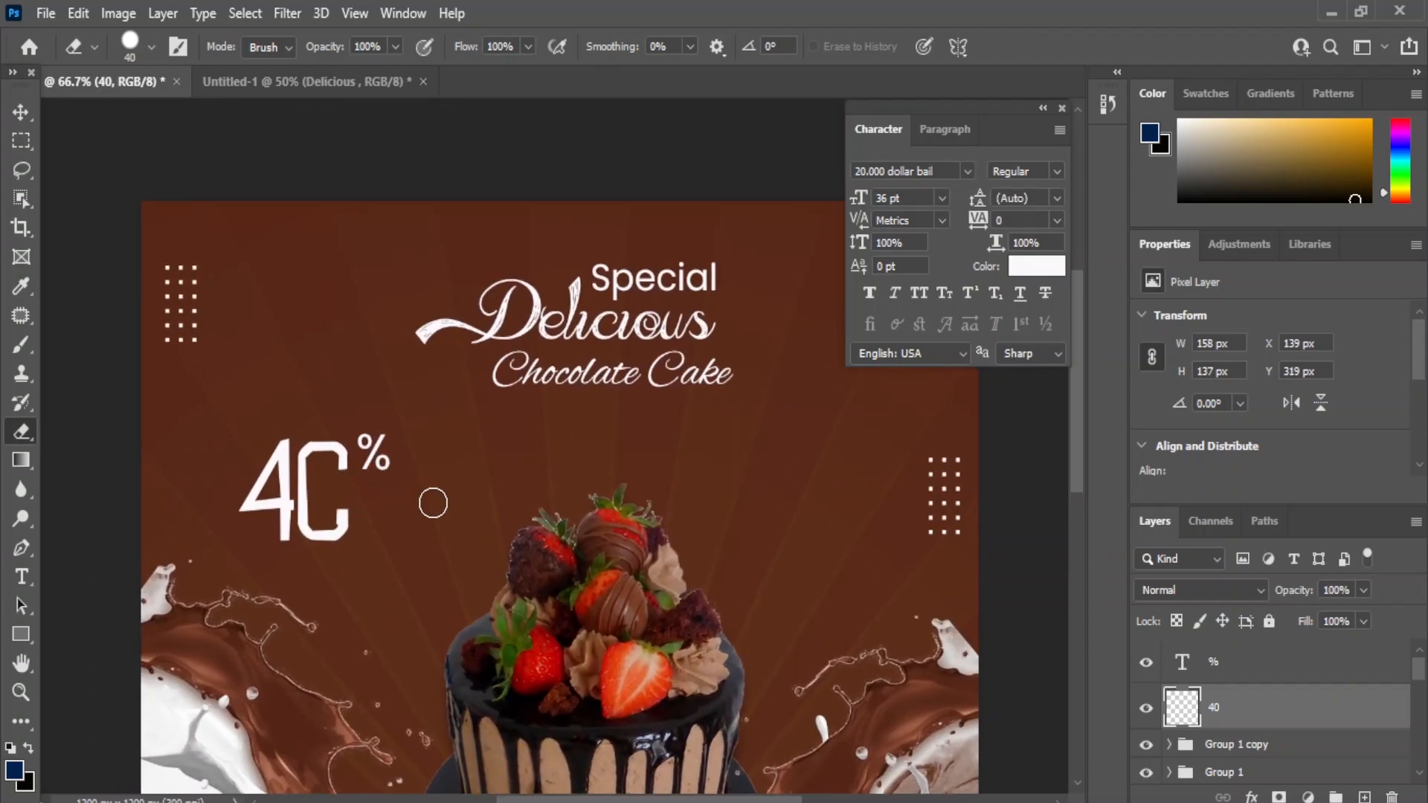
# - Type DISCOUNT over the 40 in Poppins 16 pt and move it into the gap
pyautogui.press('v')
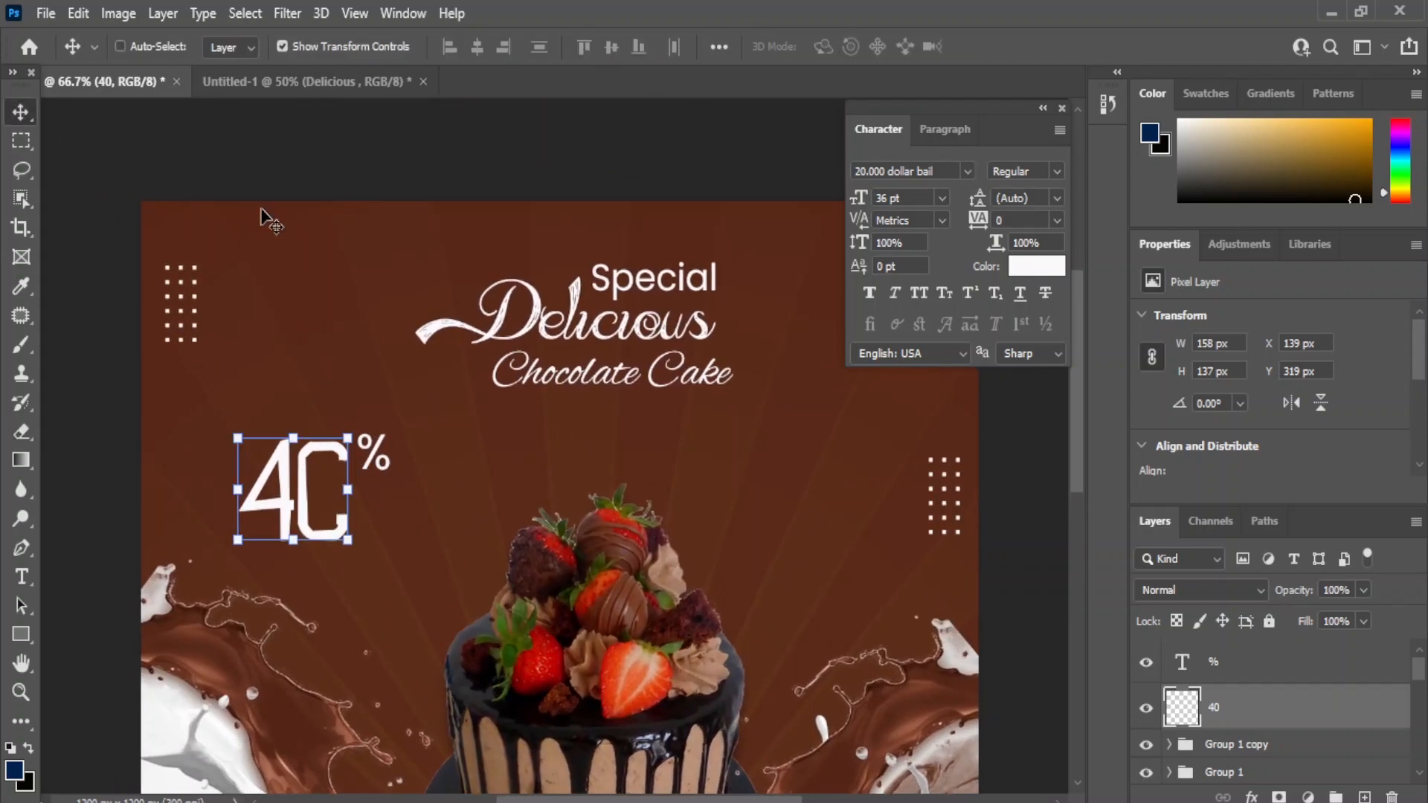
pyautogui.press('t')
pyautogui.click(411, 537)
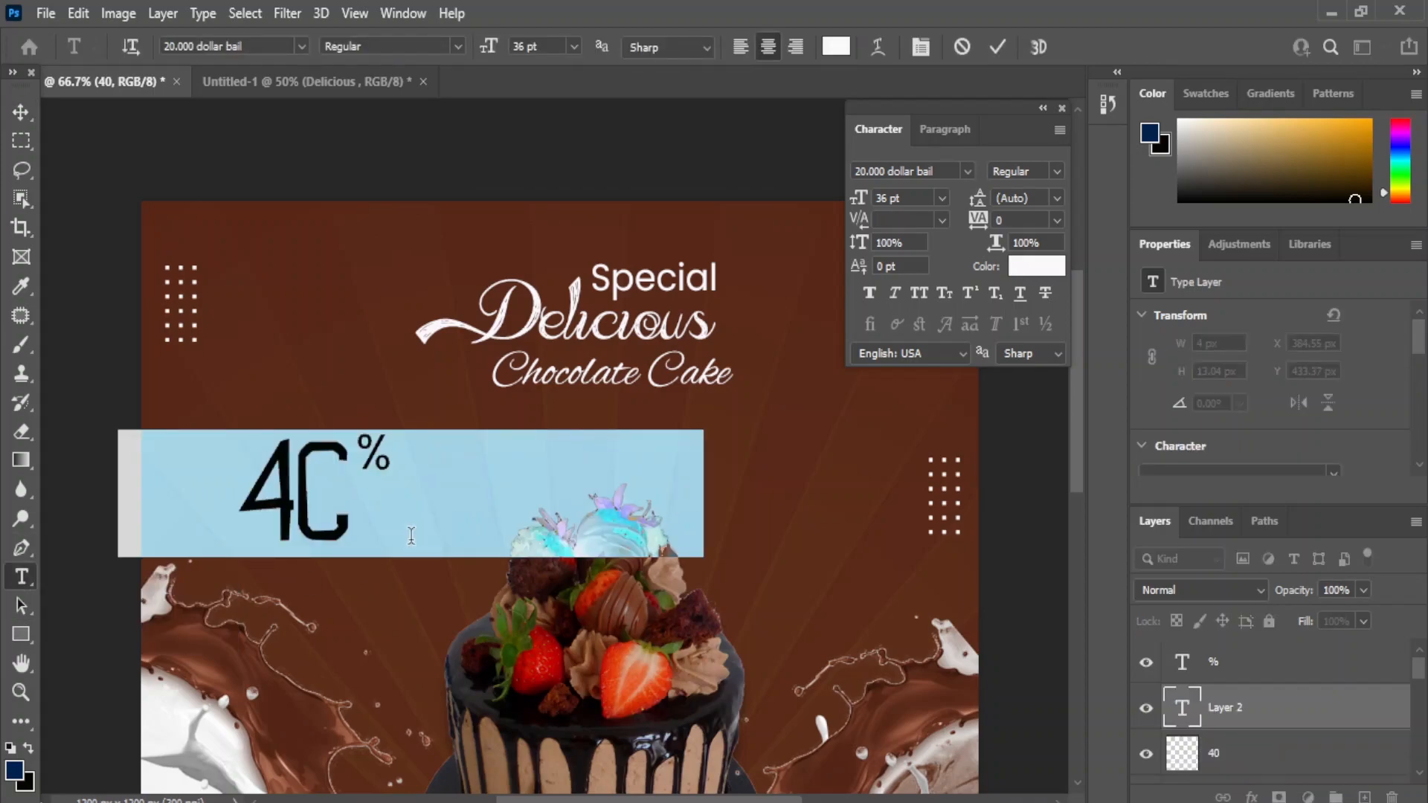
pyautogui.write('DISCOUNT')
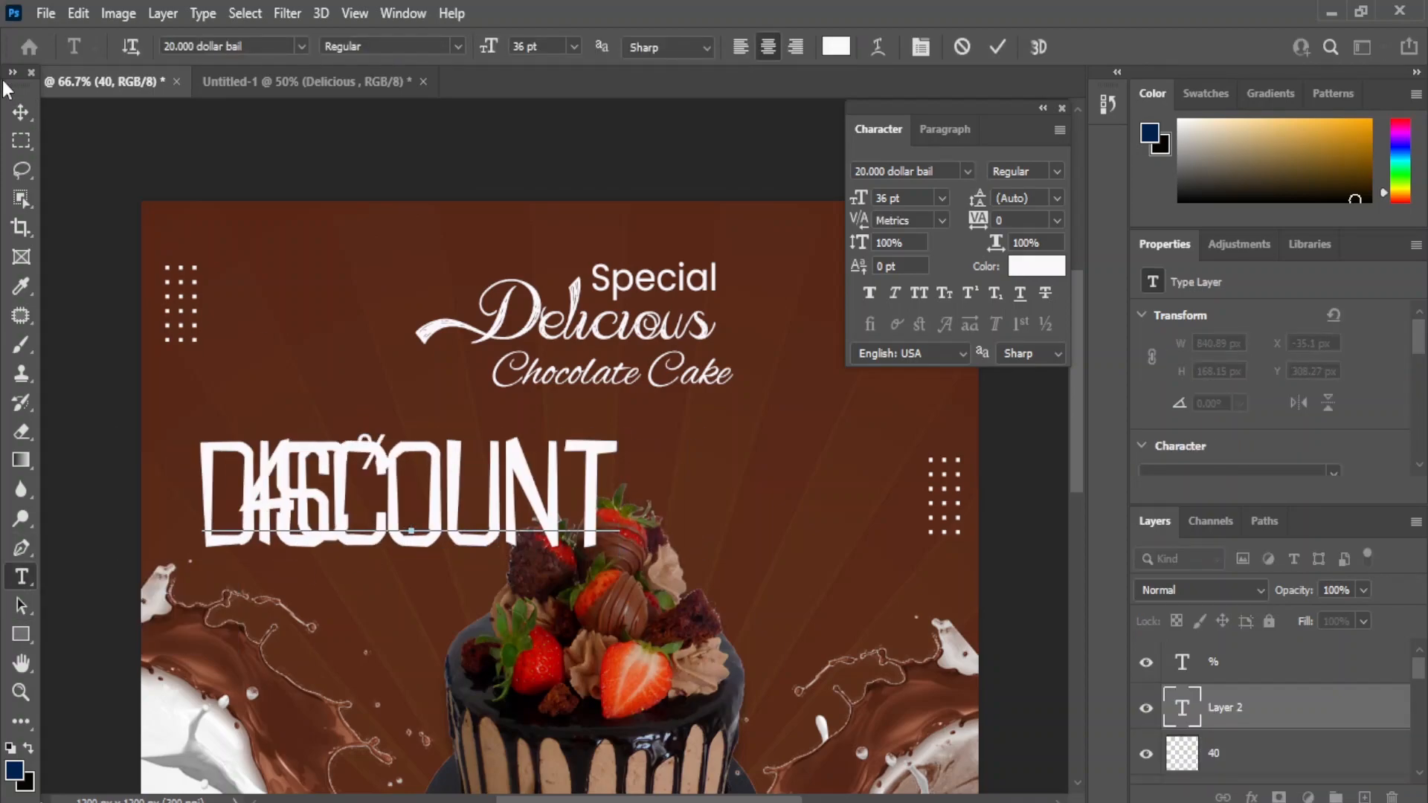
pyautogui.click(20, 112)
pyautogui.click(967, 171)
pyautogui.click(935, 241)
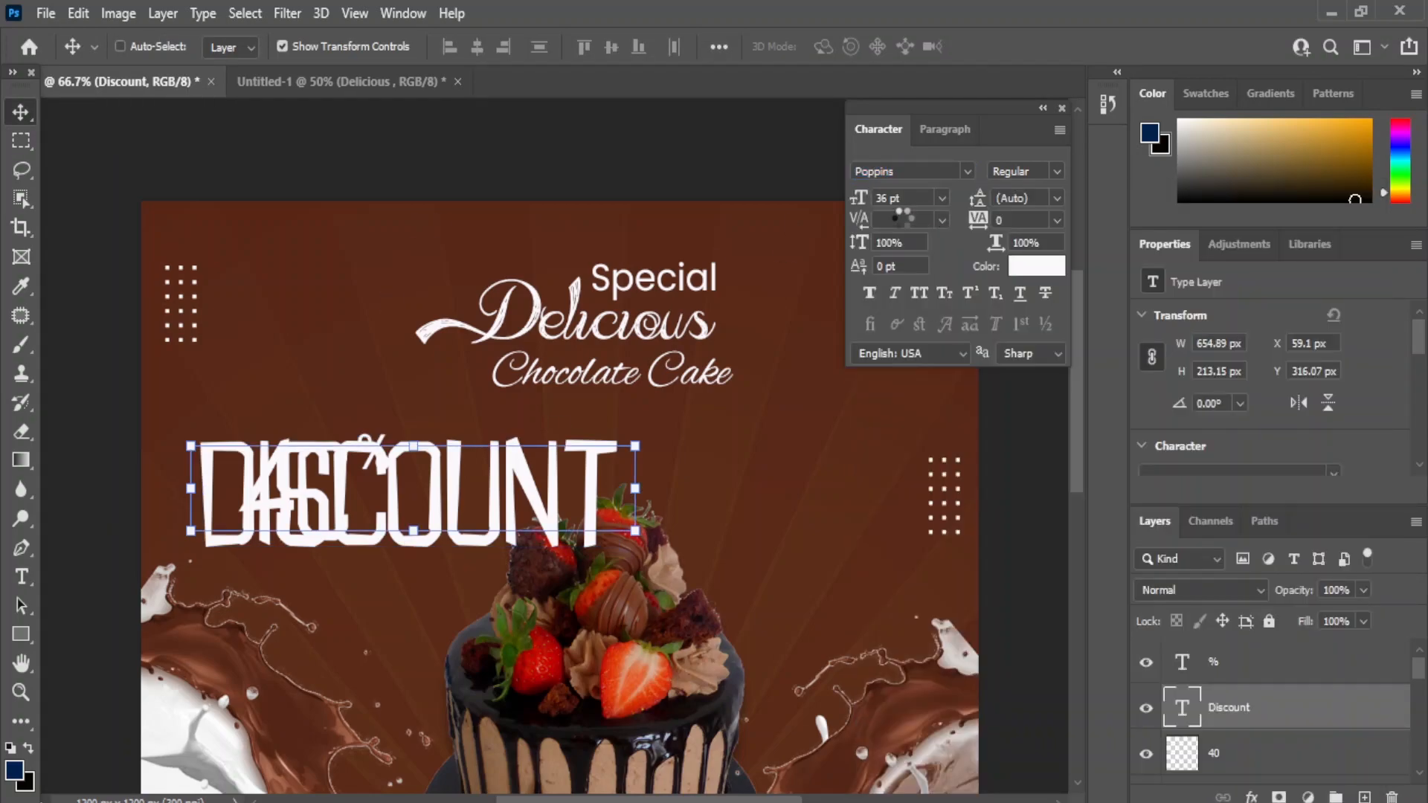
pyautogui.click(942, 199)
pyautogui.click(912, 365)
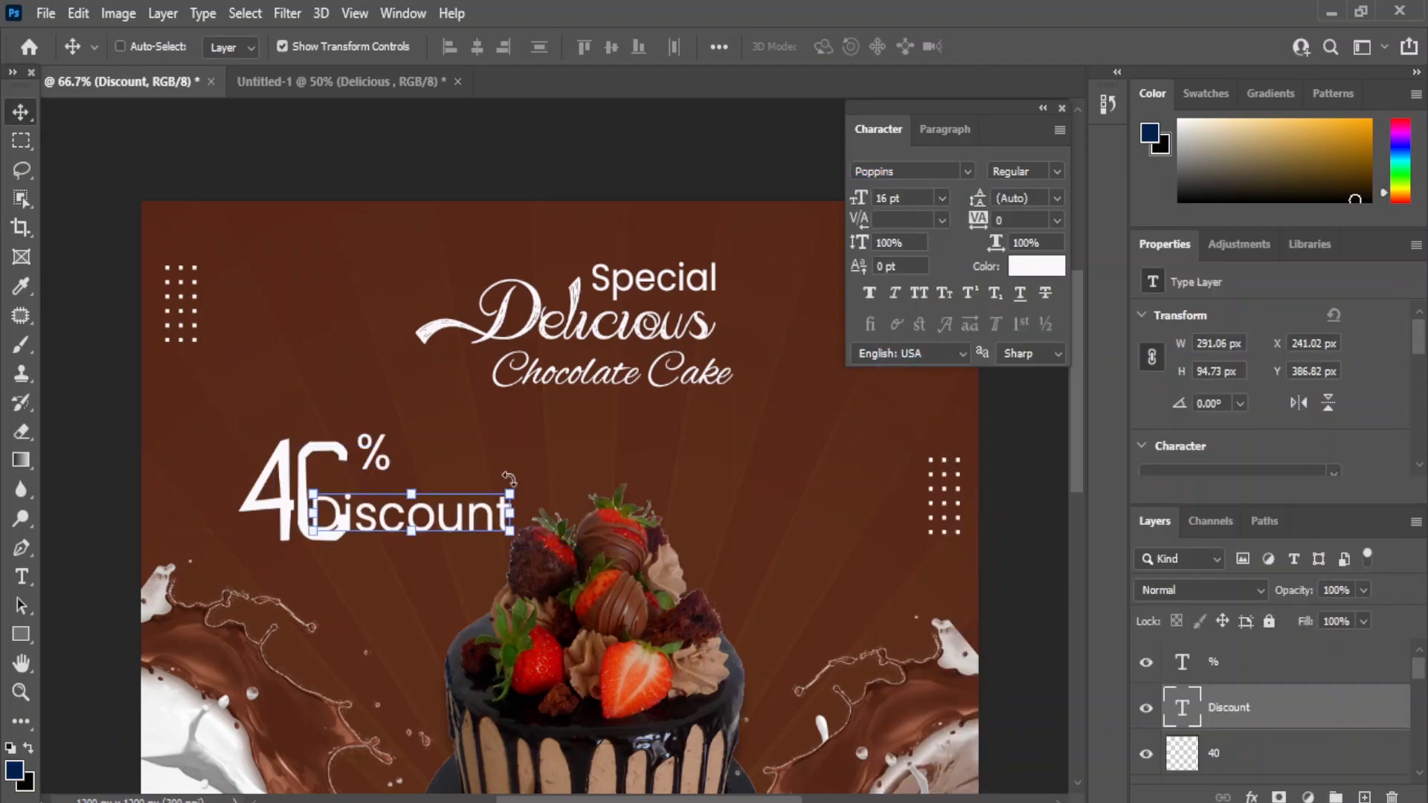
pyautogui.moveTo(349, 512); pyautogui.dragTo(365, 486)
# - Enlarge Discount to 18 pt, colour it light green (c5f3a3), and nudge it into place
pyautogui.click(942, 199)
pyautogui.click(908, 382)
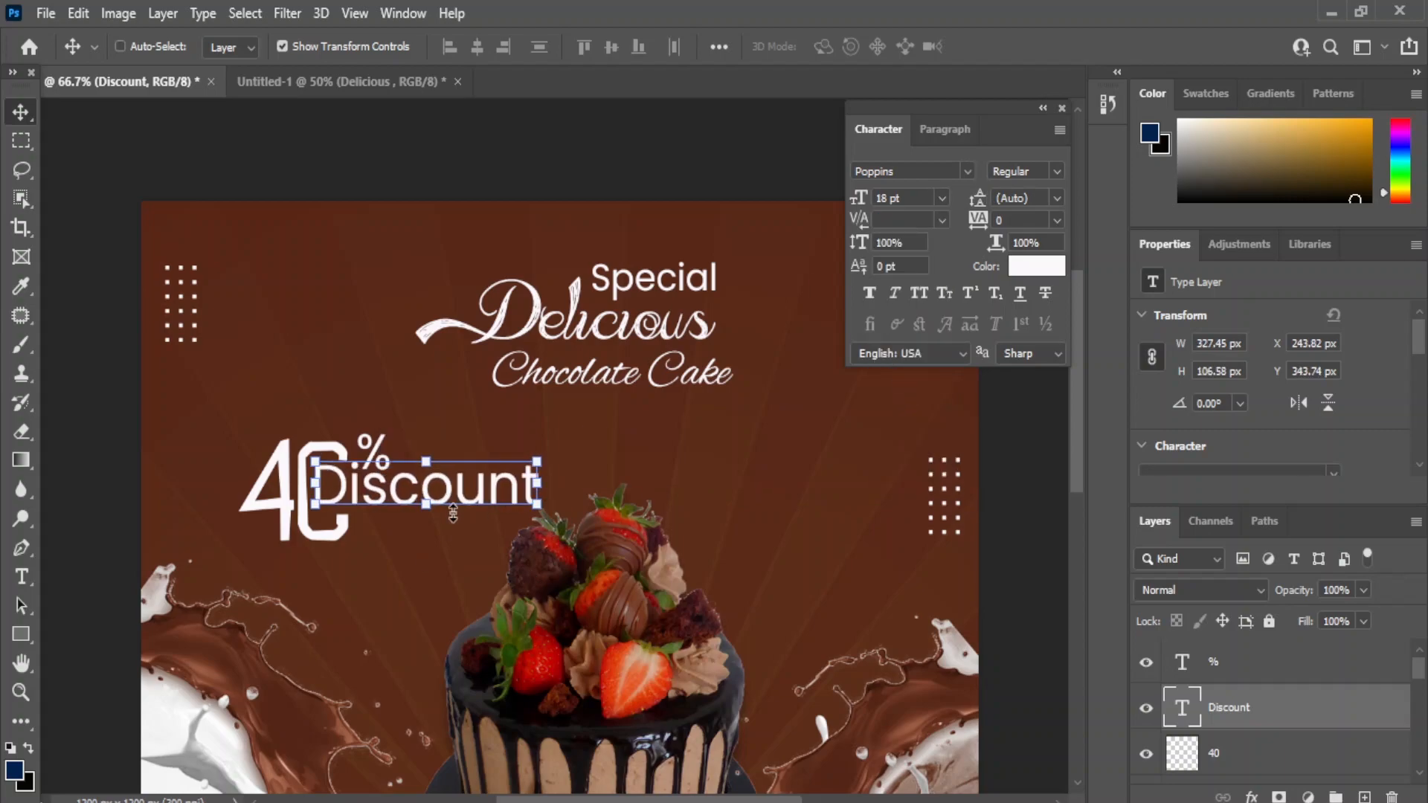
pyautogui.press('Down')
pyautogui.press('Right')
pyautogui.press('Right')
pyautogui.press('Right')
pyautogui.press('Right')
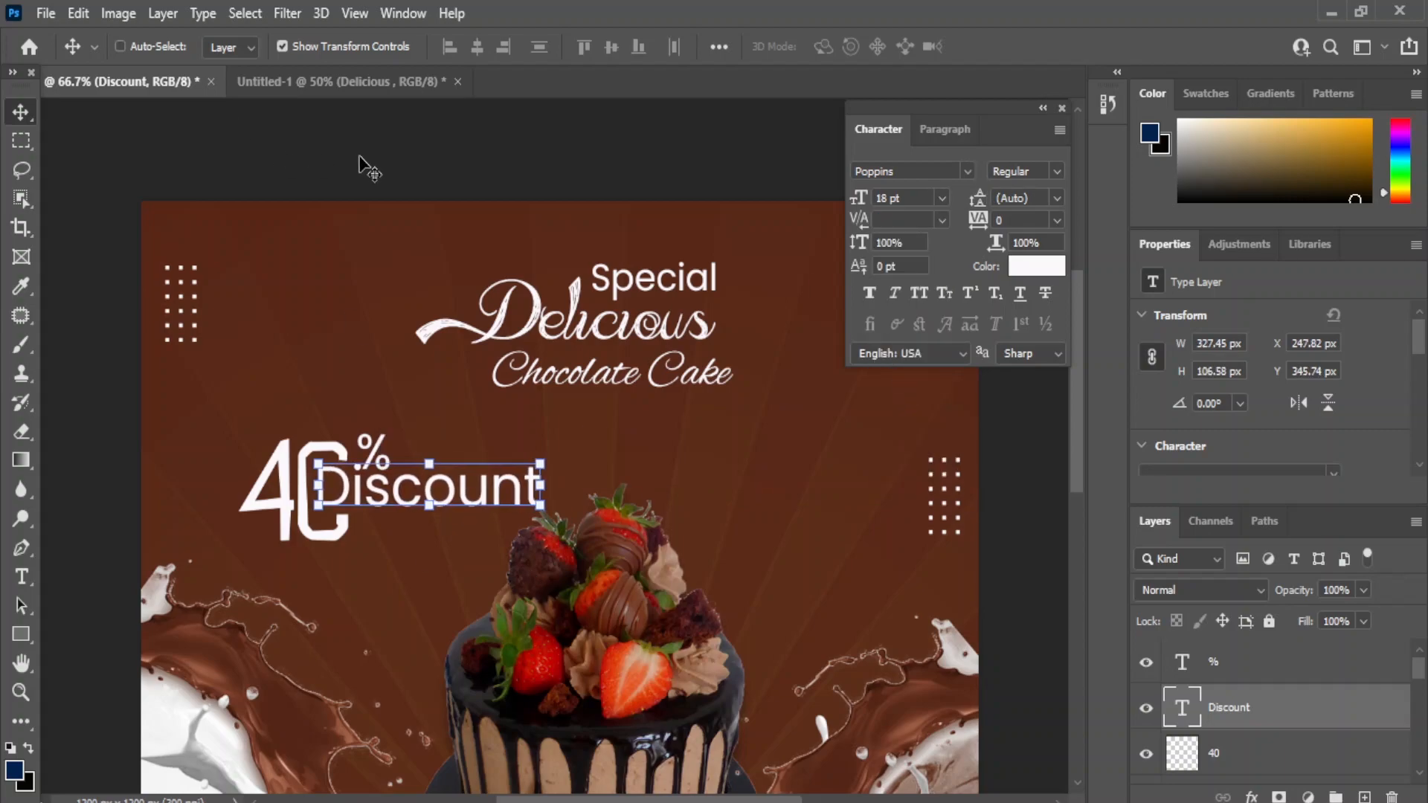
pyautogui.click(1036, 266)
pyautogui.moveTo(1045, 529)
pyautogui.mouseDown()
pyautogui.moveTo(921, 358)
pyautogui.moveTo(969, 599)
pyautogui.moveTo(875, 354)
pyautogui.mouseUp()
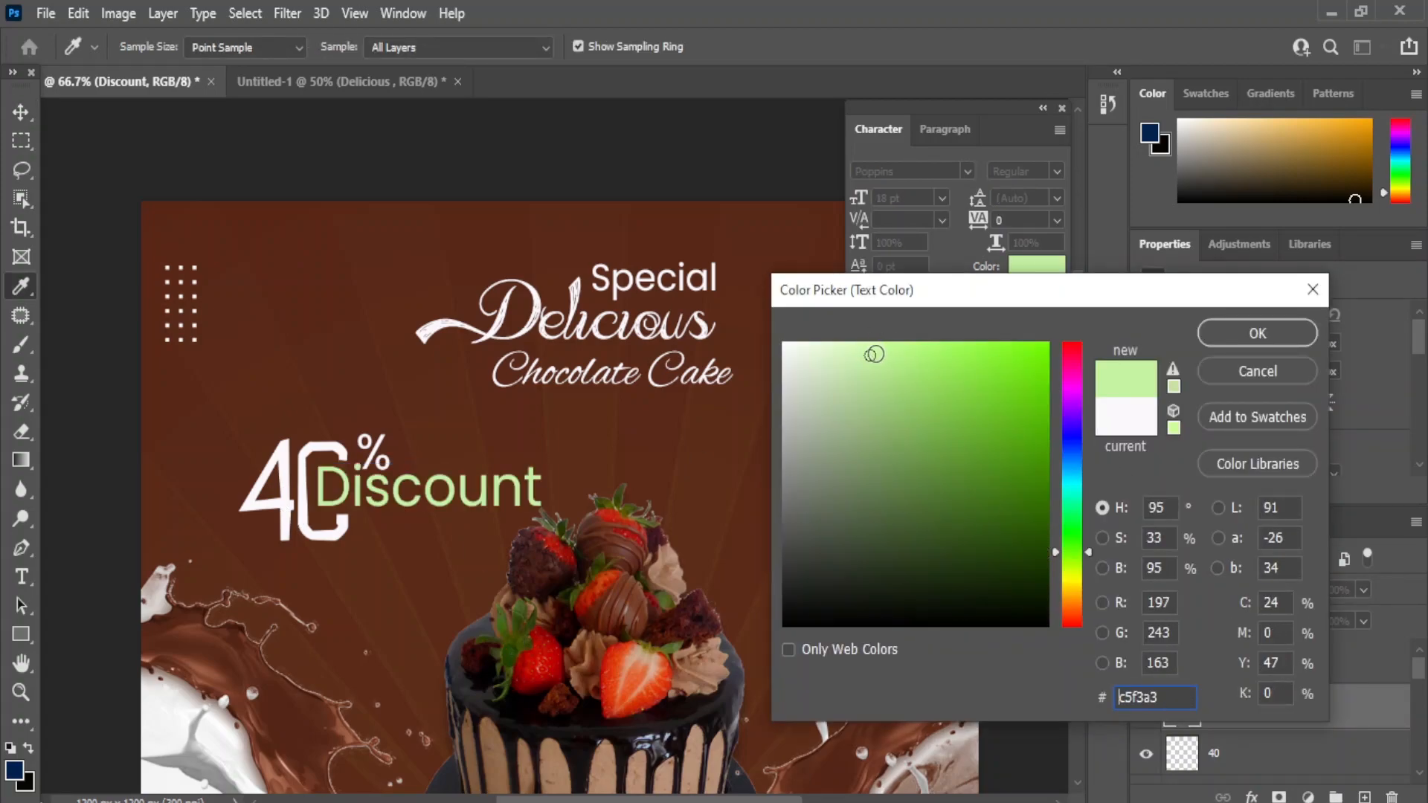
pyautogui.click(1214, 341)
pyautogui.press('Down')
pyautogui.press('Left')
pyautogui.press('Left')
pyautogui.press('Left')
pyautogui.press('Left')
pyautogui.press('Left')
pyautogui.press('Left')
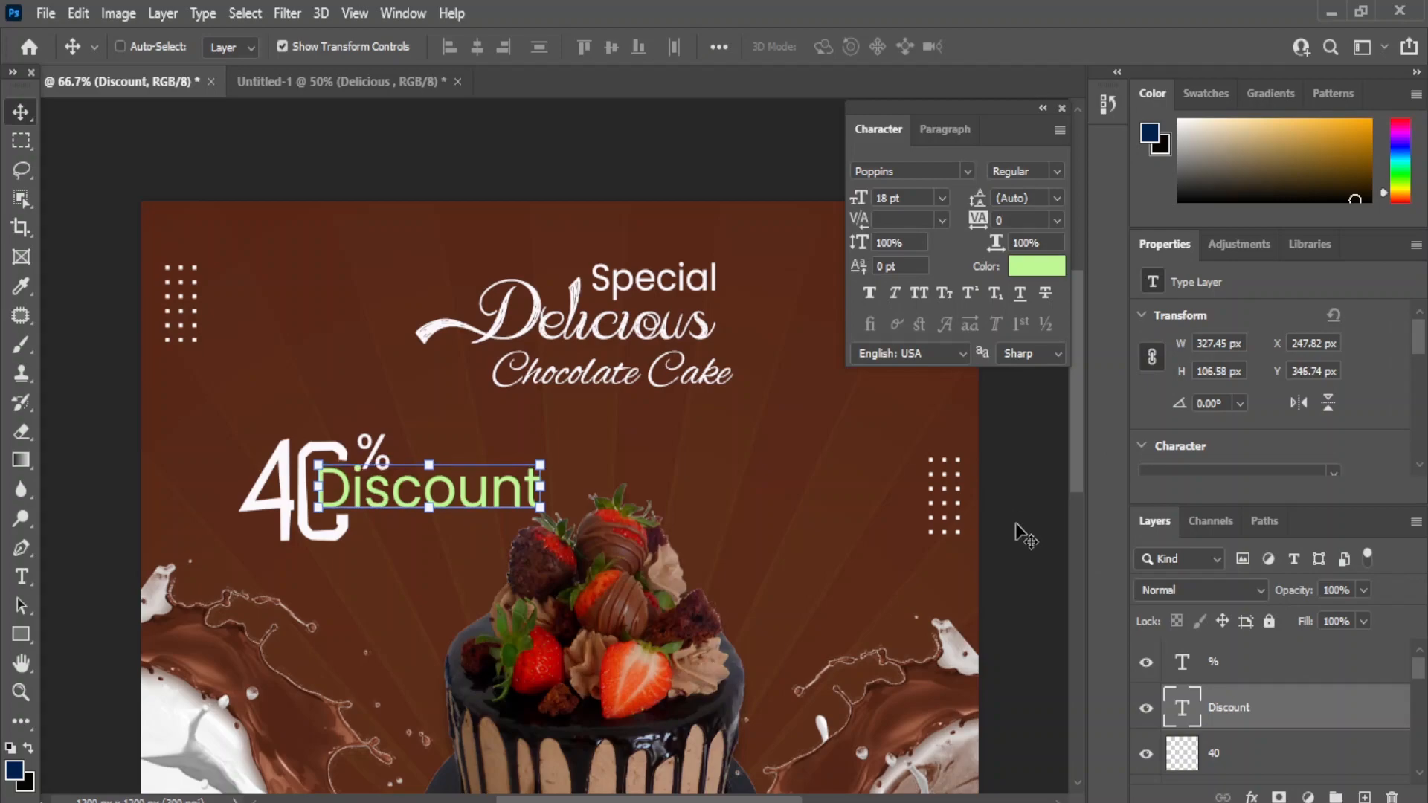
# - Reduce Discount back to 16 pt and fine-tune its position inside the 40's opening
pyautogui.hotkey('ctrl', '-')
pyautogui.moveTo(621, 580); pyautogui.dragTo(603, 427)
pyautogui.click(942, 199)
pyautogui.click(908, 364)
pyautogui.press('Left')
pyautogui.press('Left')
pyautogui.press('Left')
pyautogui.press('Left')
pyautogui.press('Left')
pyautogui.press('Left')
pyautogui.press('Down')
pyautogui.press('Down')
pyautogui.press('Down')
pyautogui.press('Down')
pyautogui.press('Down')
pyautogui.press('Down')
pyautogui.press('Down')
pyautogui.press('Up')
pyautogui.press('Up')
pyautogui.press('Up')
pyautogui.press('Up')
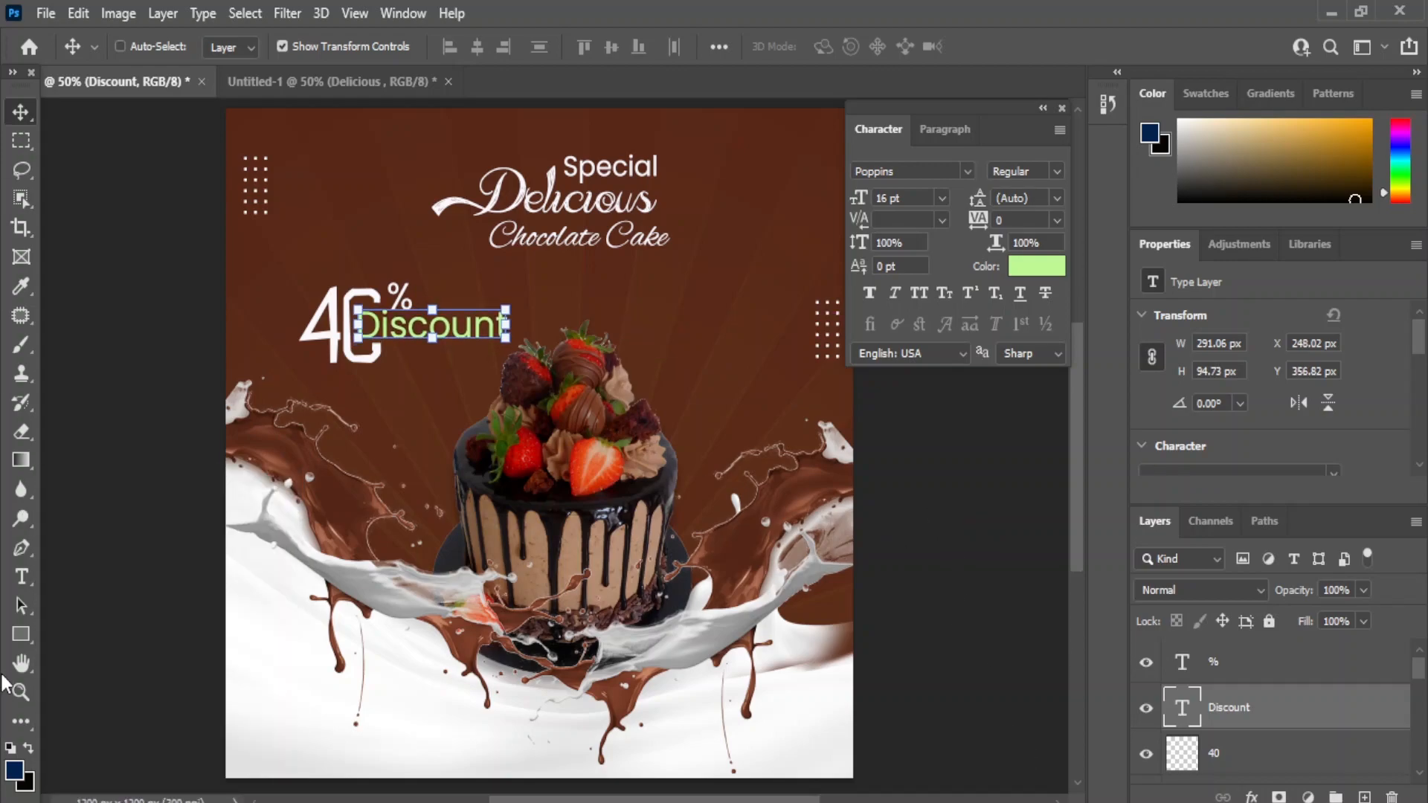
# - Draw a brown rectangle for the button at the lower right of the poster
pyautogui.press('u')
pyautogui.moveTo(757, 748); pyautogui.dragTo(824, 754)
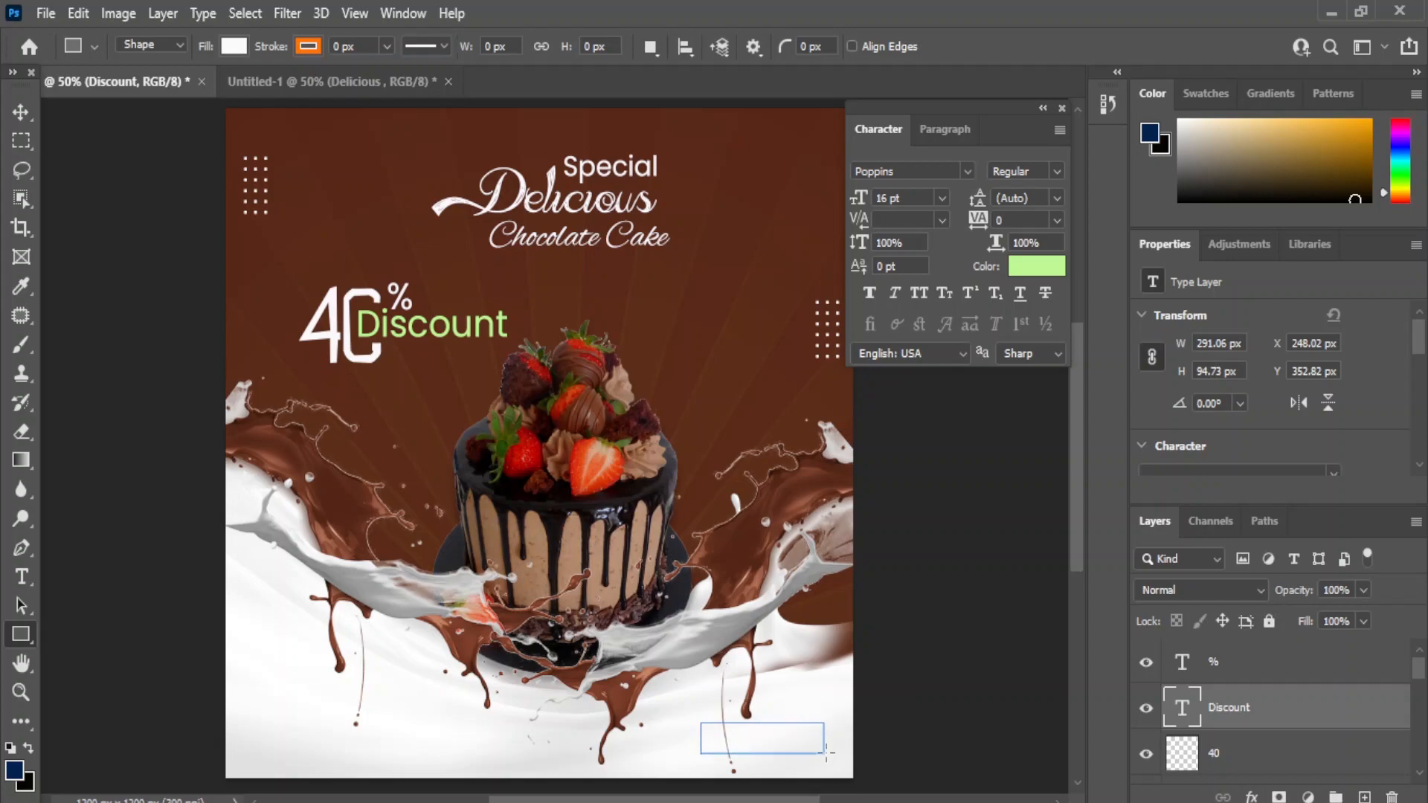
pyautogui.scroll(-2, 1316, 456)
pyautogui.click(1207, 407)
pyautogui.click(1218, 527)
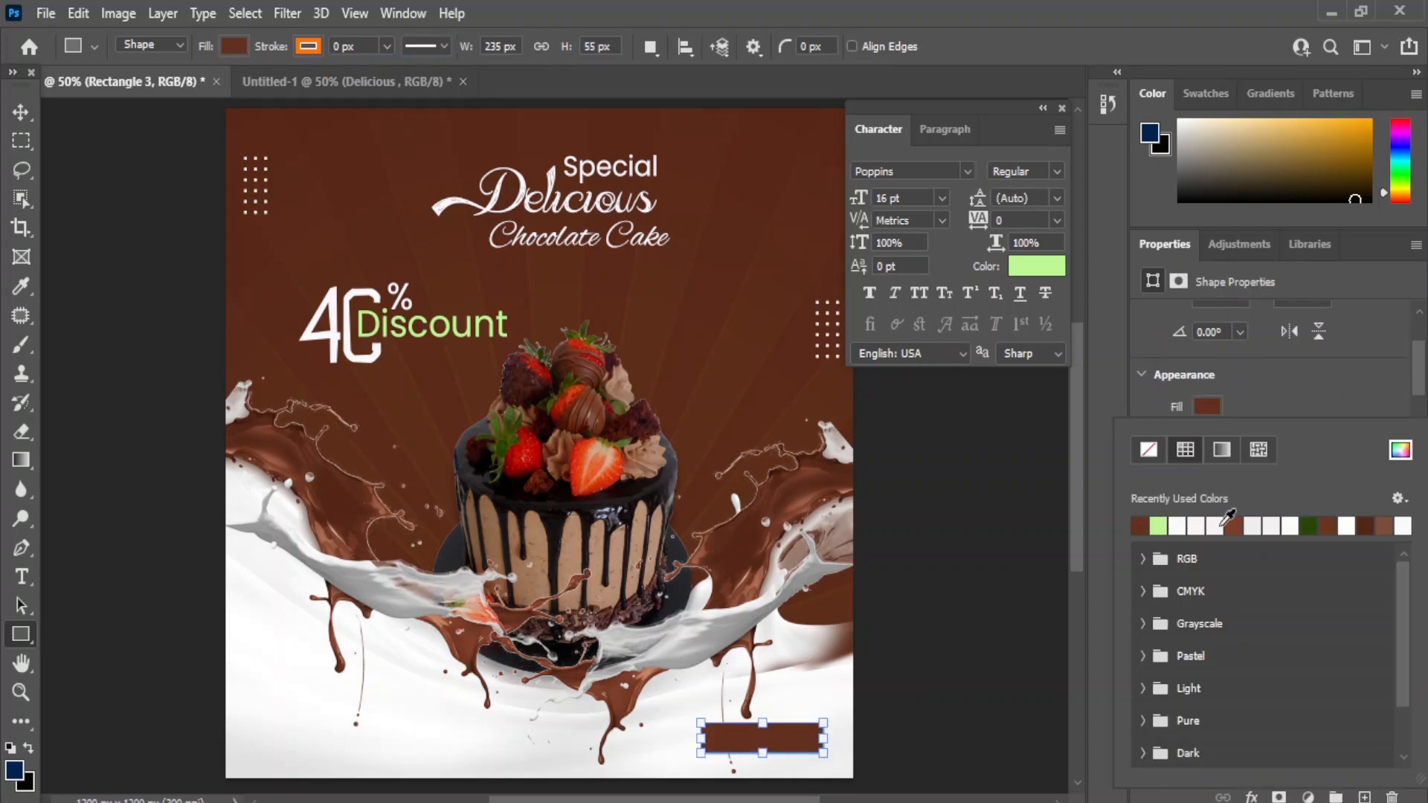
pyautogui.click(21, 141)
pyautogui.click(21, 112)
pyautogui.scroll(-4, 1323, 398)
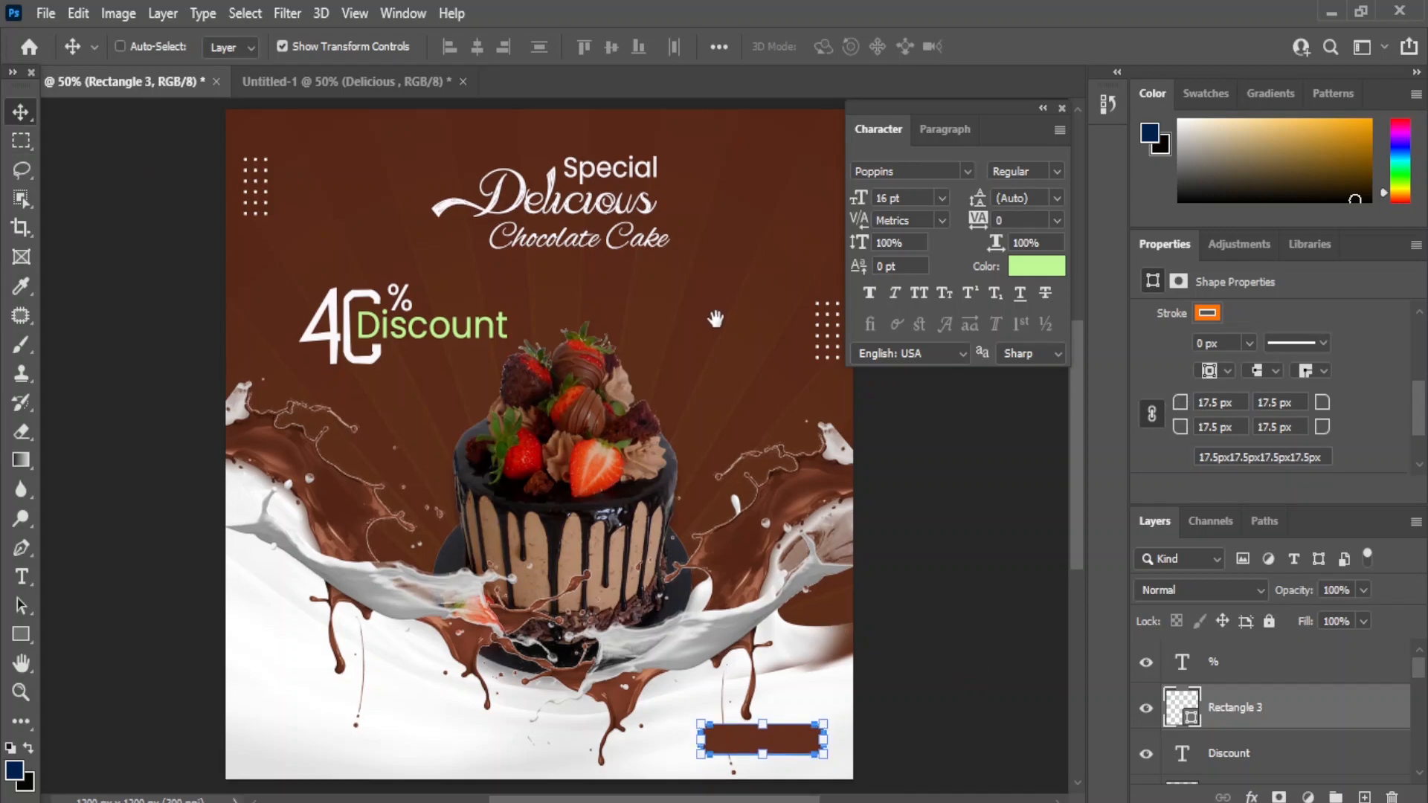
pyautogui.moveTo(717, 306); pyautogui.dragTo(665, 307)
# - Add white 'Order Now' text and place it on the brown button
pyautogui.click(21, 576)
pyautogui.click(75, 577)
pyautogui.click(249, 673)
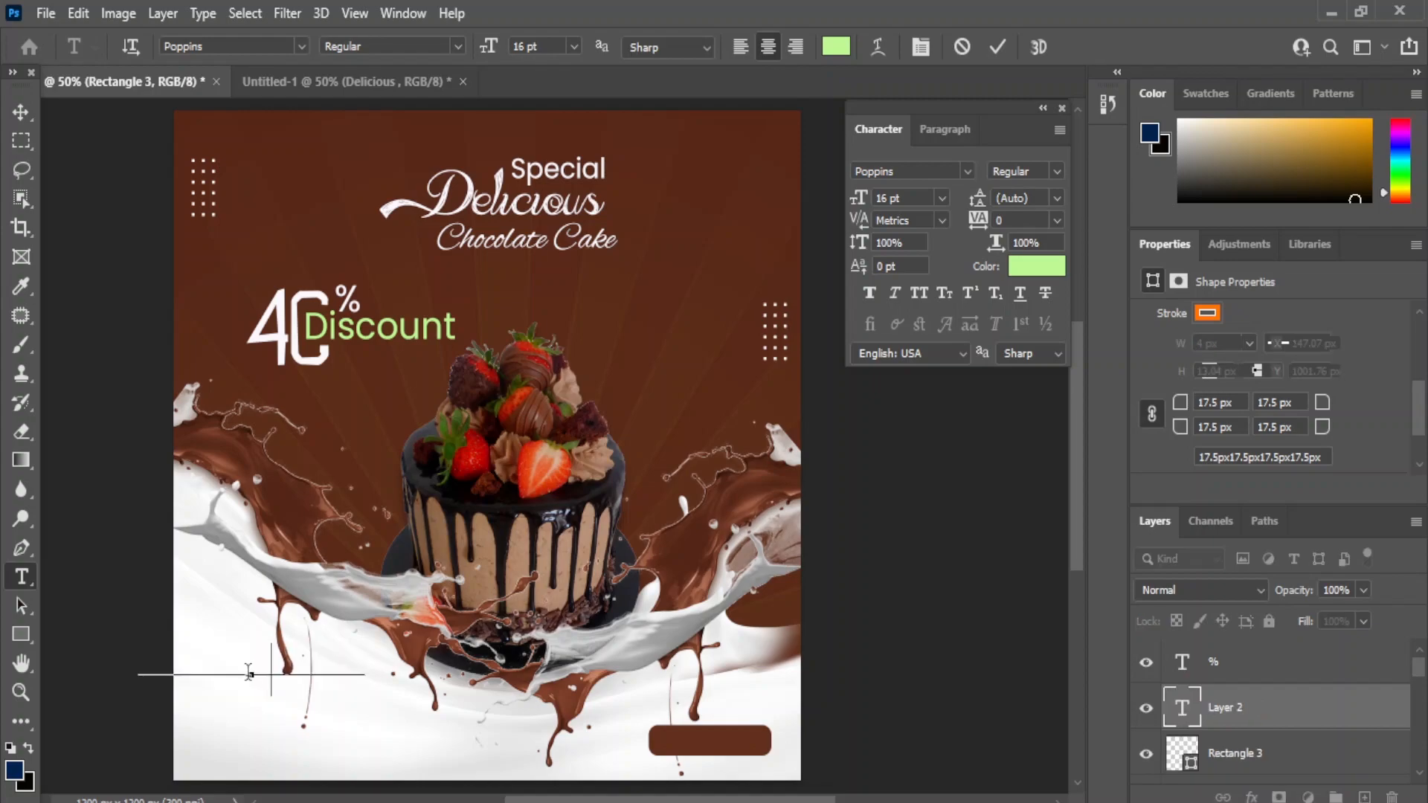
pyautogui.write('Order Now')
pyautogui.click(20, 112)
pyautogui.click(1030, 273)
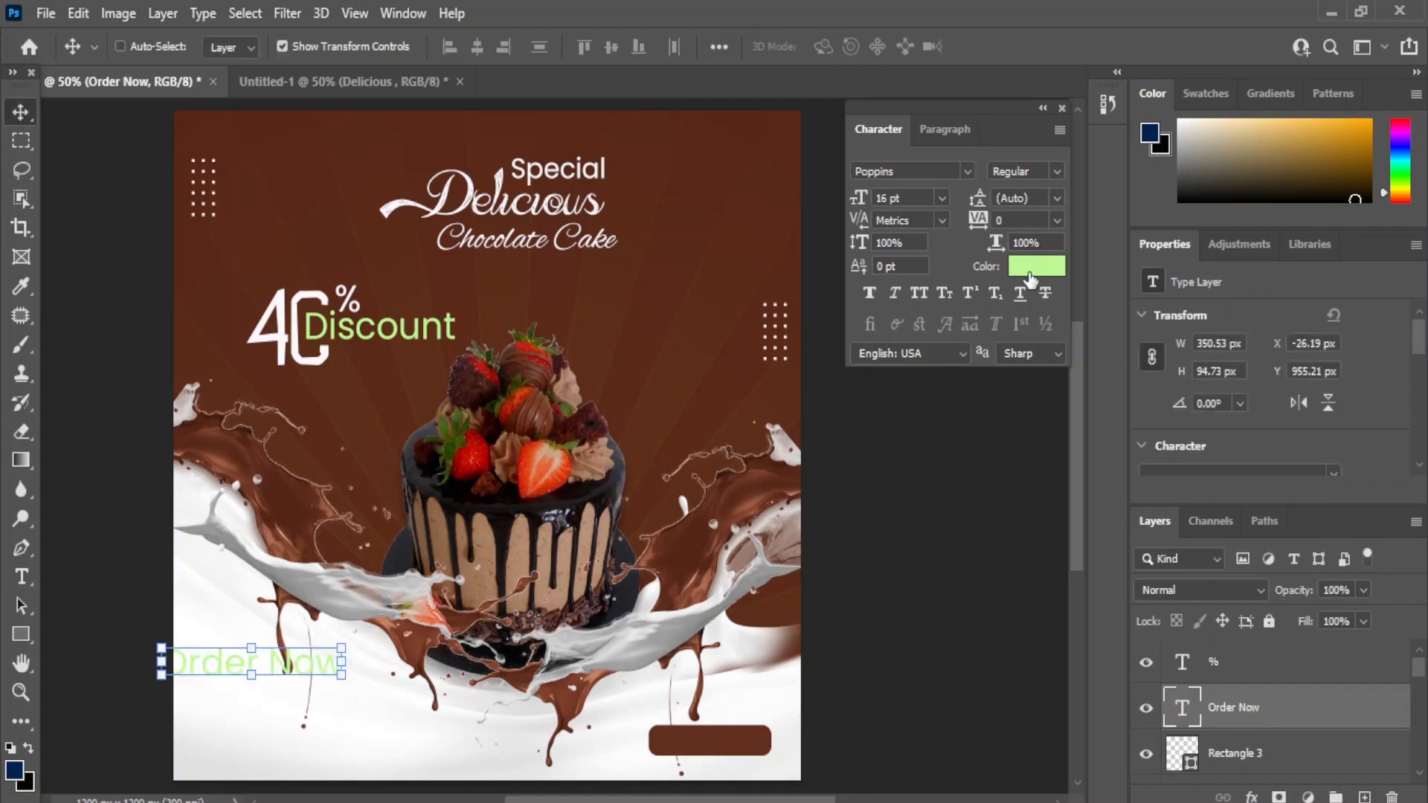
pyautogui.click(893, 351)
pyautogui.click(1256, 331)
pyautogui.moveTo(216, 662); pyautogui.dragTo(691, 744)
# - Shrink Order Now to 9 pt and nudge the button and its text down together
pyautogui.click(942, 197)
pyautogui.click(889, 239)
pyautogui.keyDown('shift'); pyautogui.click(1245, 756); pyautogui.keyUp('shift')
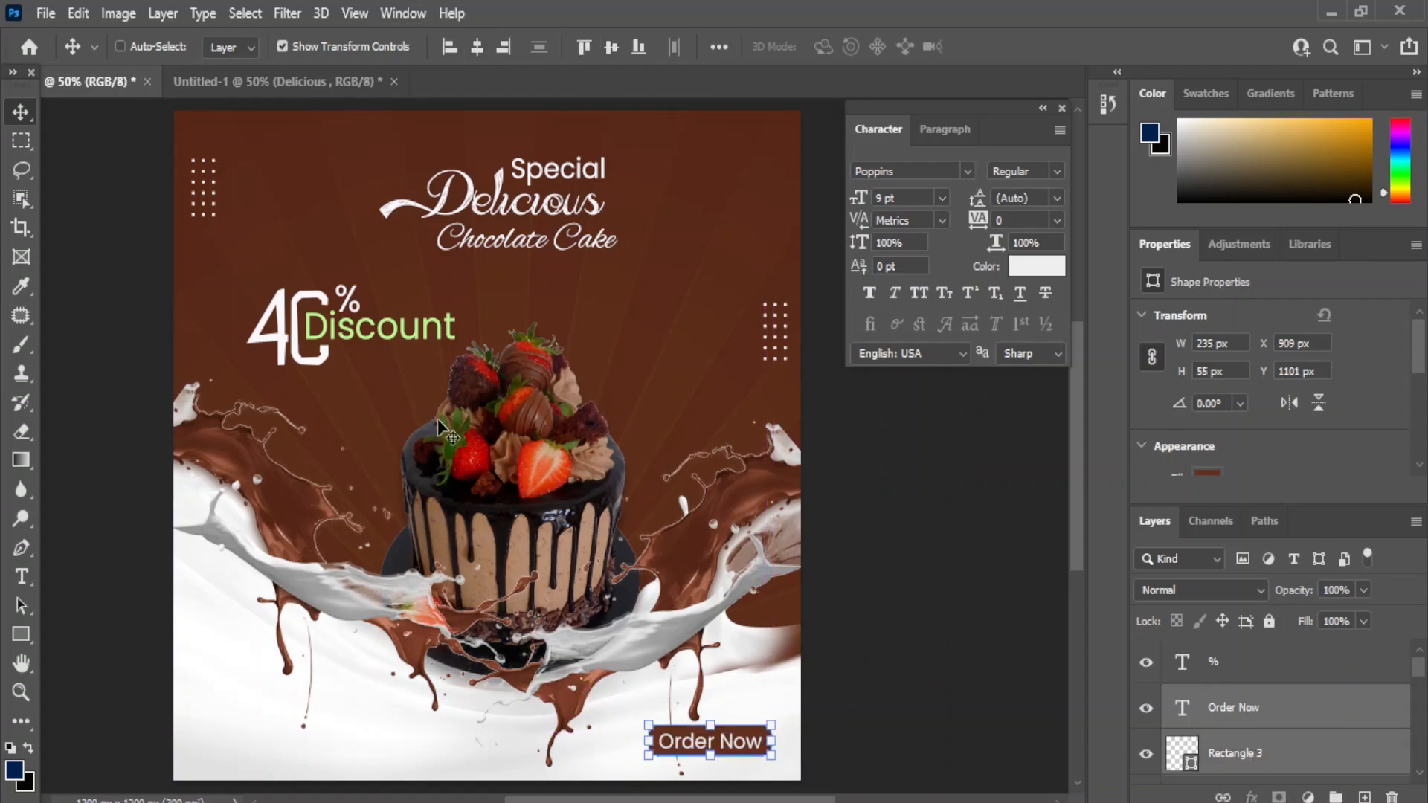
pyautogui.press('Down')
pyautogui.press('Down')
pyautogui.press('Down')
pyautogui.press('Down')
pyautogui.press('Down')
pyautogui.press('Down')
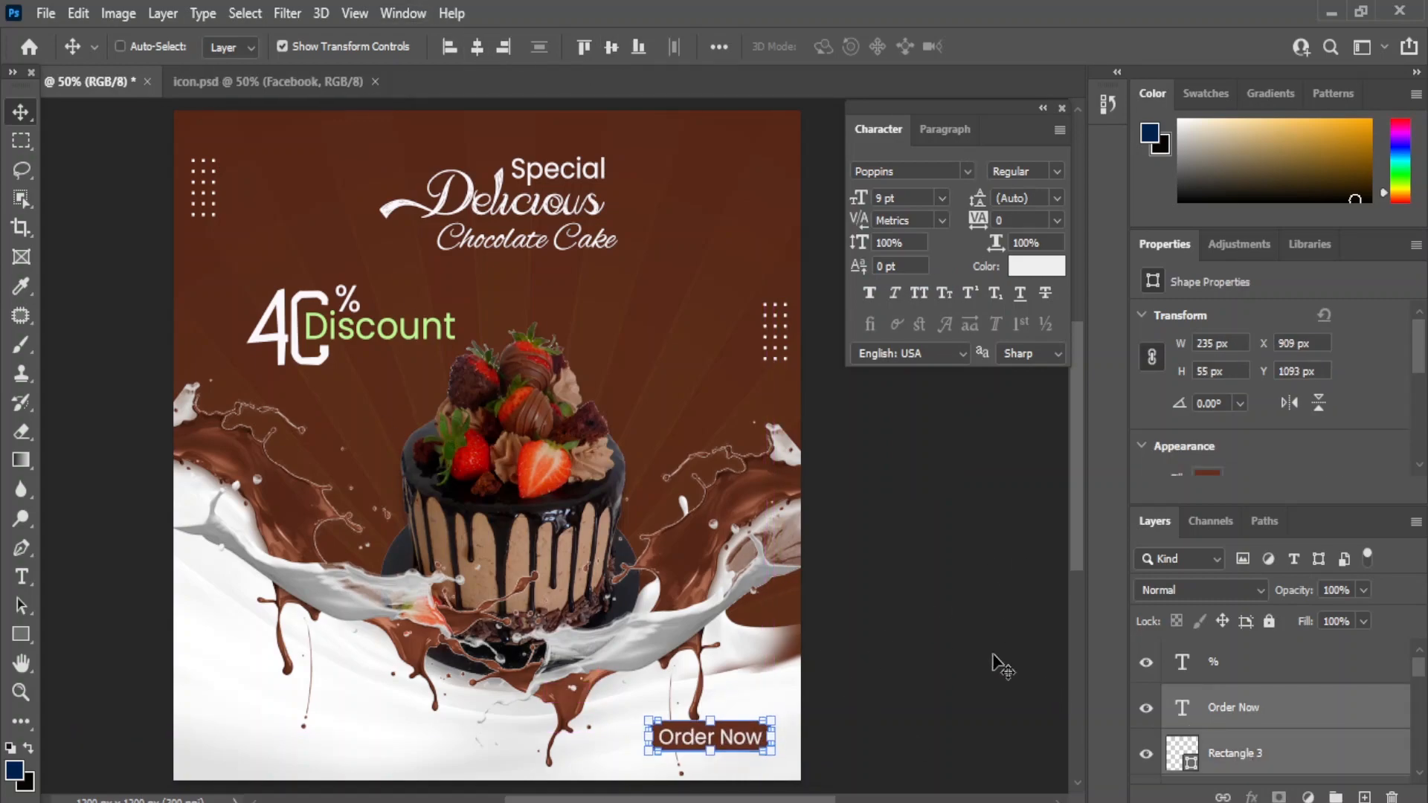
# - Bring the phone icon layer from icon.psd into the cake poster
pyautogui.click(290, 85)
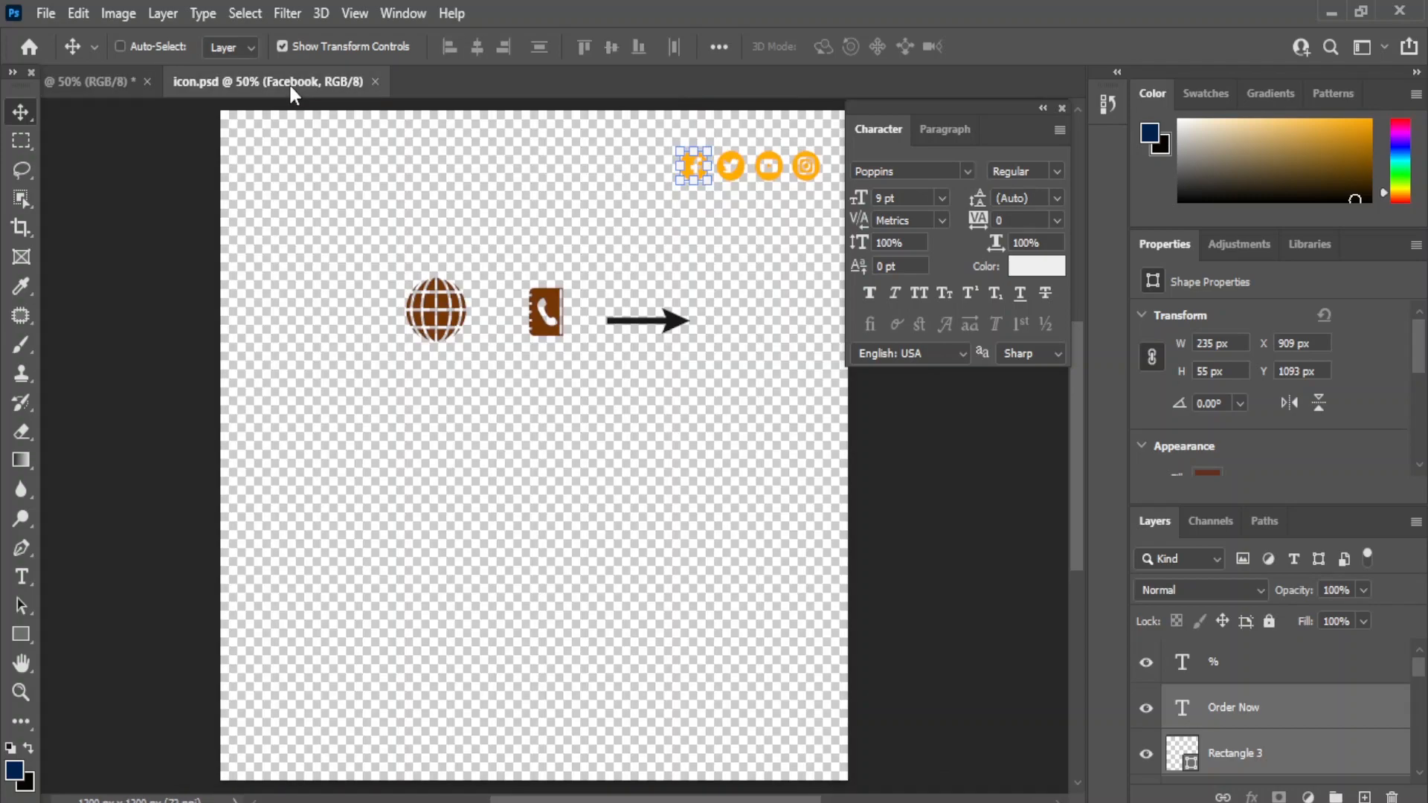
pyautogui.scroll(-2, 1251, 707)
pyautogui.scroll(-3, 1251, 707)
pyautogui.click(1256, 714)
pyautogui.moveTo(1255, 669); pyautogui.dragTo(235, 103)
pyautogui.moveTo(235, 736); pyautogui.dragTo(233, 735)
# - Recolour the phone icon dark brown and scale it down to a small size
pyautogui.doubleClick(1182, 662)
pyautogui.click(710, 736)
pyautogui.click(1257, 342)
pyautogui.moveTo(441, 426); pyautogui.dragTo(487, 342)
pyautogui.moveTo(293, 616); pyautogui.dragTo(282, 631)
pyautogui.click(20, 112)
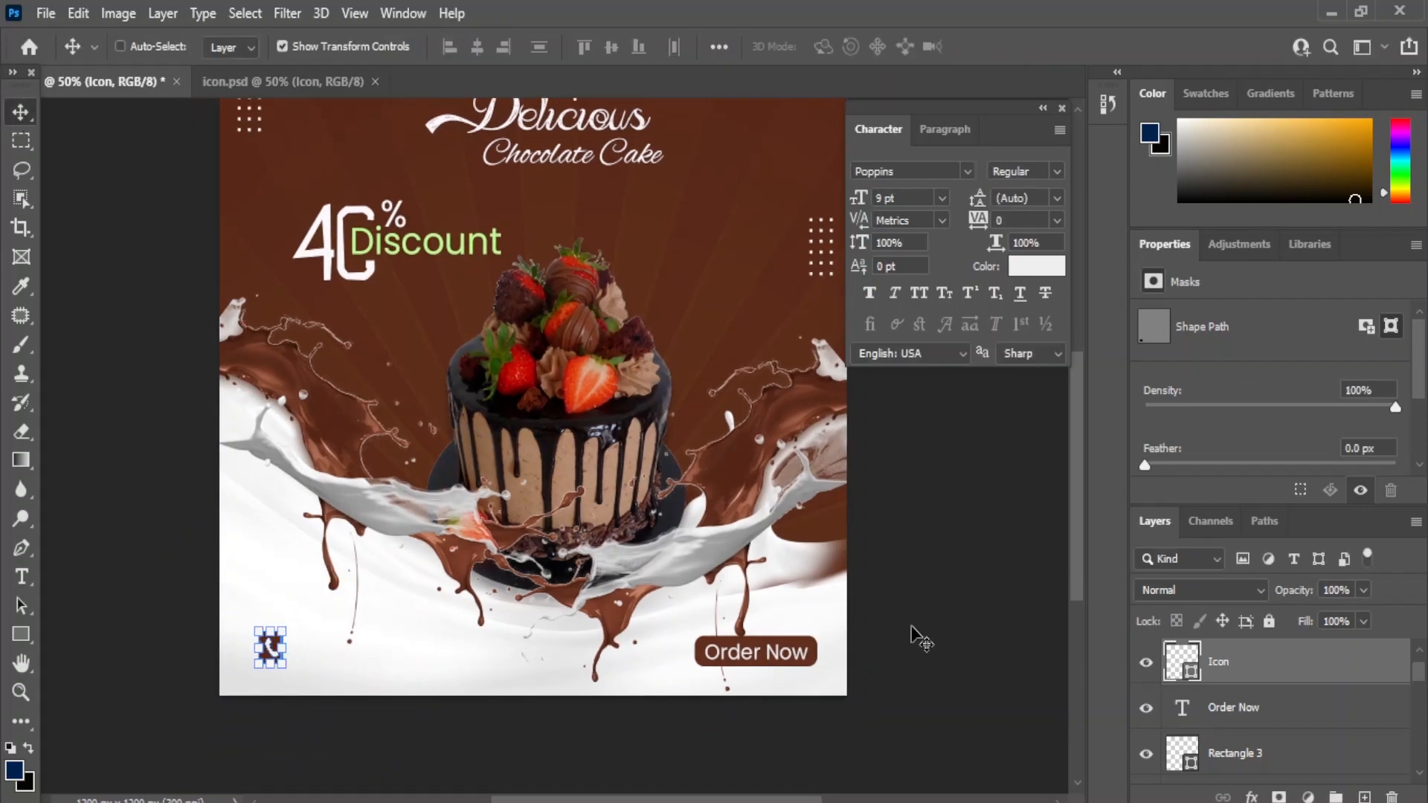
# - Vertically centre the phone icon with the Order Now button shape
pyautogui.click(1336, 708)
pyautogui.click(1218, 758)
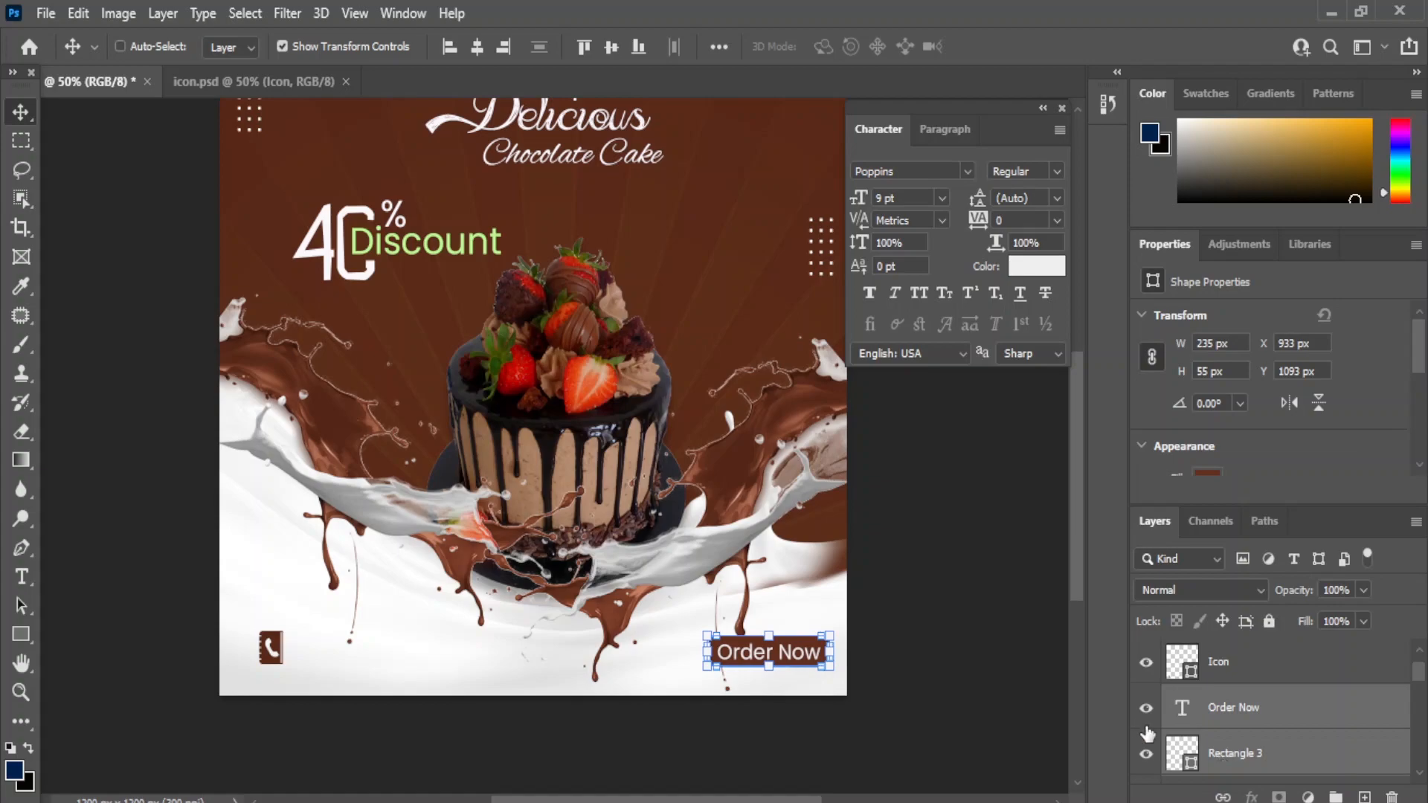
pyautogui.click(1276, 678)
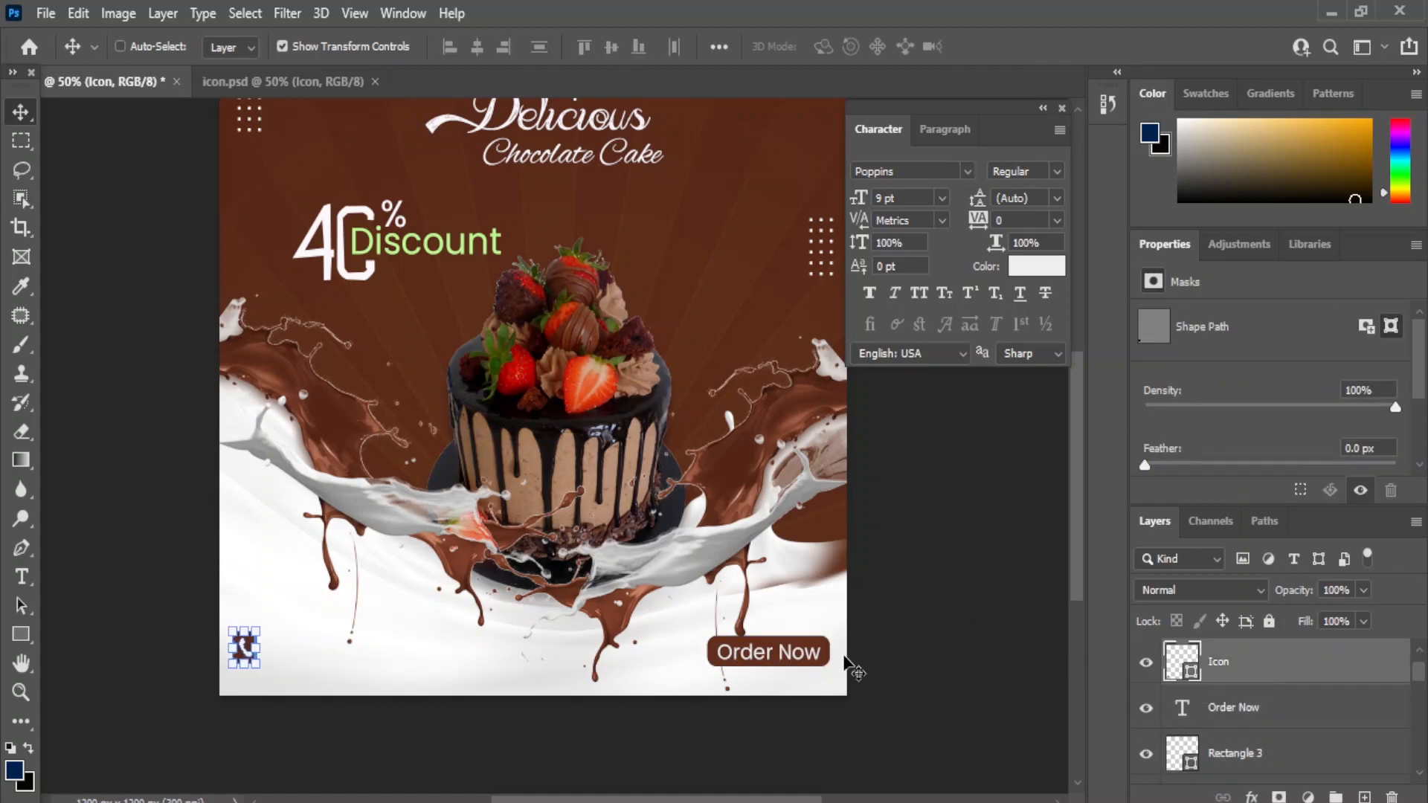
pyautogui.keyDown('ctrl'); pyautogui.click(1239, 755); pyautogui.keyUp('ctrl')
pyautogui.click(611, 46)
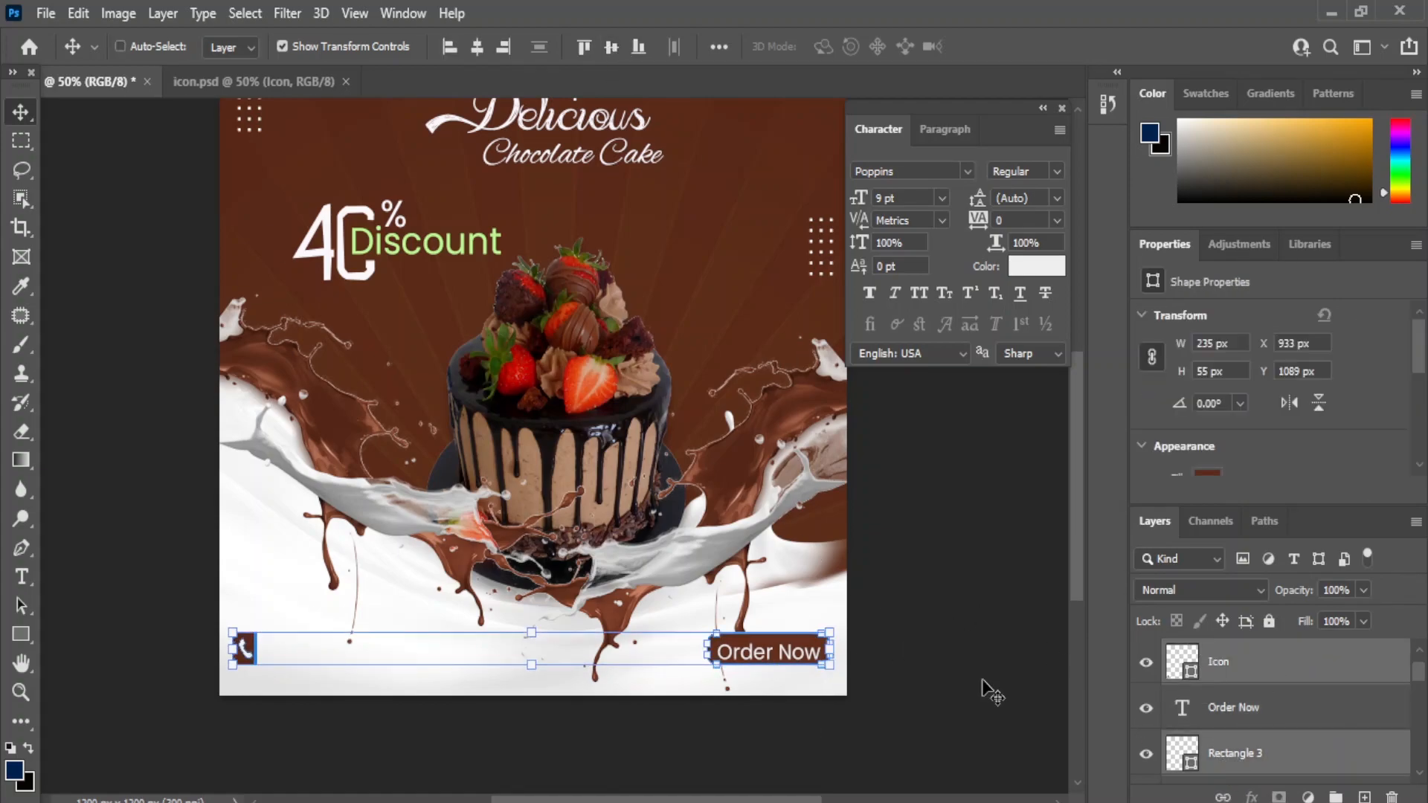
# - Select the Order Now text layer and duplicate it
pyautogui.click(1233, 708)
pyautogui.keyDown('ctrl'); pyautogui.click(1231, 754); pyautogui.keyUp('ctrl')
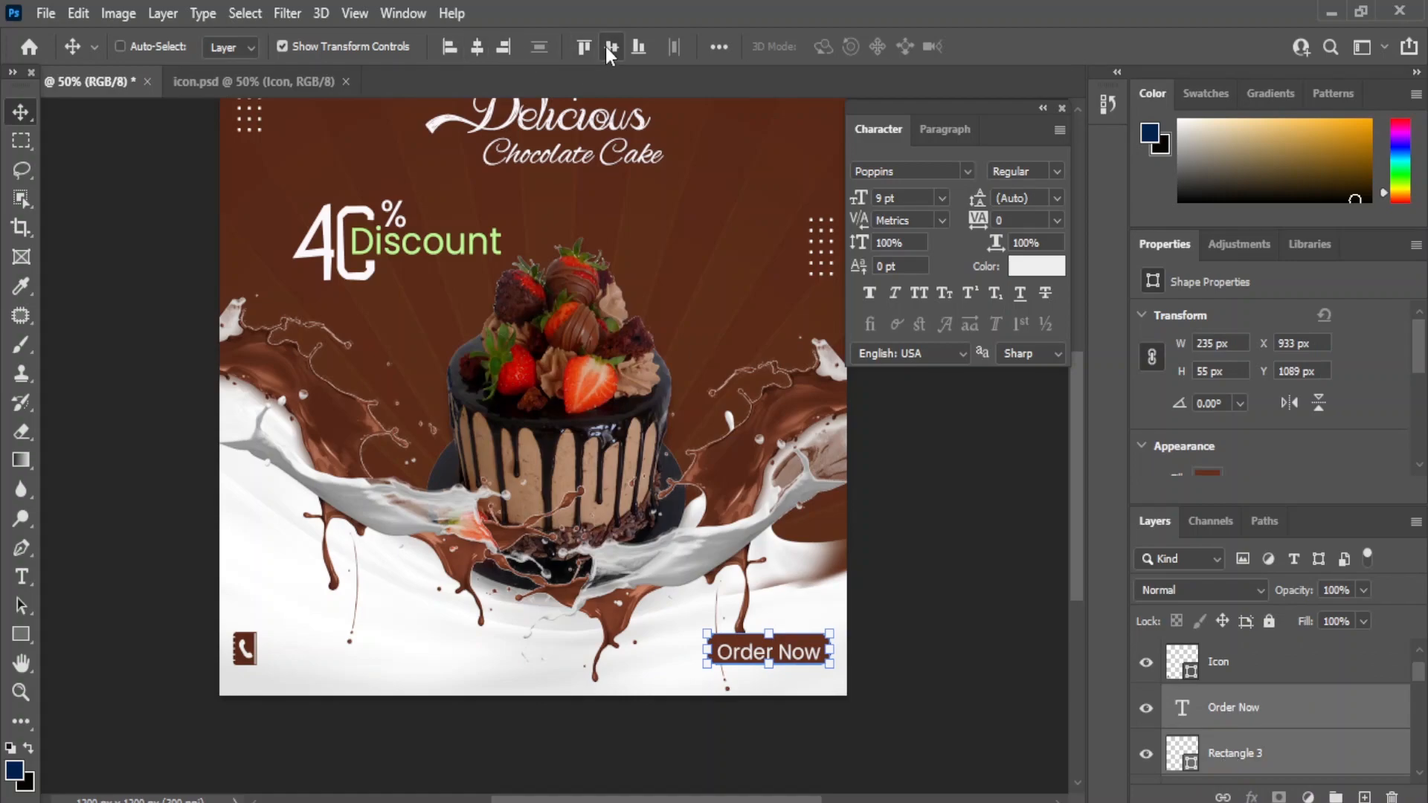
pyautogui.click(1280, 678)
pyautogui.click(1234, 715)
pyautogui.hotkey('ctrl', 'j')
# - Move the copied text to the left and colour it brown
pyautogui.moveTo(783, 644); pyautogui.dragTo(483, 651)
pyautogui.click(1021, 265)
pyautogui.click(695, 217)
pyautogui.click(1257, 332)
# - Retype the copied text as the phone number and set it to Bold
pyautogui.press('t')
pyautogui.click(332, 650)
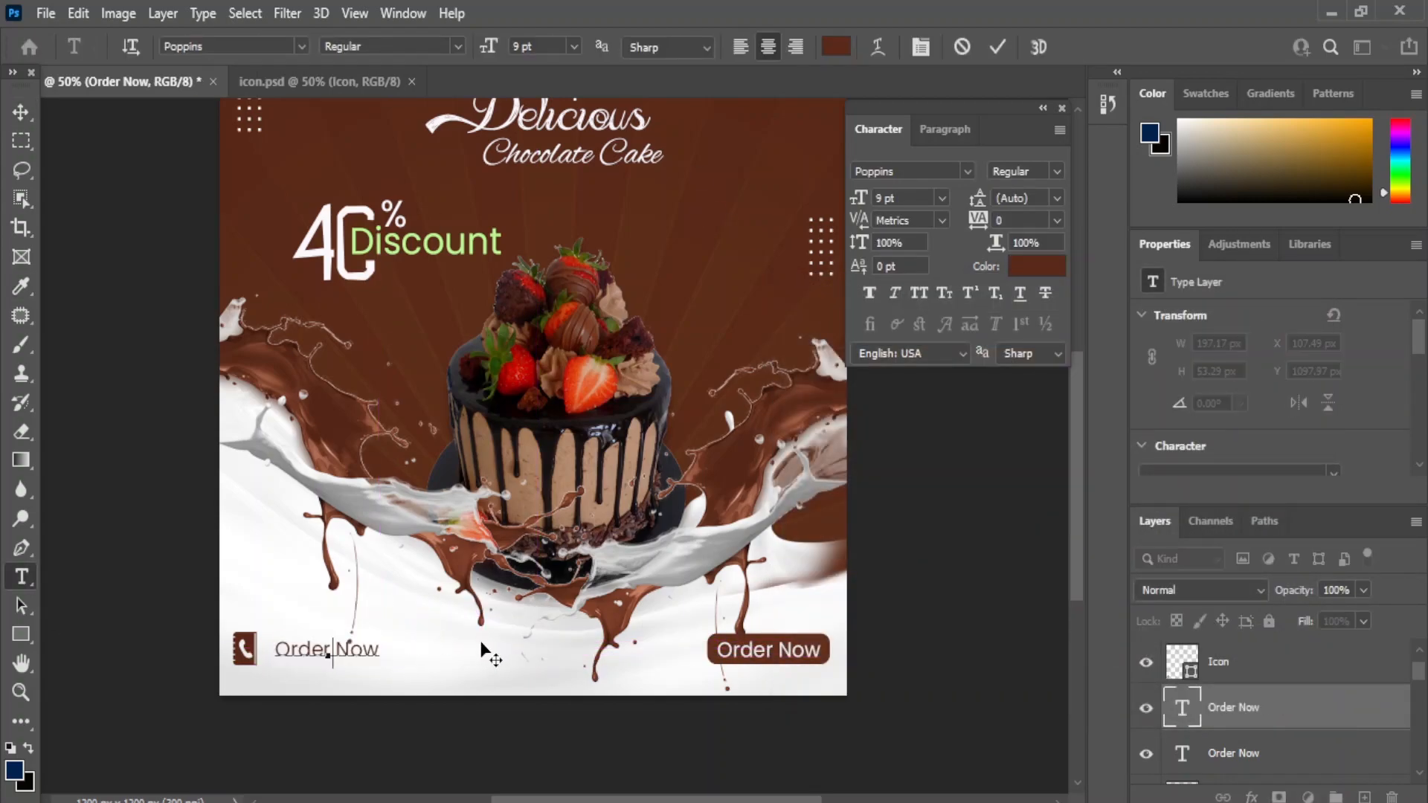
pyautogui.click(22, 113)
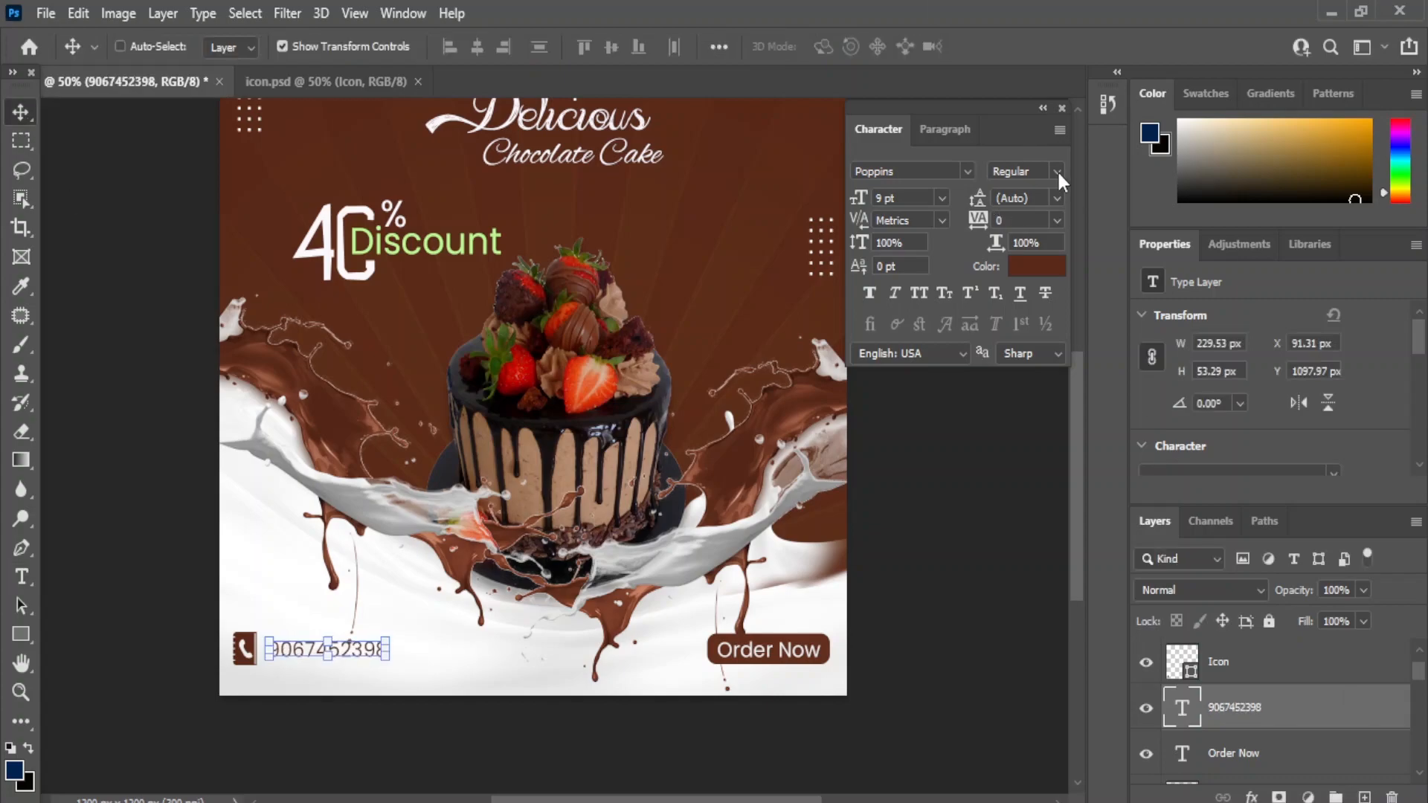
pyautogui.click(1056, 170)
pyautogui.click(1110, 372)
# - Select only the phone number layer in the Layers panel
pyautogui.keyDown('shift'); pyautogui.click(1224, 667); pyautogui.keyUp('shift')
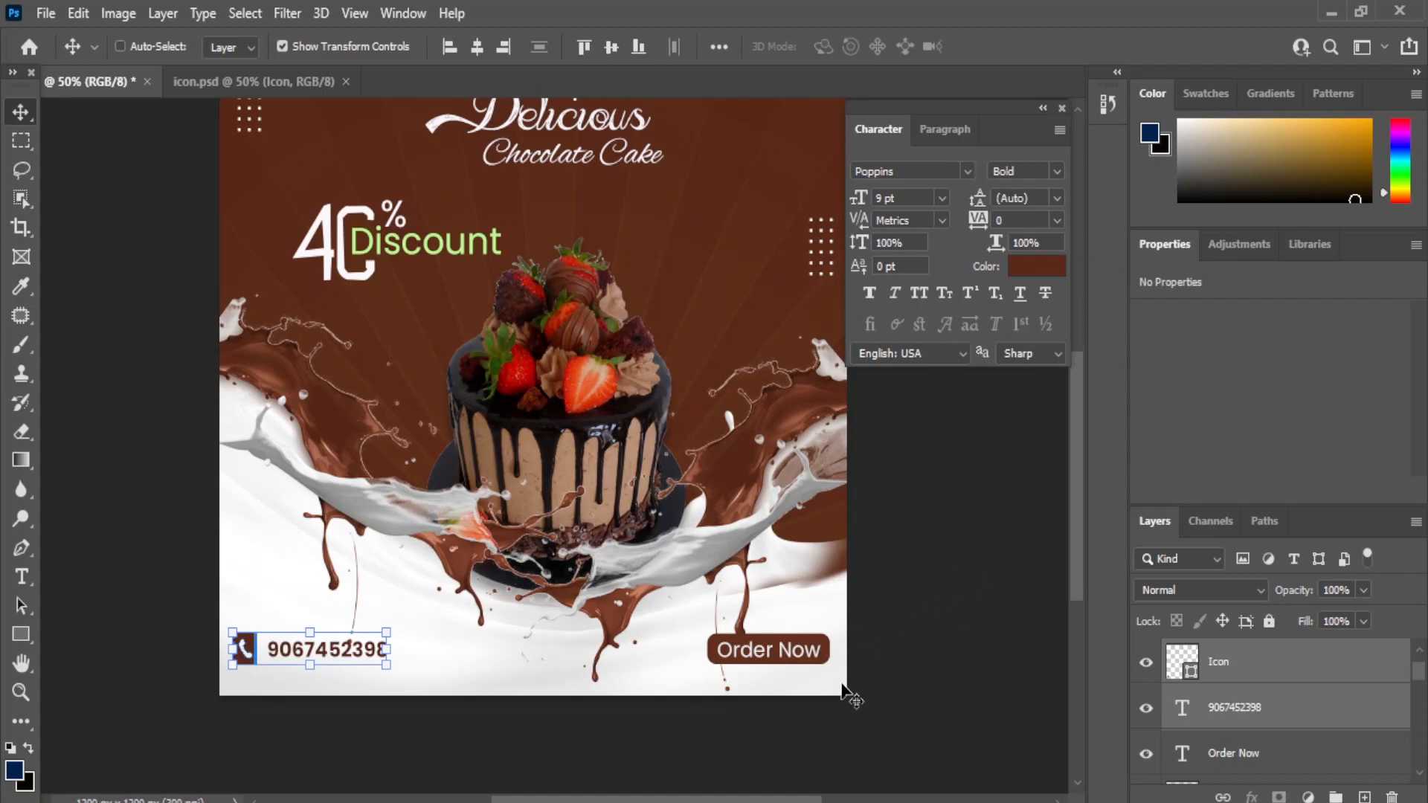
pyautogui.click(1226, 753)
pyautogui.click(1244, 712)
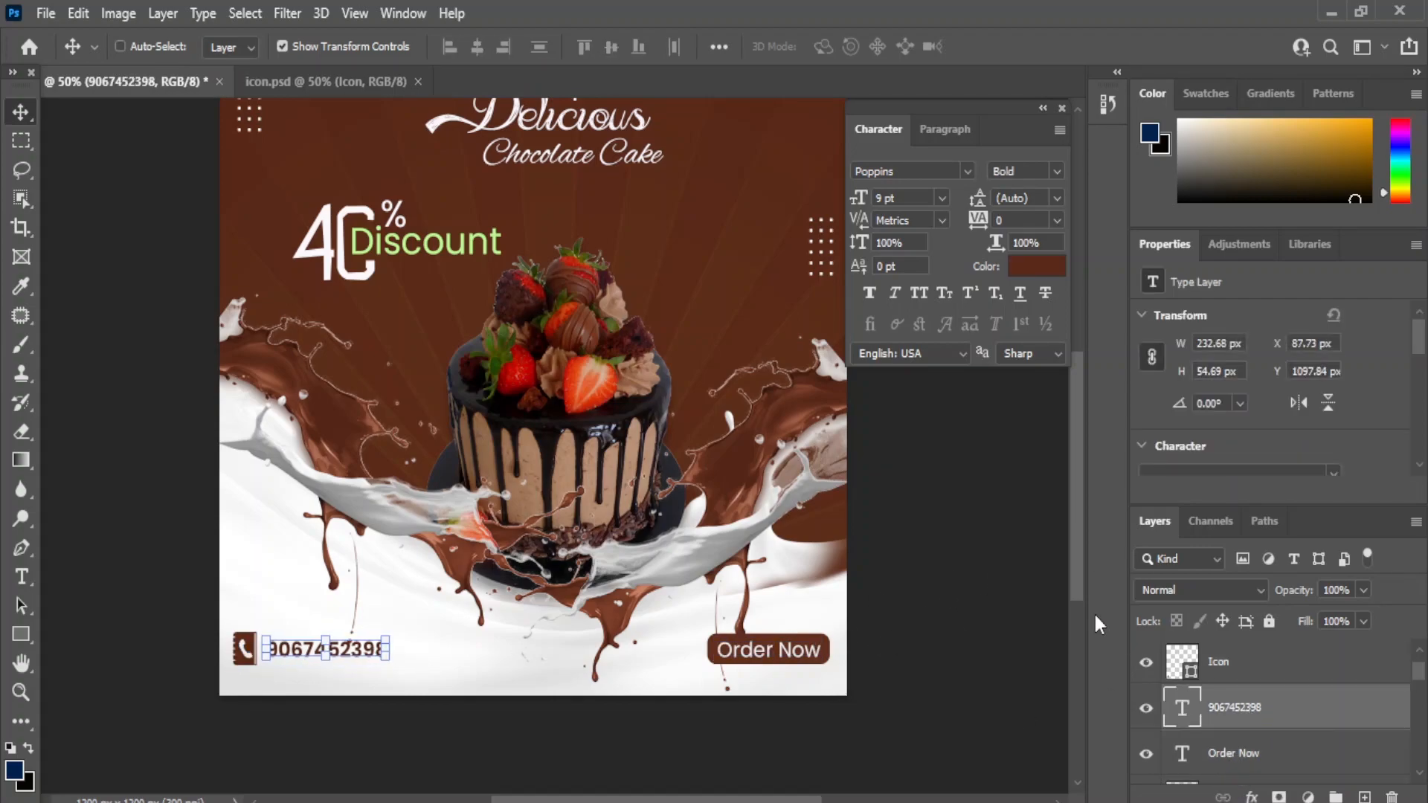
pyautogui.scroll(3, 989, 567)
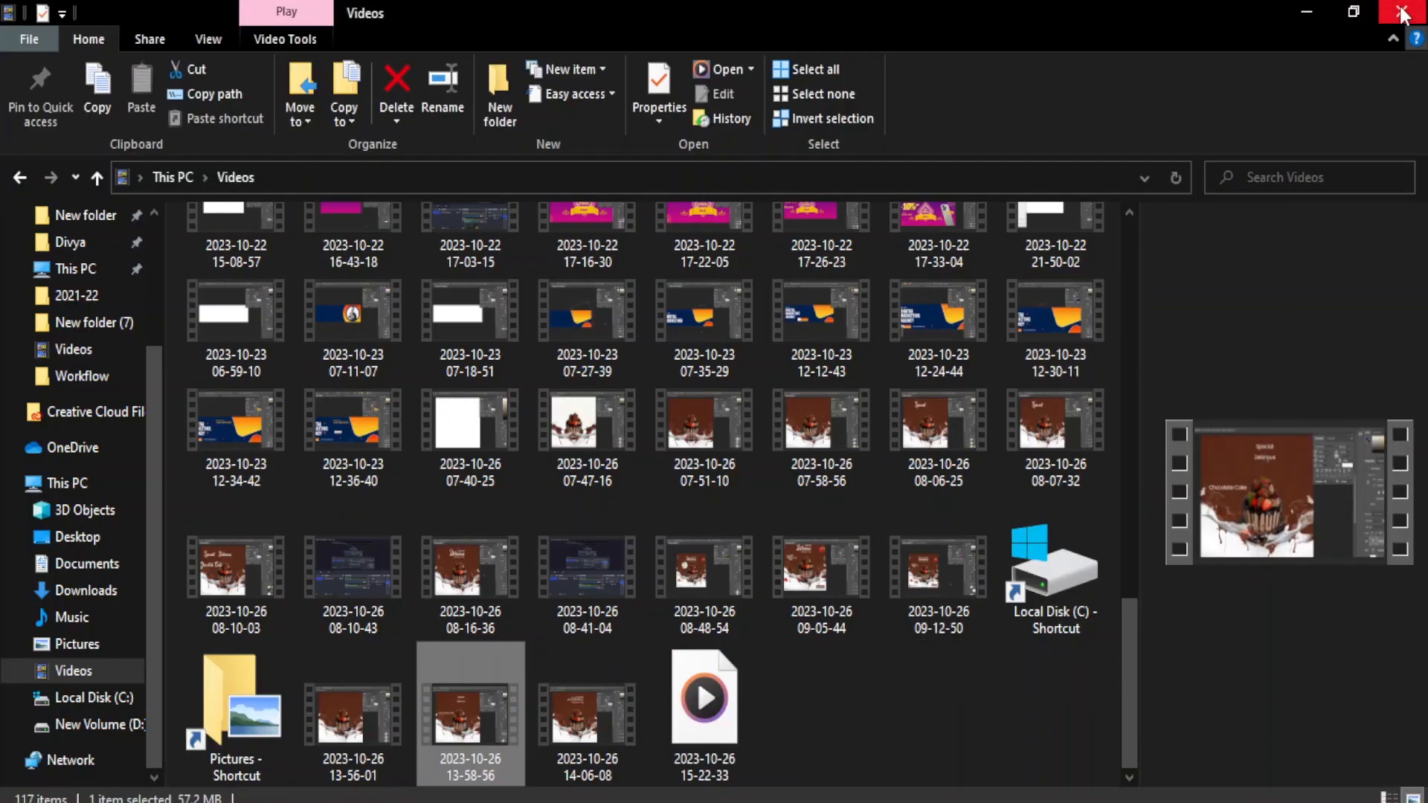
# - Drag the strawberry PNG from Explorer onto the poster and shrink it at the top right
pyautogui.click(1402, 14)
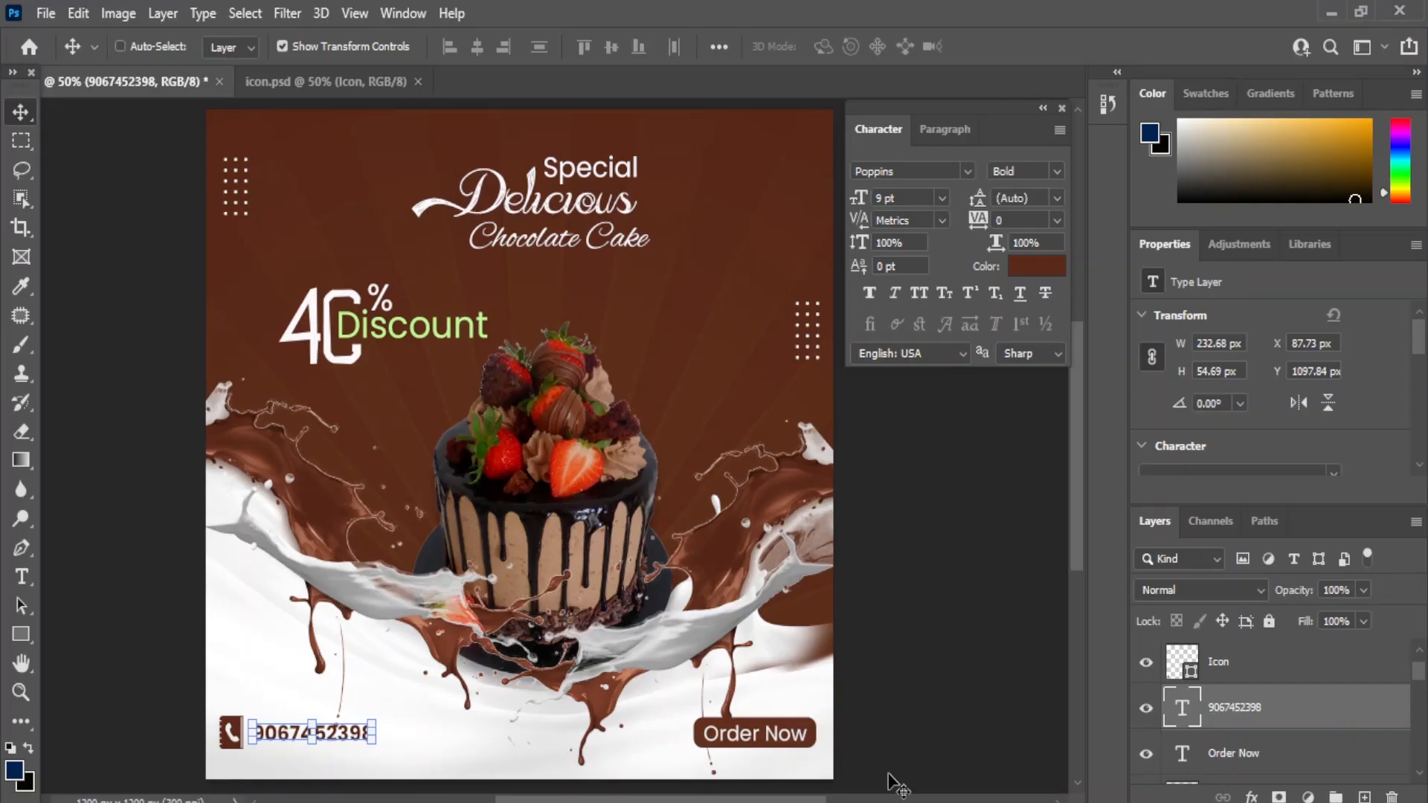
pyautogui.click(746, 708)
pyautogui.moveTo(490, 301); pyautogui.dragTo(491, 301)
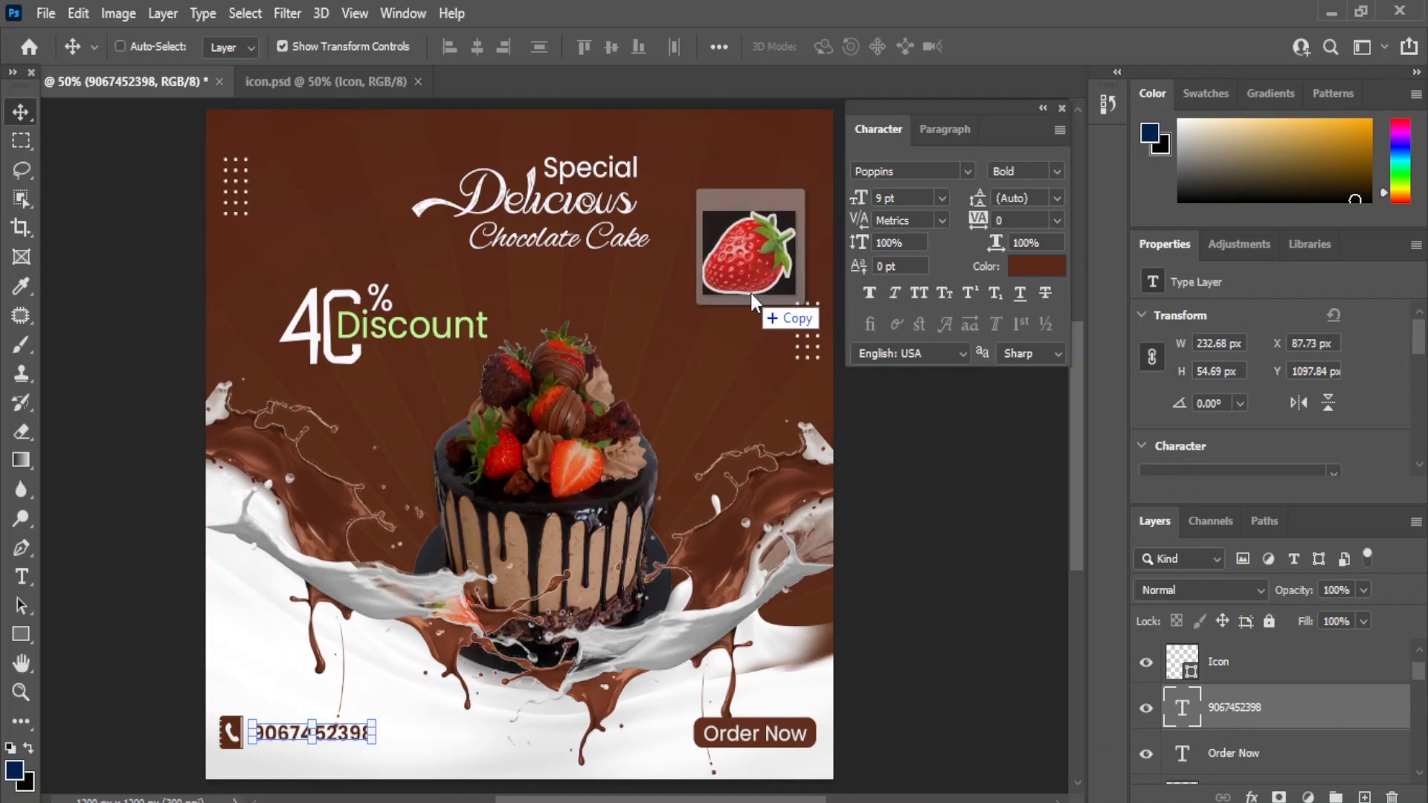
pyautogui.moveTo(751, 293); pyautogui.dragTo(747, 297)
pyautogui.moveTo(266, 548); pyautogui.dragTo(786, 178)
pyautogui.click(21, 113)
pyautogui.click(287, 14)
# - Apply a 3.9 px Gaussian Blur to the top-right strawberry
pyautogui.moveTo(358, 307)
pyautogui.click(601, 385)
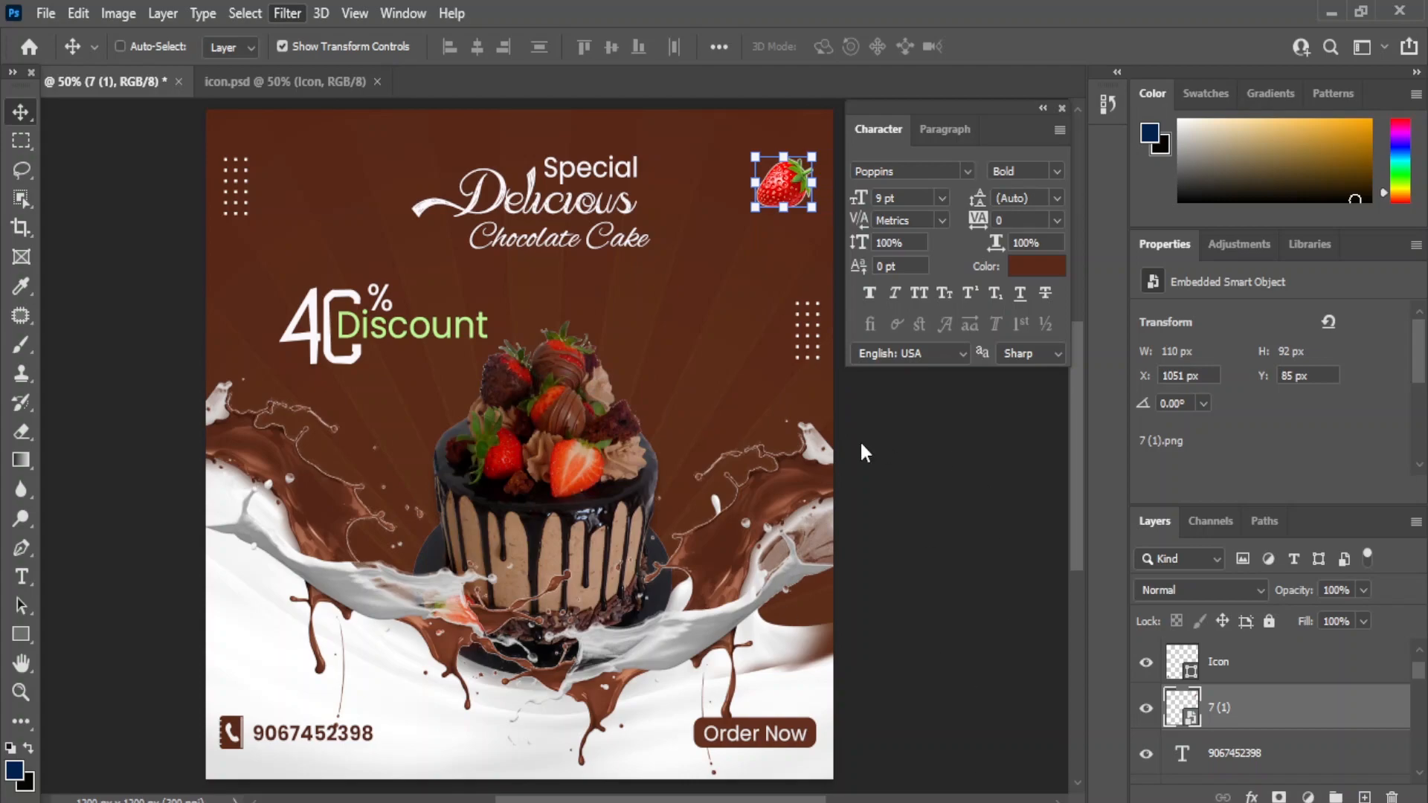
pyautogui.moveTo(900, 600); pyautogui.dragTo(897, 604)
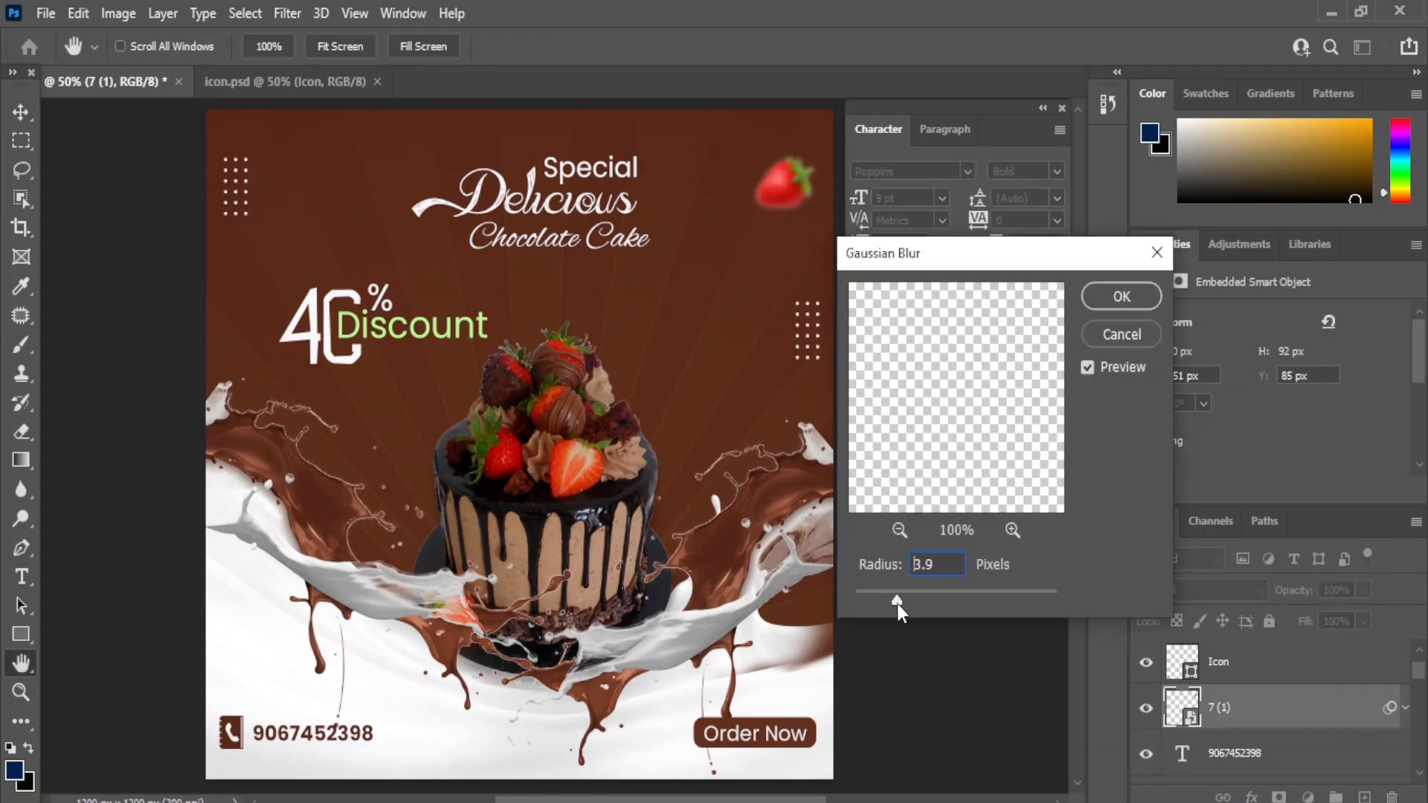
pyautogui.click(1121, 296)
# - Place a strawberry copy at the bottom left, rotated upright and nudged into place
pyautogui.moveTo(811, 205); pyautogui.dragTo(283, 659)
pyautogui.press('Return')
pyautogui.moveTo(257, 715); pyautogui.dragTo(293, 577)
pyautogui.press('Return')
pyautogui.moveTo(262, 641); pyautogui.dragTo(256, 630)
pyautogui.press('Left')
pyautogui.press('Left')
pyautogui.press('Left')
pyautogui.press('Left')
pyautogui.press('Left')
pyautogui.press('Left')
pyautogui.press('Left')
pyautogui.press('Left')
pyautogui.press('Left')
pyautogui.press('Left')
pyautogui.press('Left')
pyautogui.press('Left')
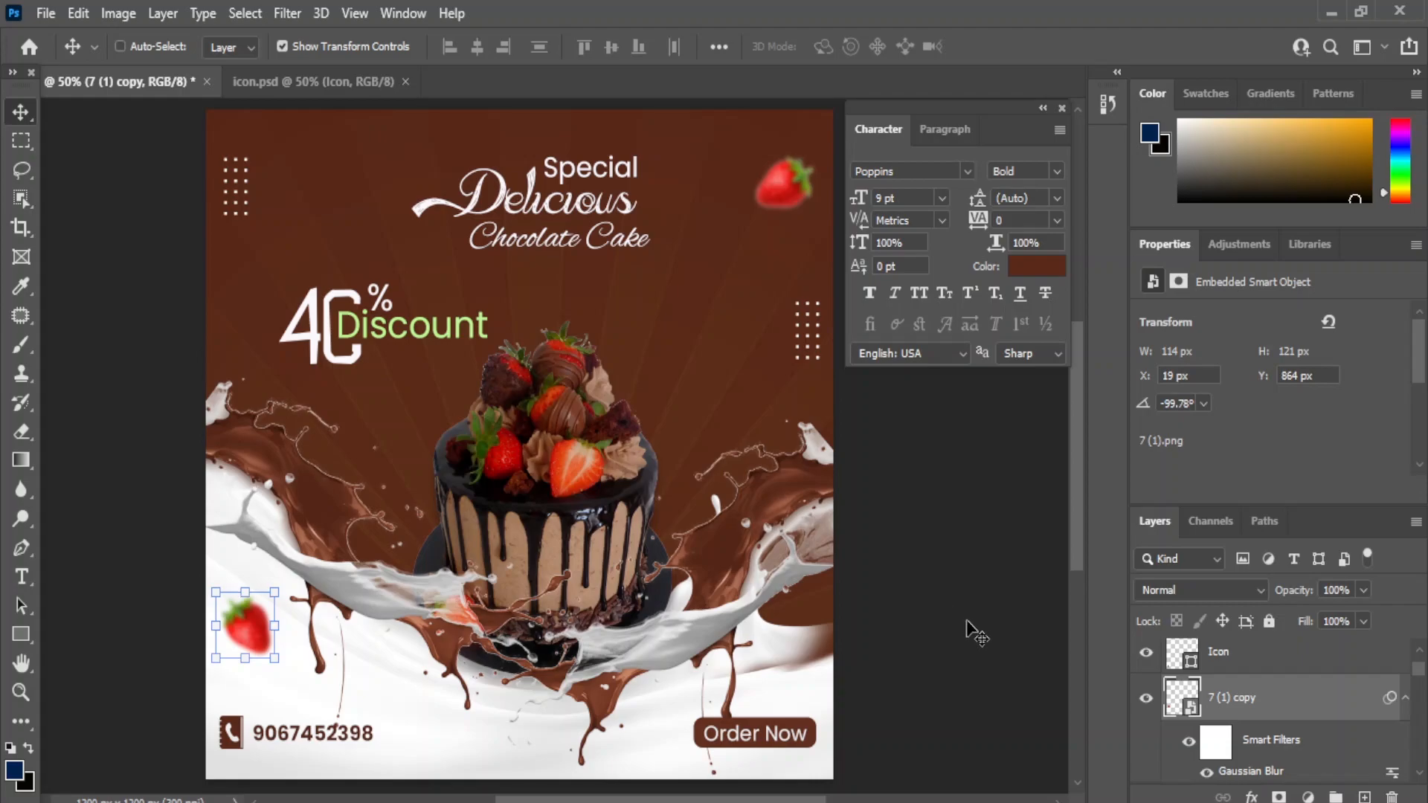
# - Drag the chocolate curls image into the poster, scaled and positioned right of the cake
pyautogui.click(806, 799)
pyautogui.click(805, 750)
pyautogui.moveTo(615, 266); pyautogui.dragTo(704, 424)
pyautogui.moveTo(207, 720); pyautogui.dragTo(650, 328)
pyautogui.moveTo(736, 300); pyautogui.dragTo(676, 488)
pyautogui.moveTo(590, 516); pyautogui.dragTo(675, 440)
pyautogui.moveTo(717, 406); pyautogui.dragTo(626, 511)
pyautogui.moveTo(675, 462); pyautogui.dragTo(689, 458)
pyautogui.moveTo(749, 411); pyautogui.dragTo(756, 404)
pyautogui.moveTo(686, 469); pyautogui.dragTo(683, 469)
pyautogui.click(290, 13)
pyautogui.press('Return')
# - Choose Gaussian Blur from the Filter menu for the chocolate curls
pyautogui.click(288, 14)
pyautogui.moveTo(330, 302)
pyautogui.click(599, 382)
# - Blur the chocolate curls with a 1.0 px radius and place a copy left of the cake
pyautogui.moveTo(882, 598); pyautogui.dragTo(868, 596)
pyautogui.click(1145, 291)
pyautogui.moveTo(699, 461); pyautogui.dragTo(420, 535)
# - Enlarge the curls copy slightly to 174×125 px at the cake's lower left
pyautogui.hotkey('ctrl', 't')
pyautogui.click(733, 339)
pyautogui.moveTo(352, 483); pyautogui.dragTo(334, 469)
pyautogui.moveTo(418, 537); pyautogui.dragTo(420, 546)
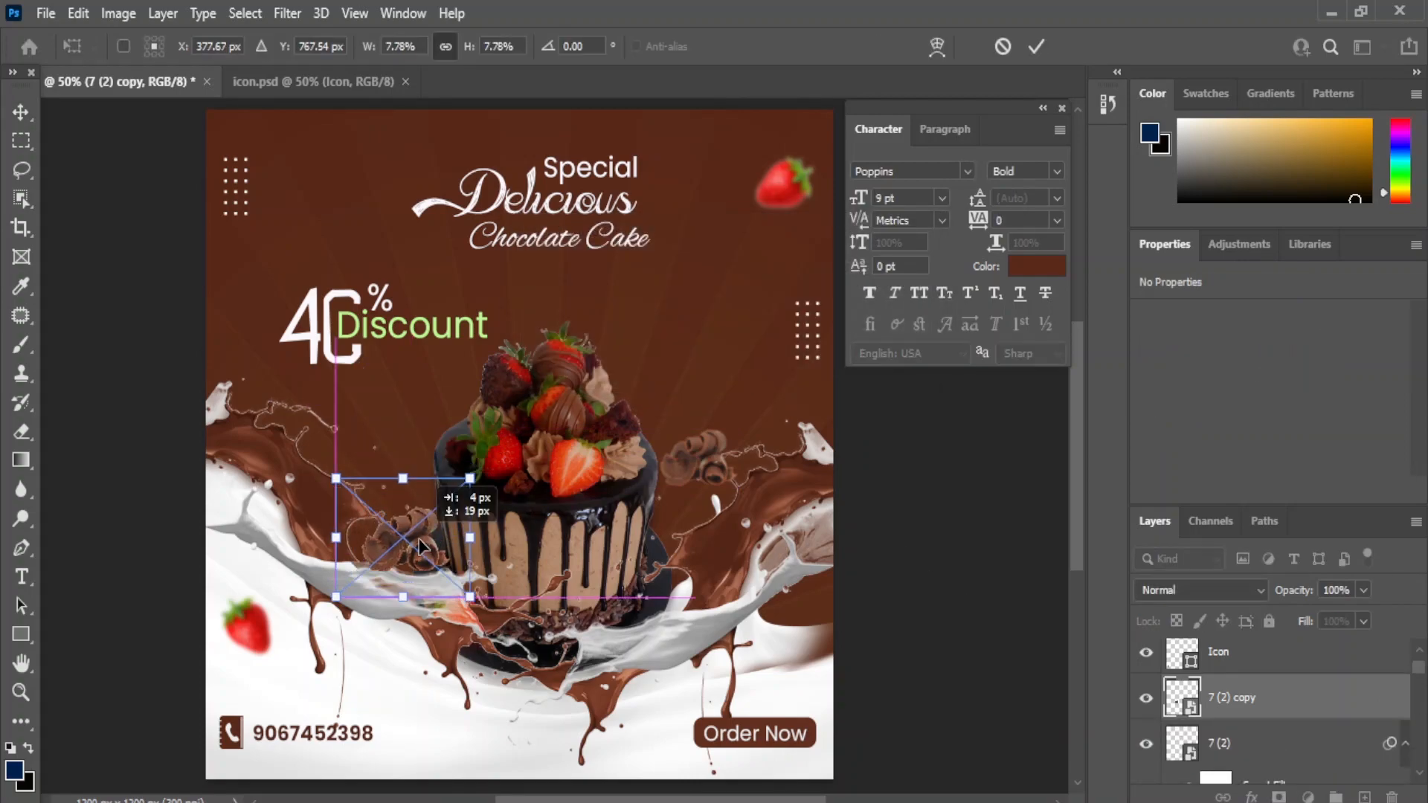
pyautogui.press('Return')
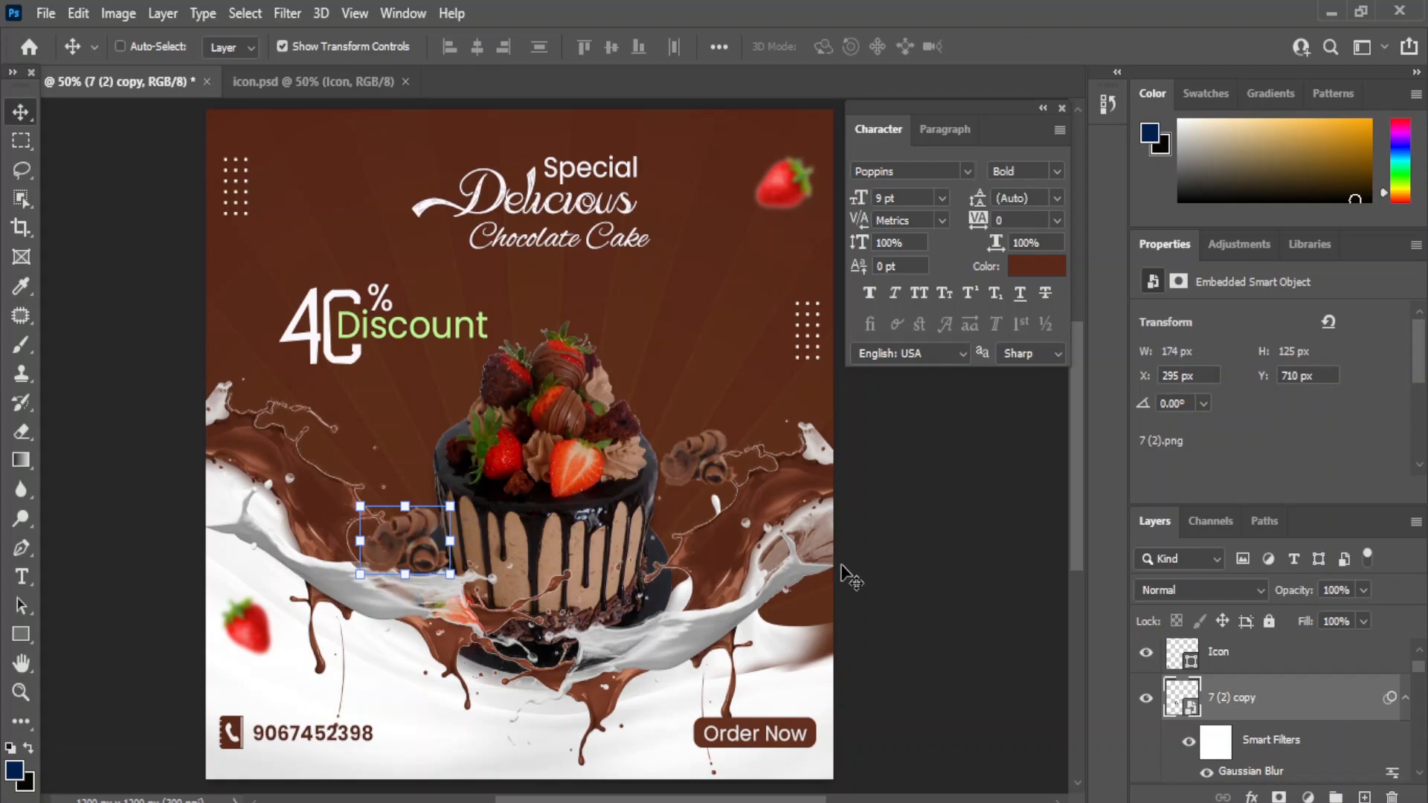
pyautogui.scroll(-8, 1257, 747)
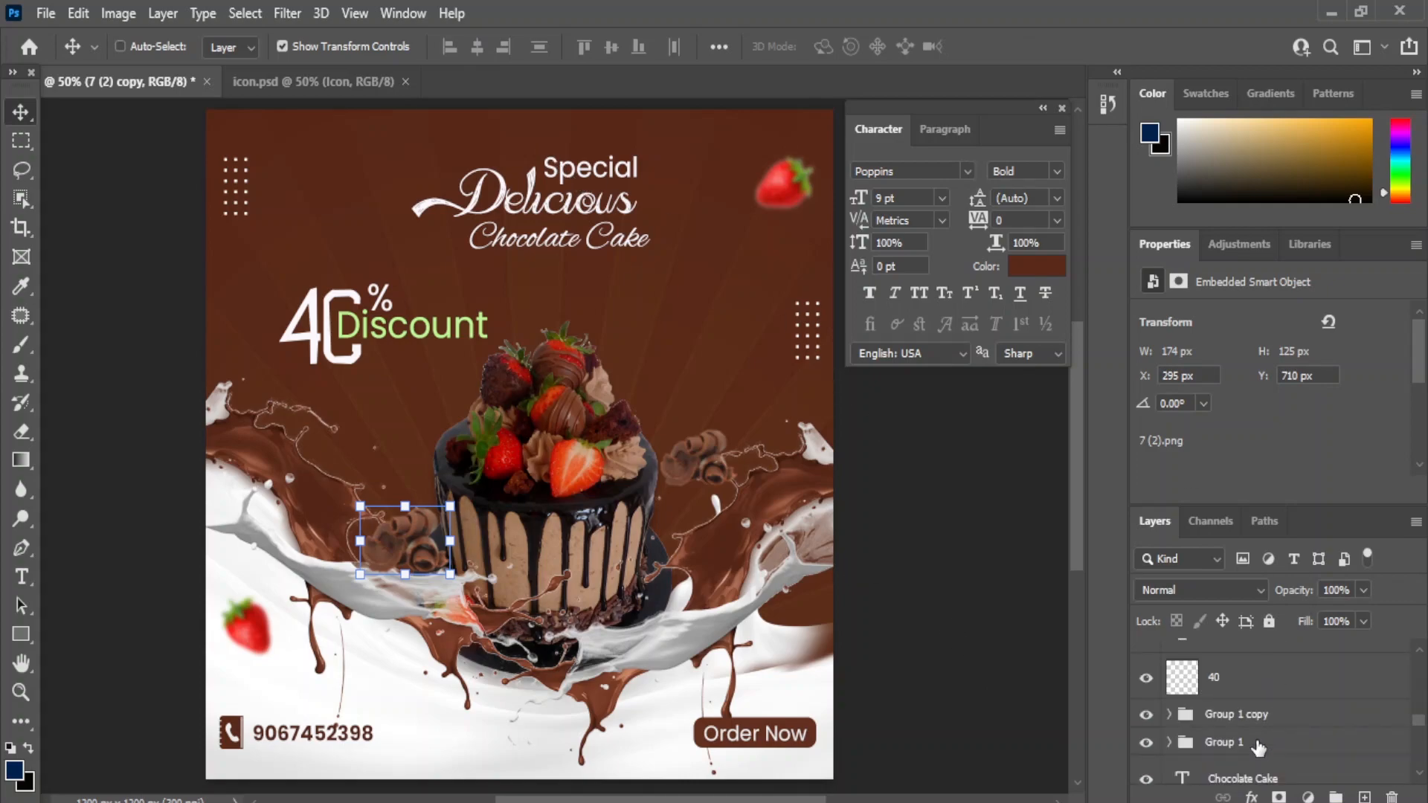
# - Nudge the Chocolate Cake heading to X 539.57, Y 186.37 px beneath Delicious
pyautogui.scroll(-1, 1258, 747)
pyautogui.click(1237, 737)
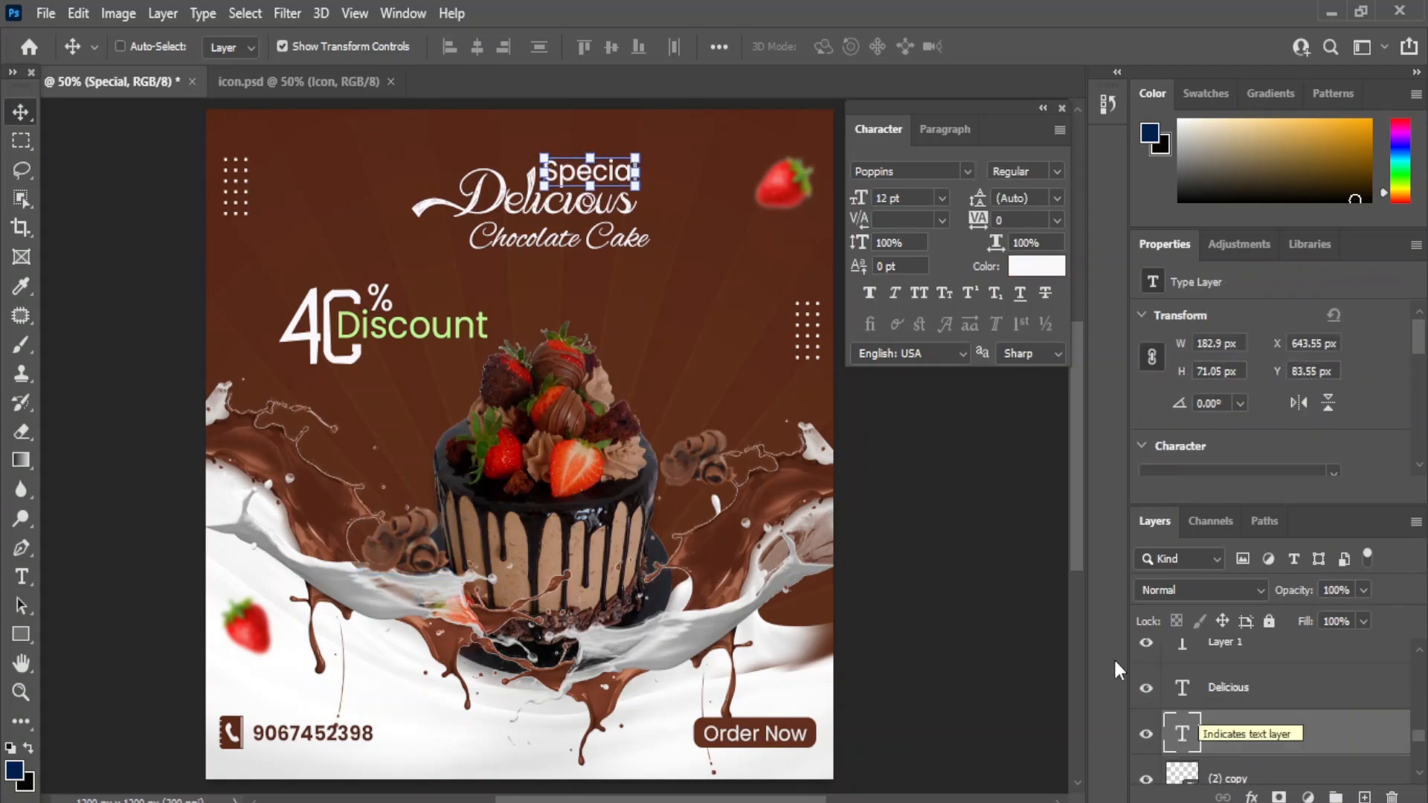
pyautogui.scroll(2, 1241, 751)
pyautogui.click(1240, 661)
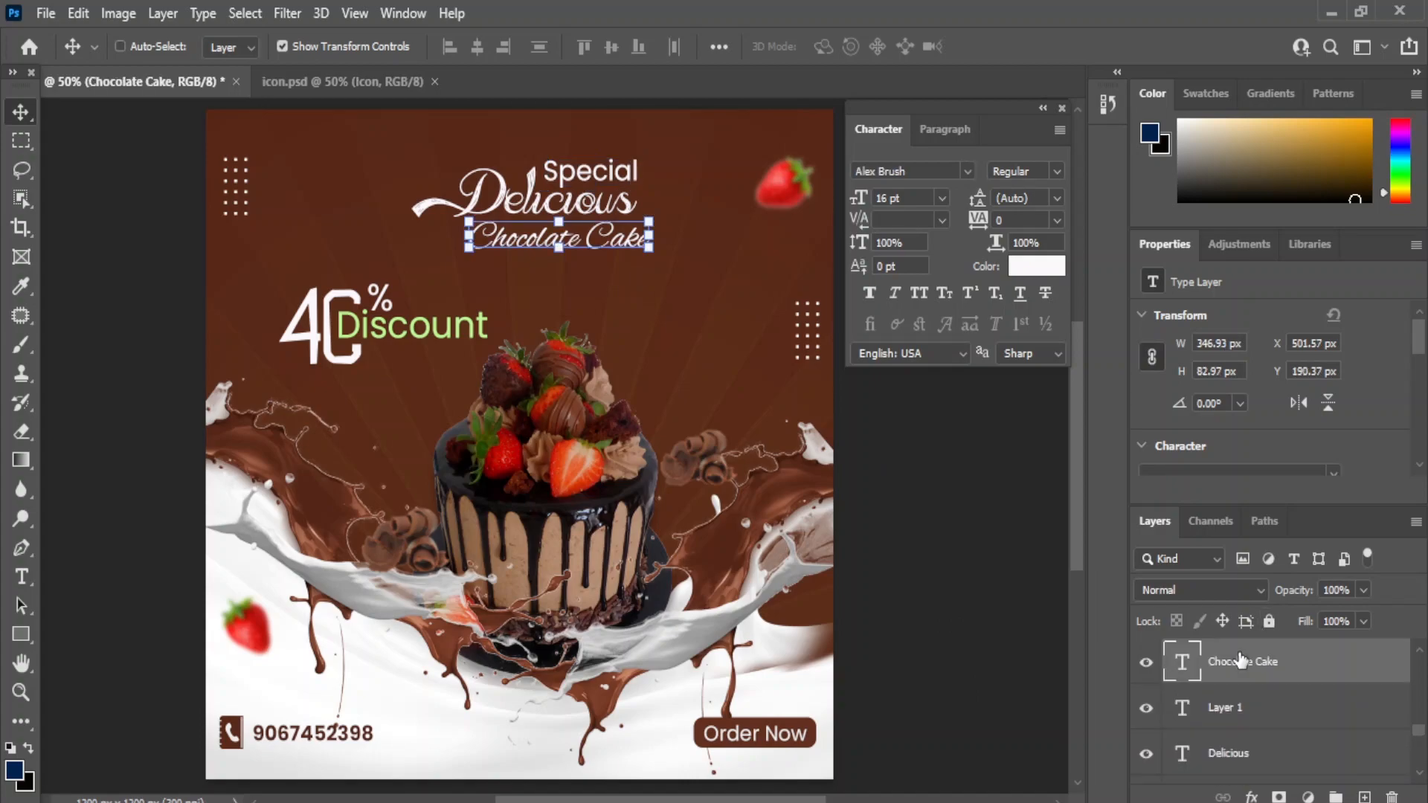
pyautogui.moveTo(921, 512); pyautogui.dragTo(929, 511)
pyautogui.moveTo(627, 320); pyautogui.dragTo(618, 329)
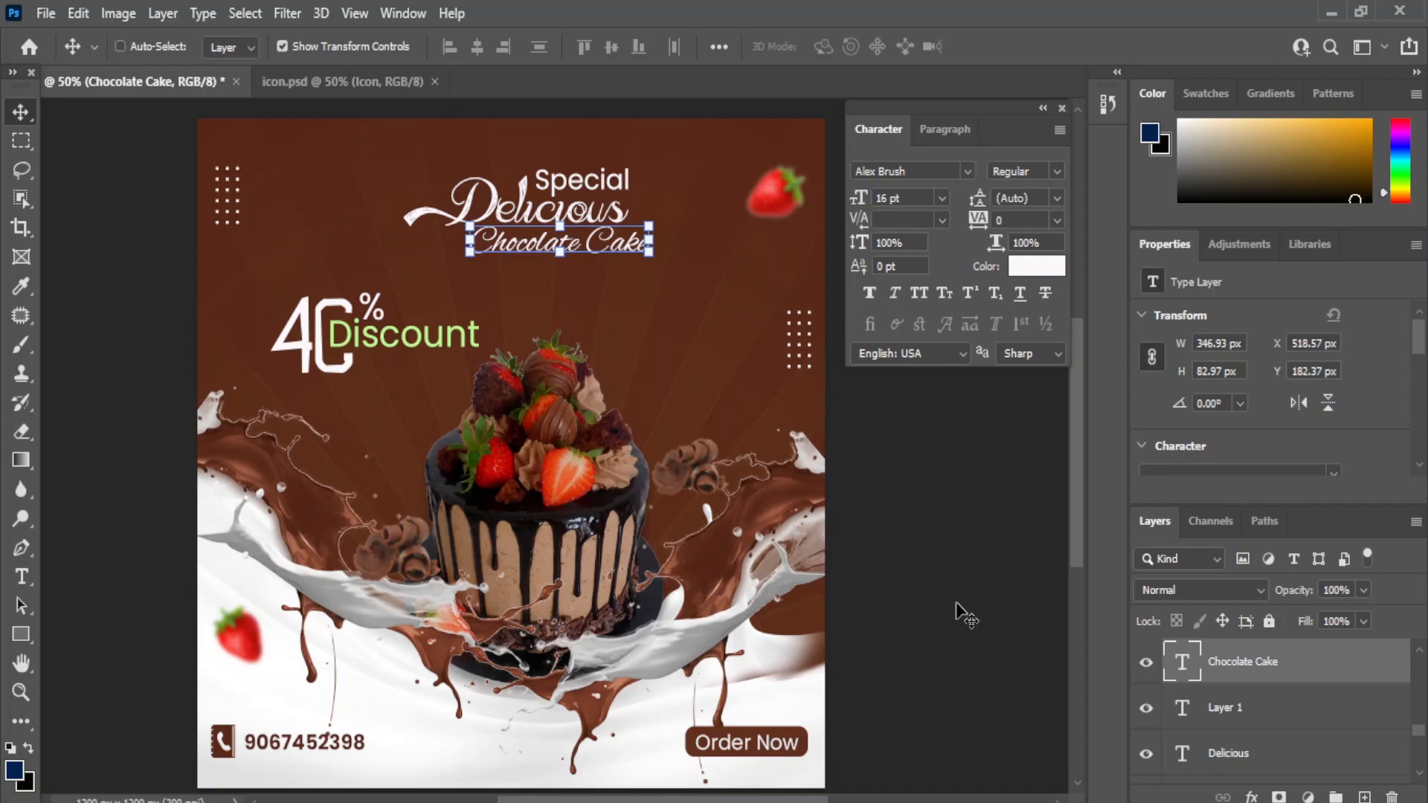
pyautogui.moveTo(701, 372)
pyautogui.mouseDown()
pyautogui.moveTo(685, 399)
pyautogui.moveTo(704, 363)
pyautogui.mouseUp()
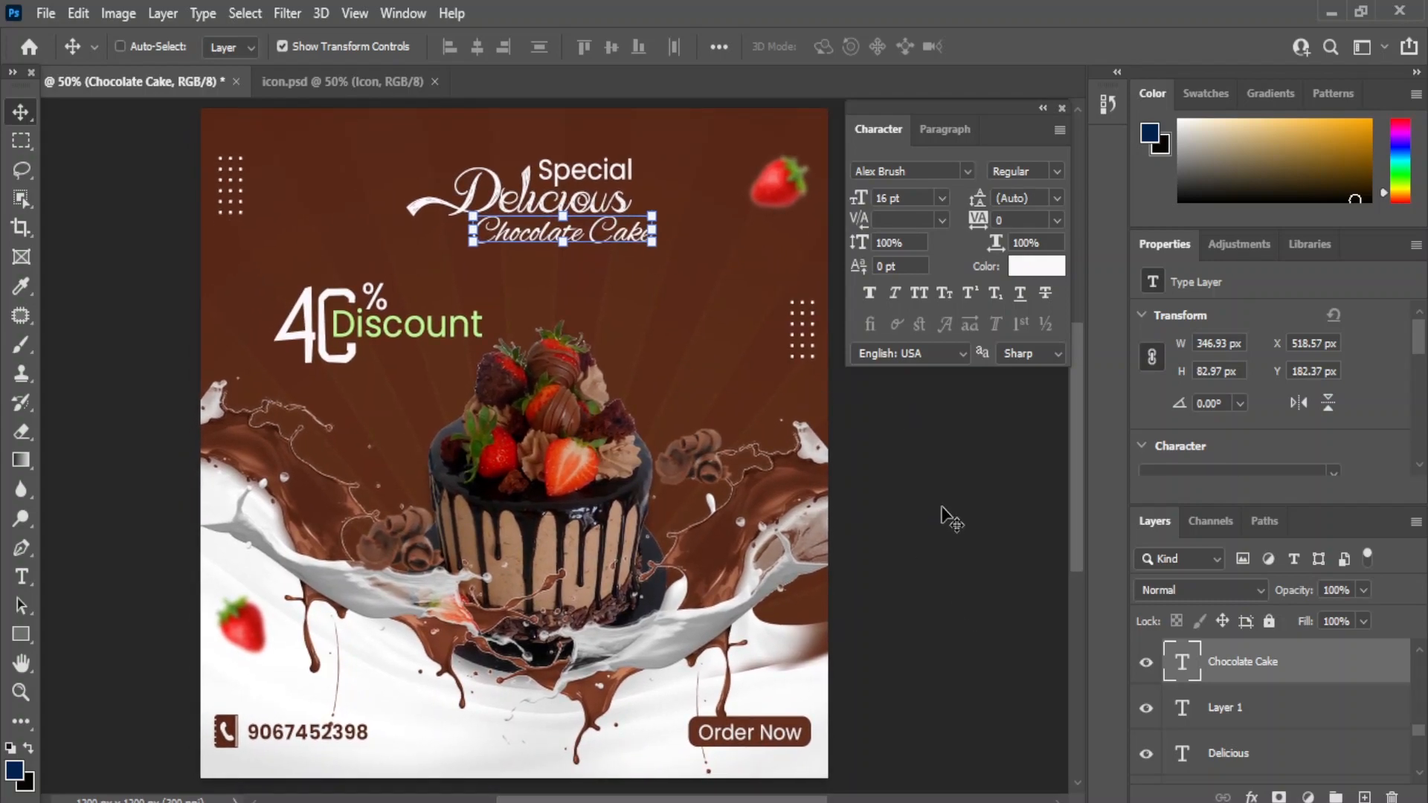
pyautogui.moveTo(1017, 636); pyautogui.dragTo(1028, 623)
pyautogui.press('Down')
pyautogui.press('Down')
pyautogui.press('Down')
pyautogui.press('Down')
pyautogui.press('Down')
pyautogui.press('Down')
pyautogui.press('Down')
pyautogui.press('Down')
pyautogui.press('Down')
pyautogui.press('Down')
pyautogui.press('Down')
pyautogui.press('Down')
pyautogui.press('Down')
pyautogui.press('Down')
pyautogui.press('Down')
pyautogui.press('Down')
pyautogui.press('Down')
pyautogui.press('Down')
pyautogui.press('Down')
pyautogui.press('Down')
pyautogui.click(1290, 716)
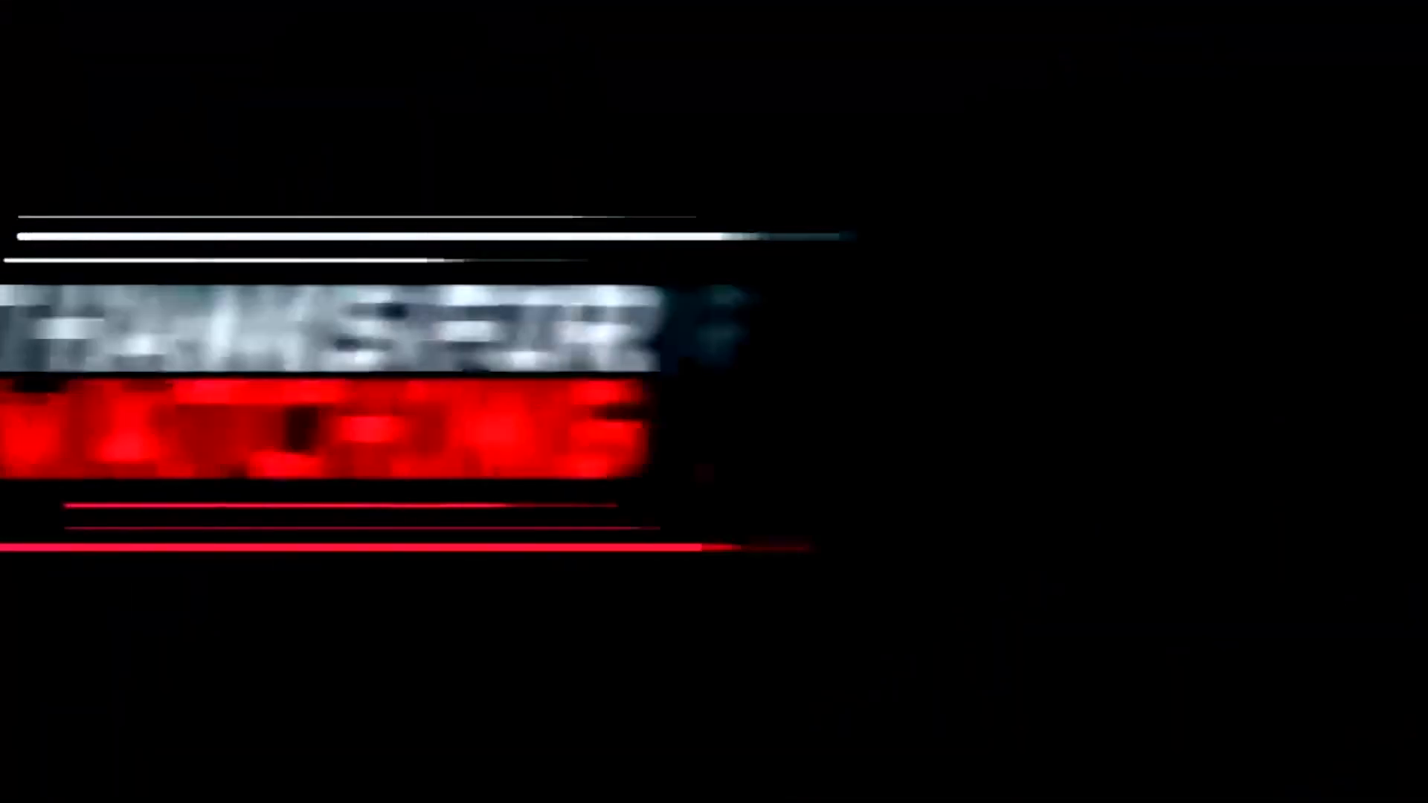